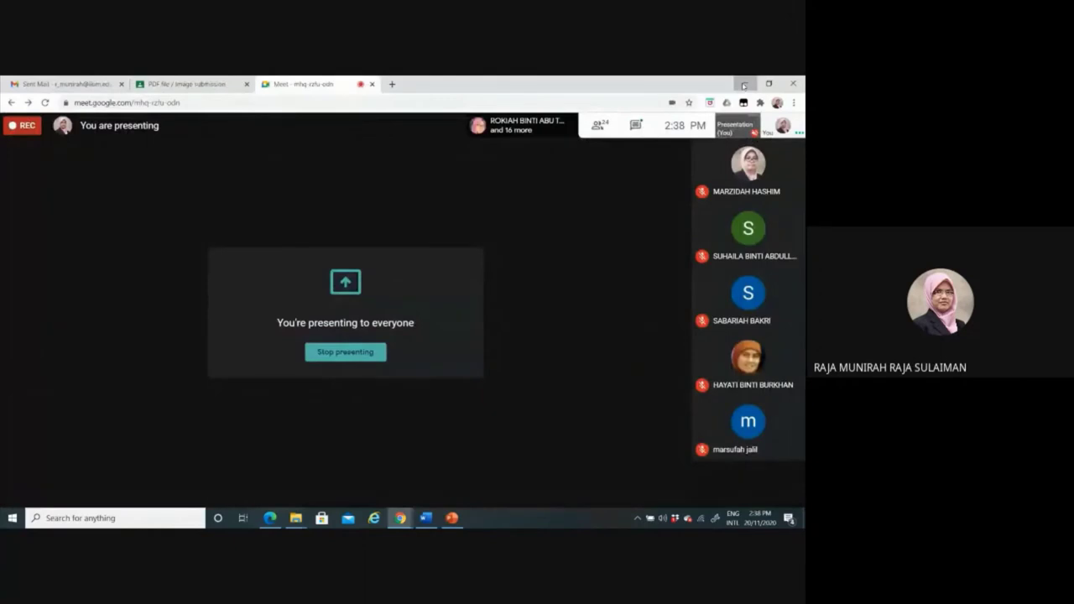
Step: Minimise the meeting window and bring the materials folder to the front in File Explorer
left_click(744, 85)
left_click(744, 85)
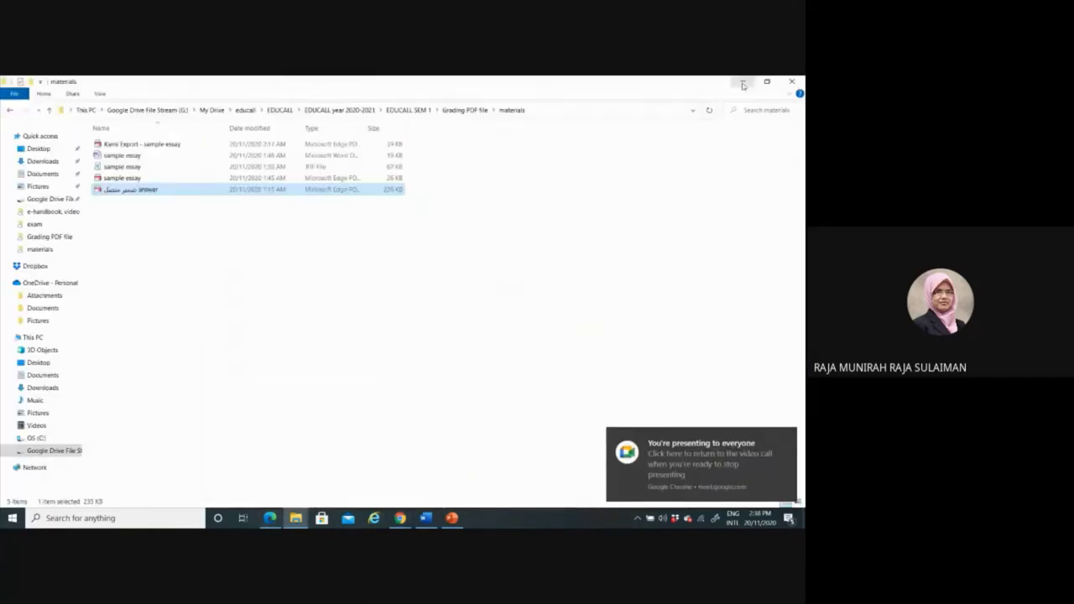
left_click(744, 85)
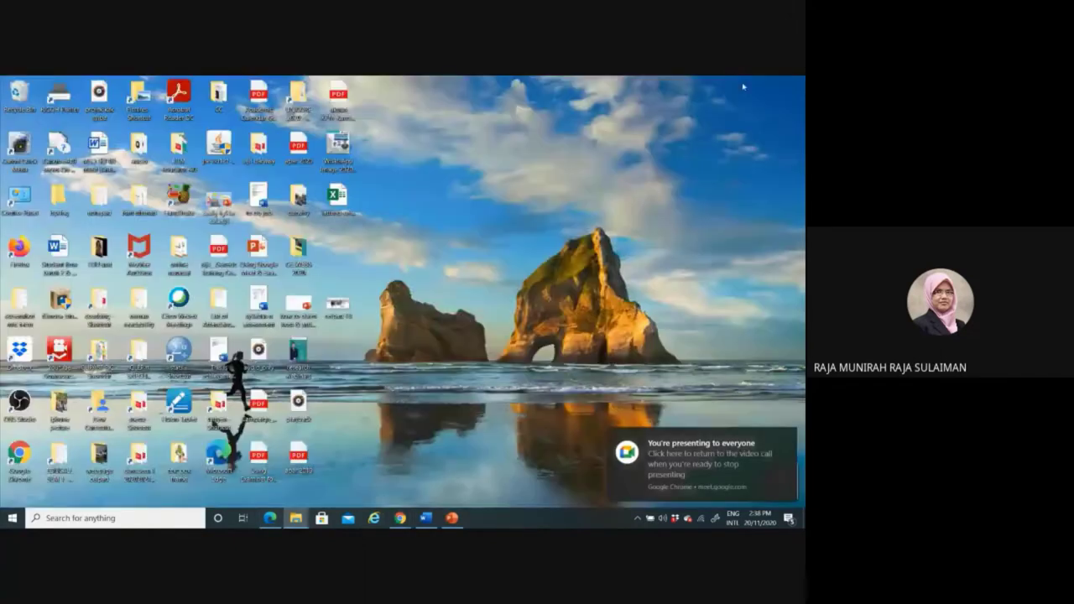
mouse_move(295, 518)
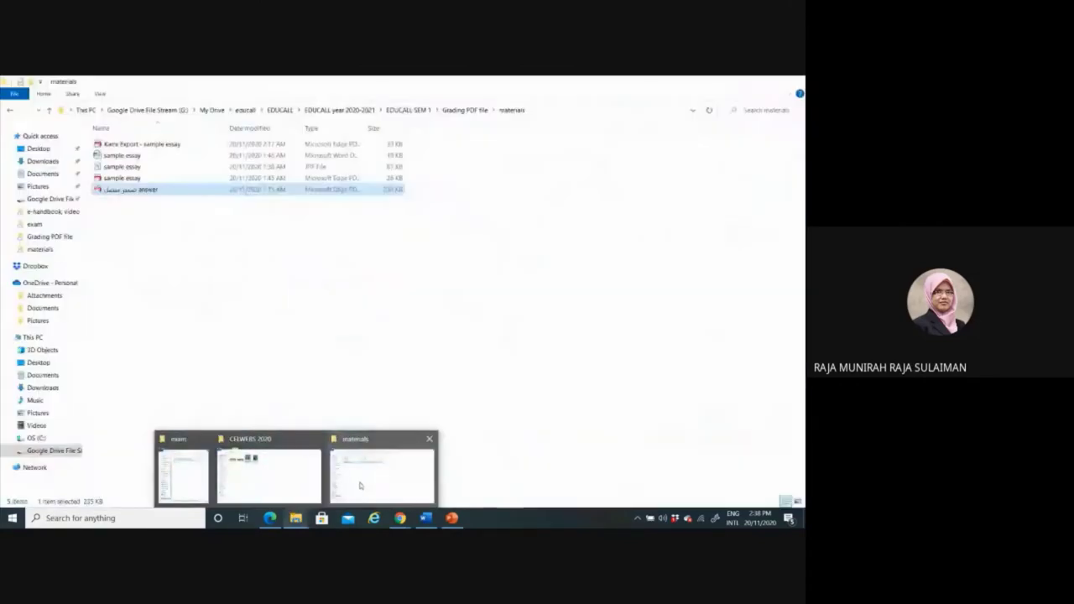
left_click(361, 485)
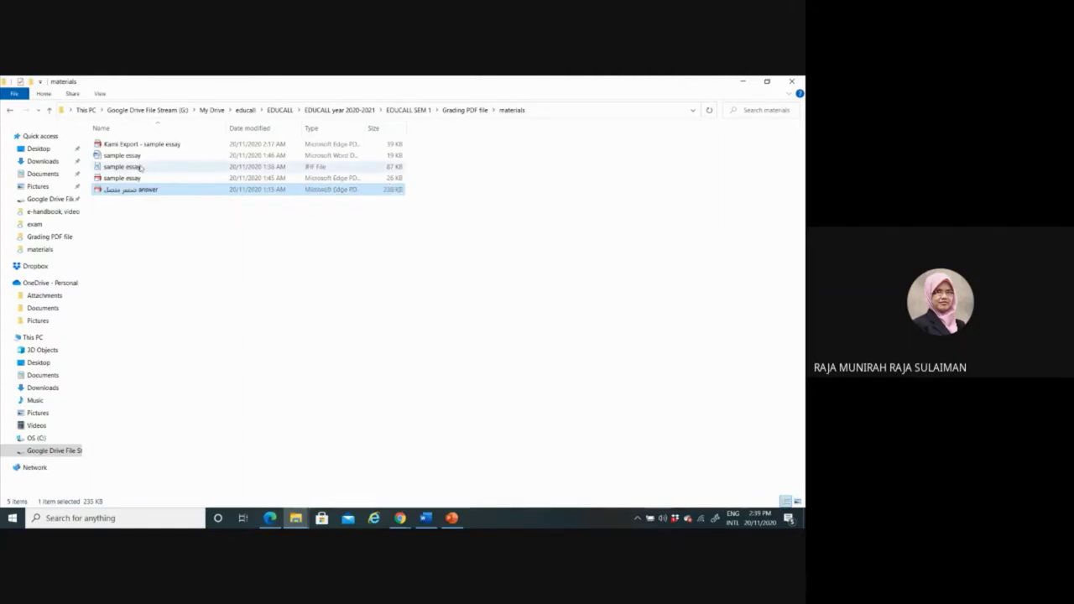
Step: Check the apps offered for opening the "ضمير متصل answer" PDF, and open the file in Microsoft Edge
right_click(122, 190)
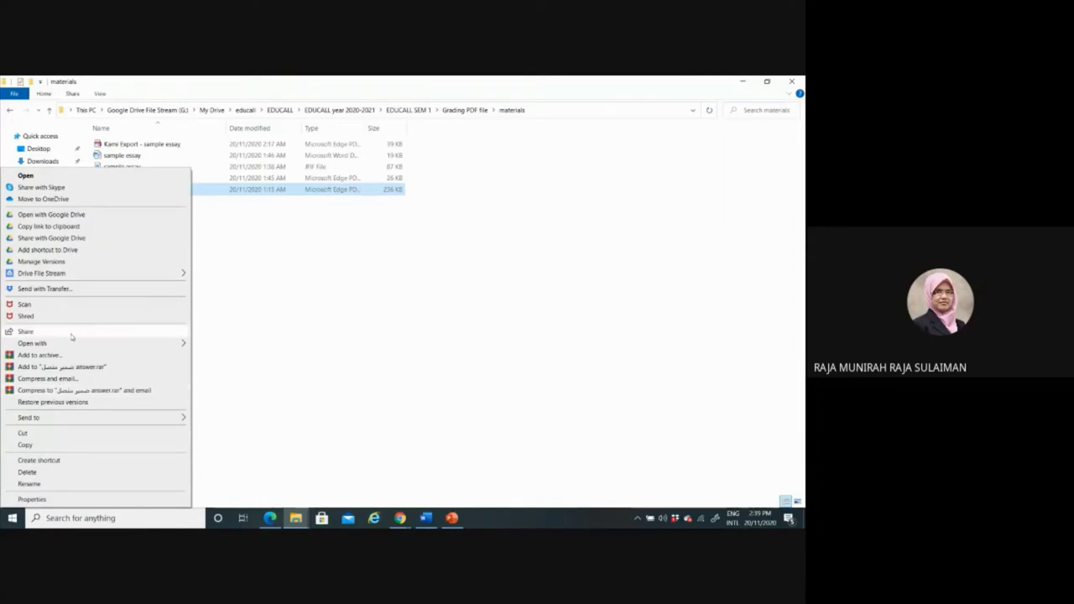
mouse_move(65, 344)
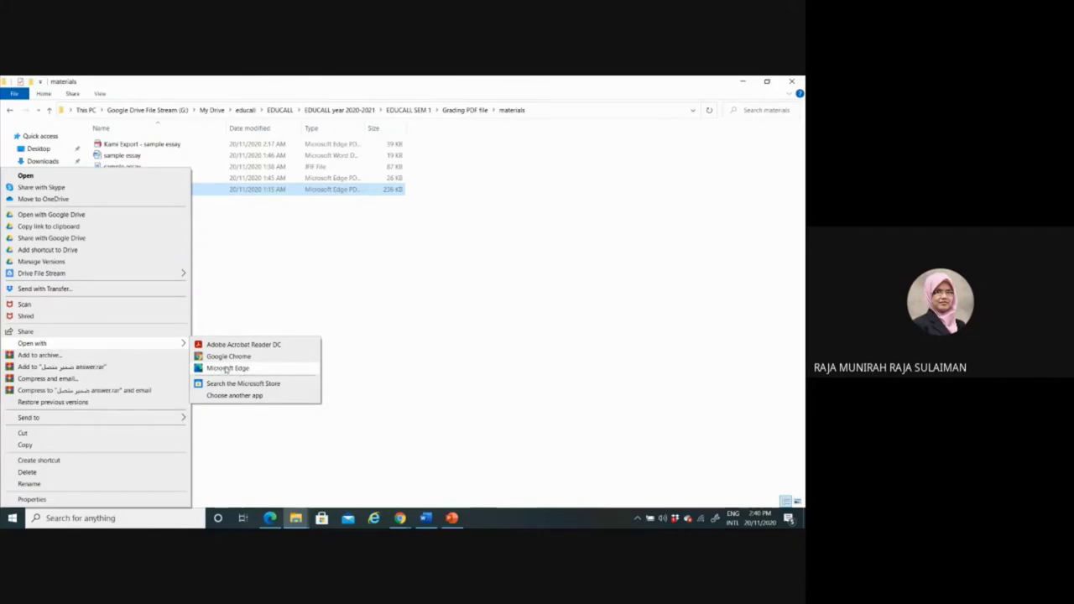
left_click(381, 239)
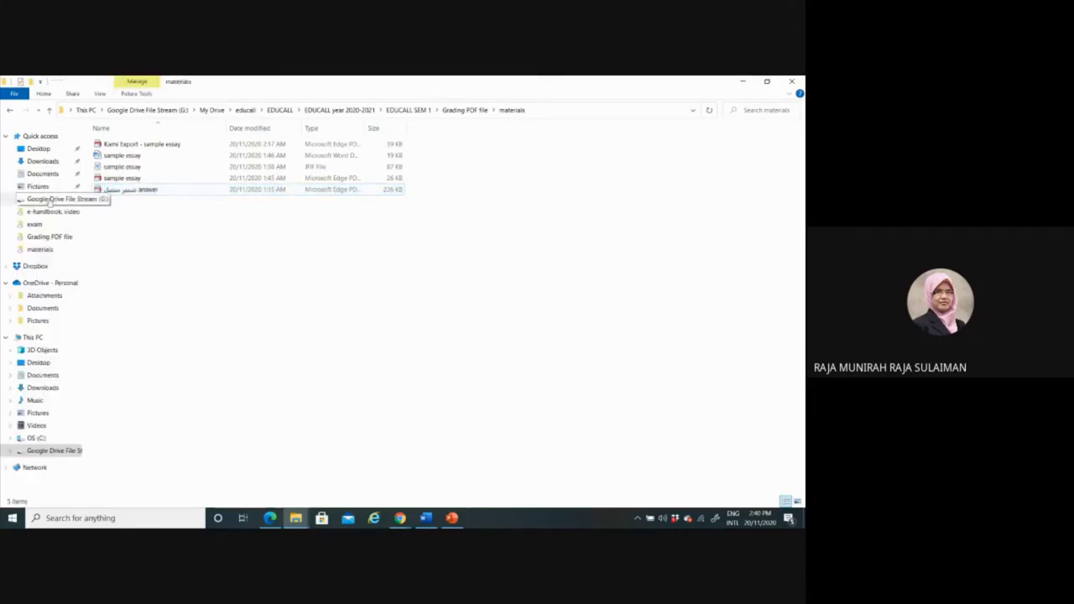
double_click(95, 191)
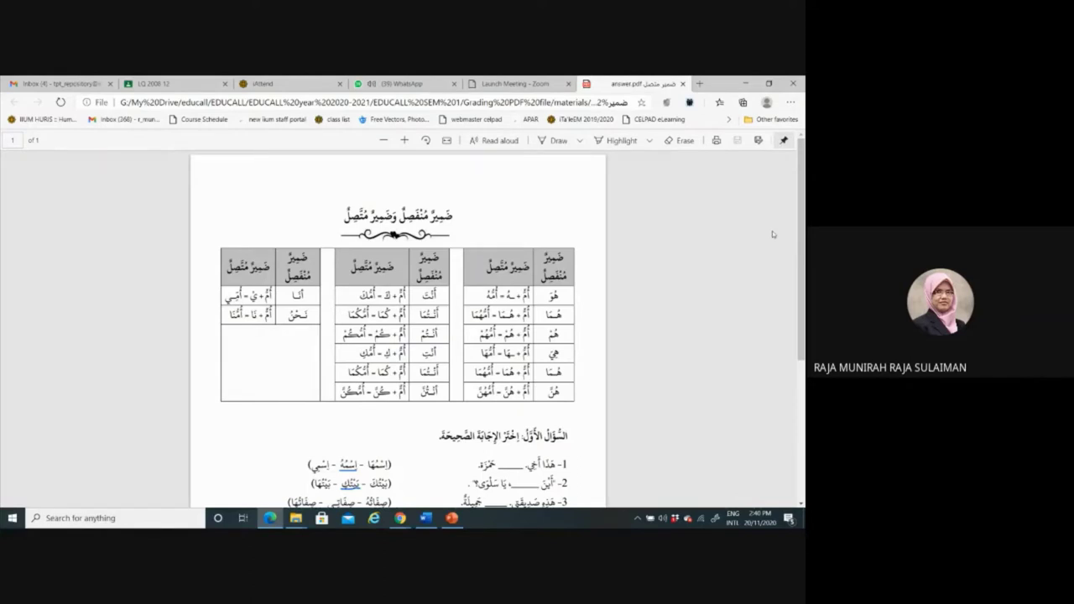
Step: Close the WhatsApp and Zoom browser tabs and show the student's answers in the PDF
left_click(454, 84)
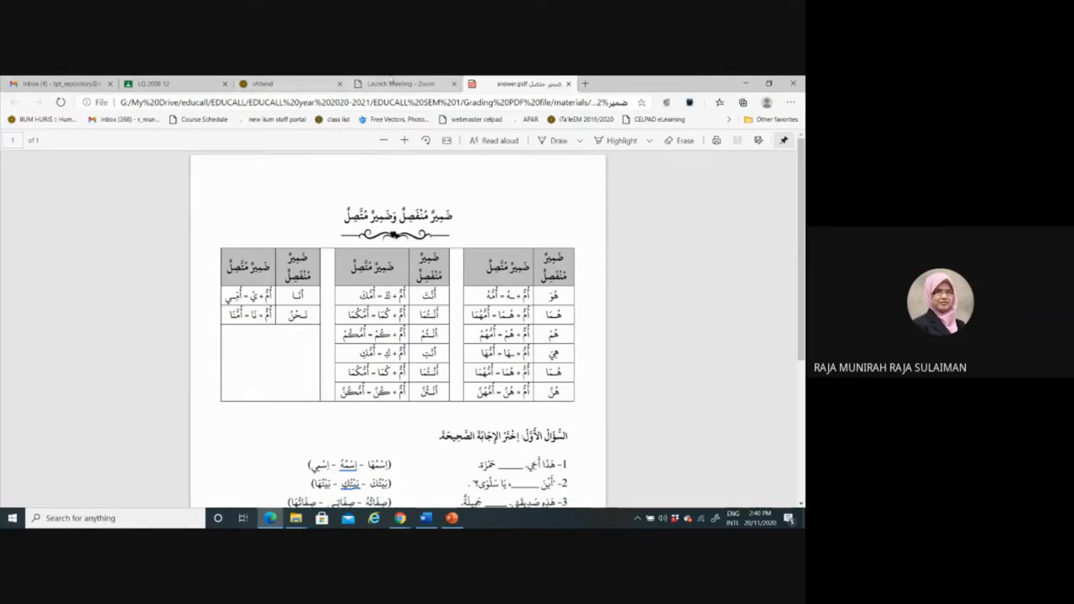
left_click(454, 83)
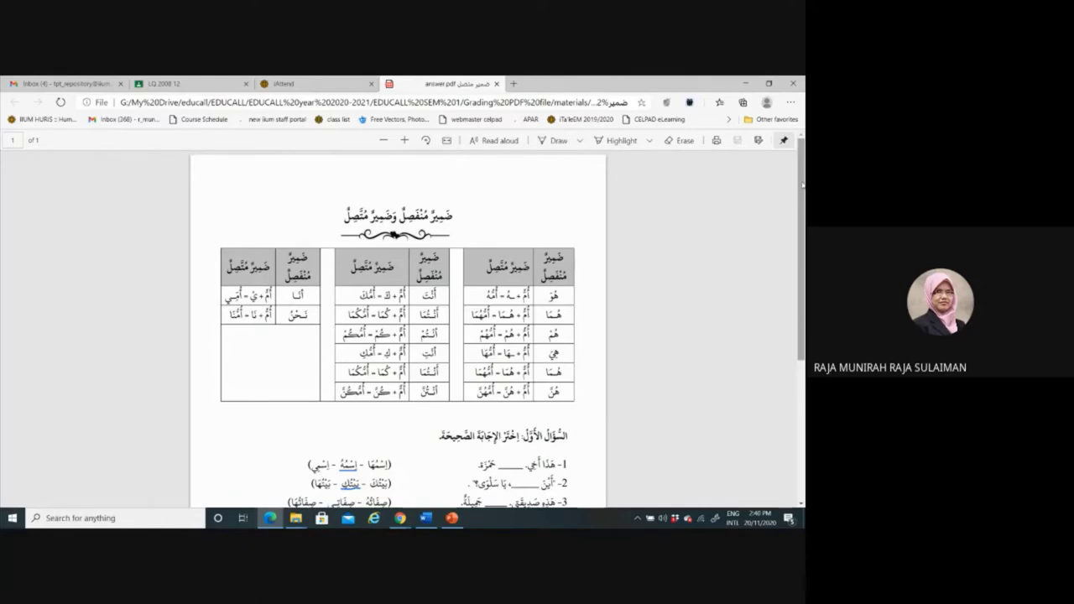
scroll(588, 185, "down", 3)
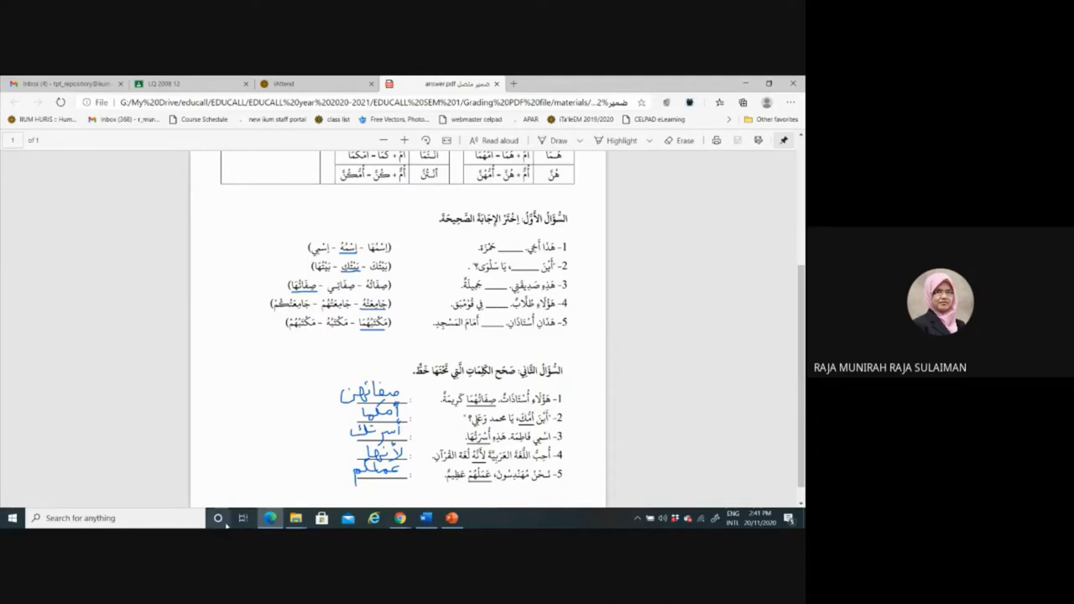
Step: Switch to the Google Meet call, admit the waiting participant, and return to the answer PDF in Edge
mouse_move(401, 518)
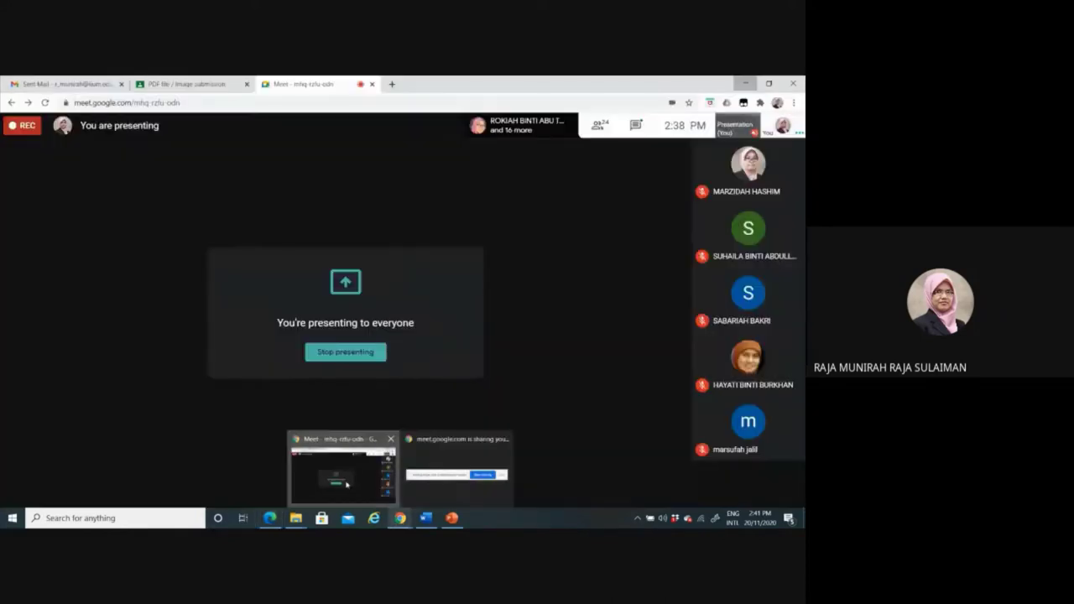
left_click(346, 484)
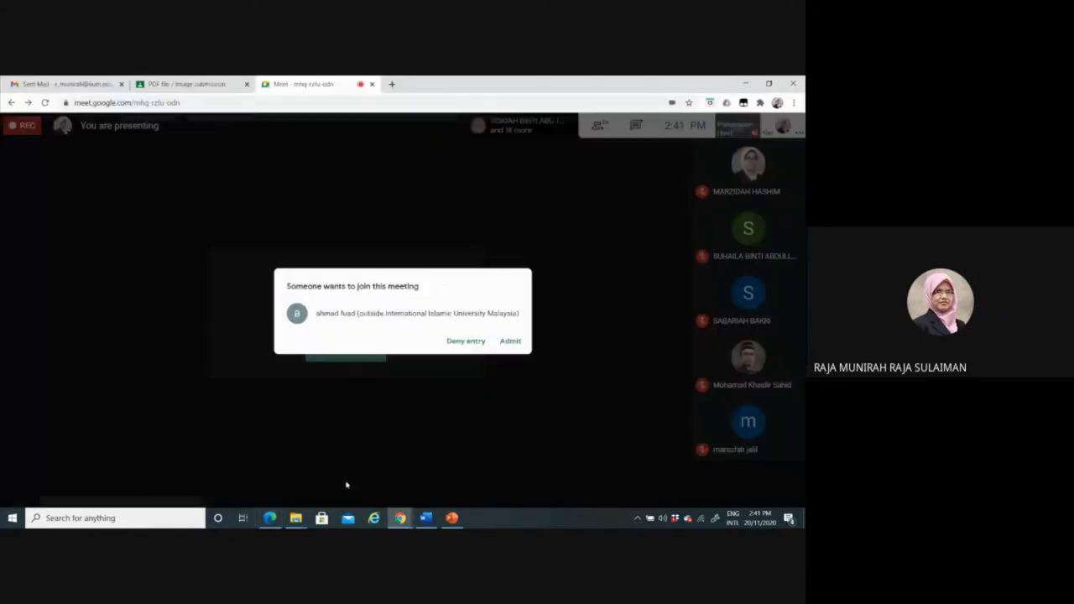
left_click(511, 341)
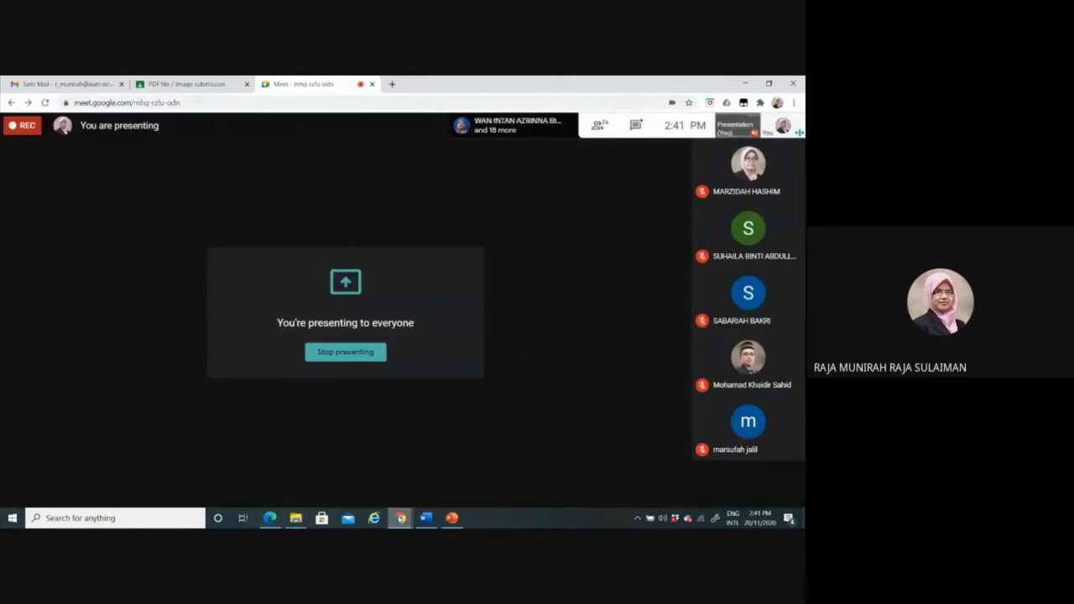
mouse_move(270, 518)
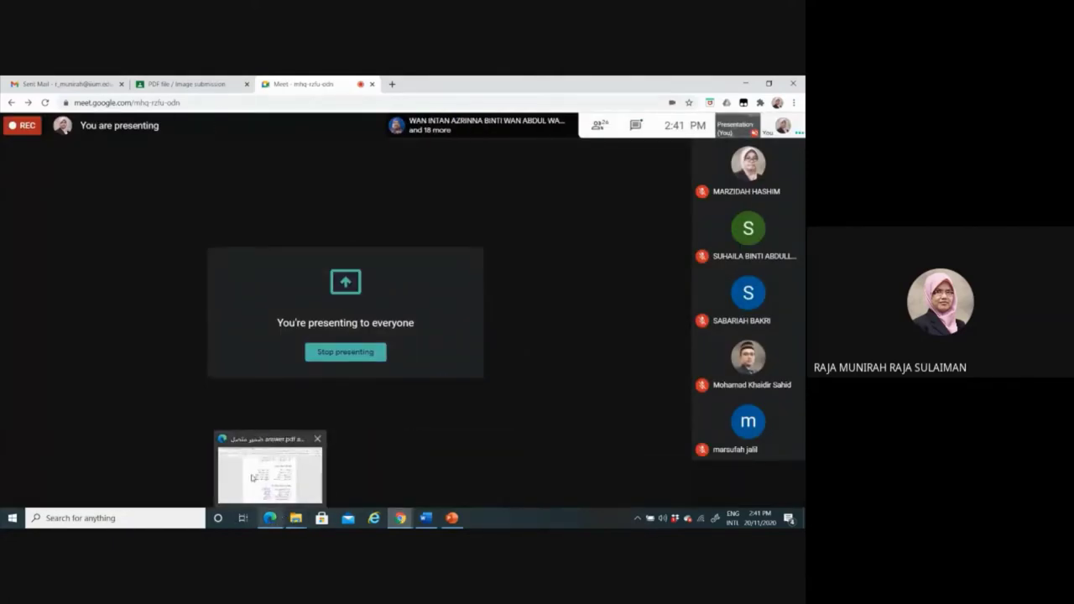
left_click(253, 477)
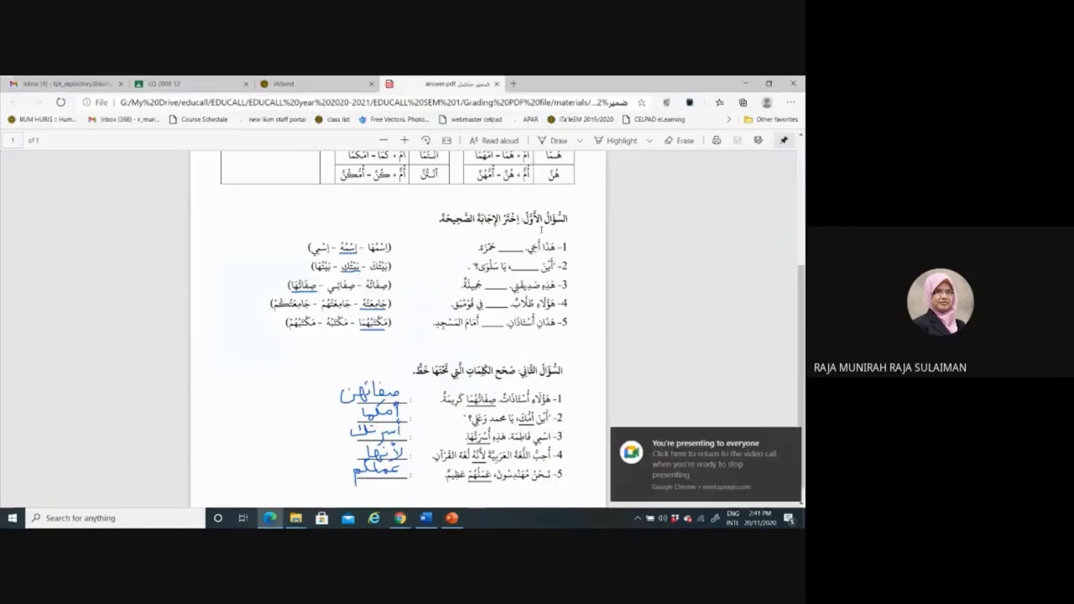
left_click(786, 436)
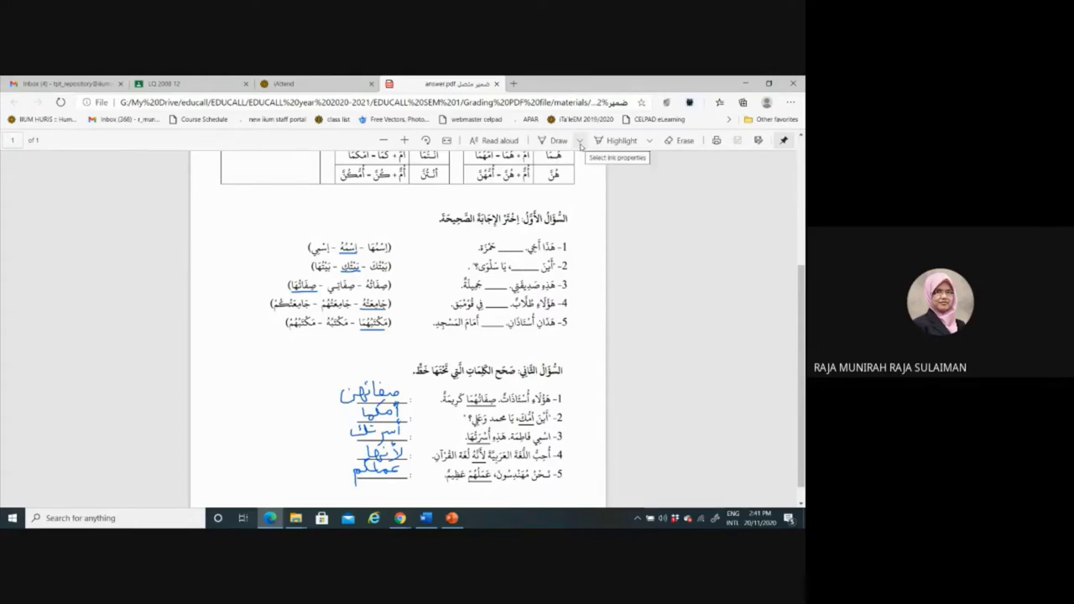
Step: Set the Draw pen to red with a slightly thicker stroke and activate it
left_click(581, 142)
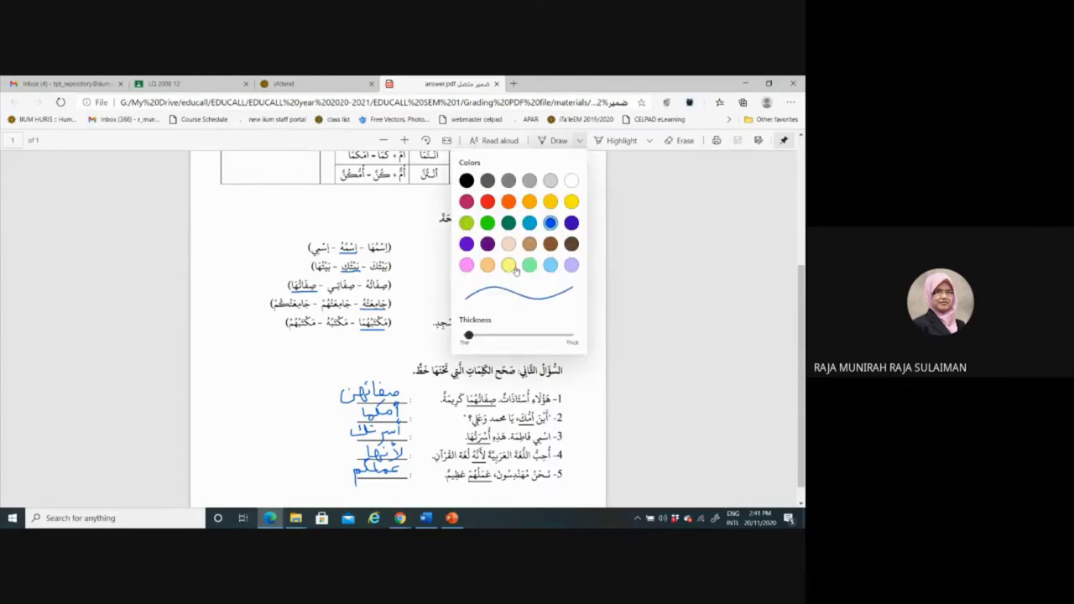
left_click(488, 202)
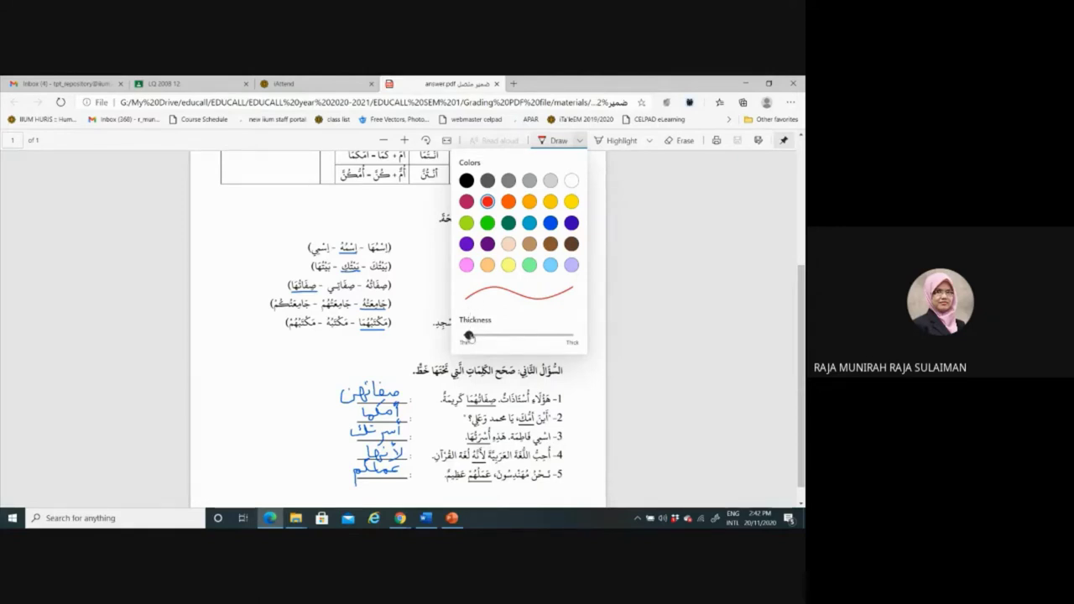
mouse_move(470, 337)
left_mouse_down()
mouse_move(523, 337)
mouse_move(474, 337)
left_mouse_up()
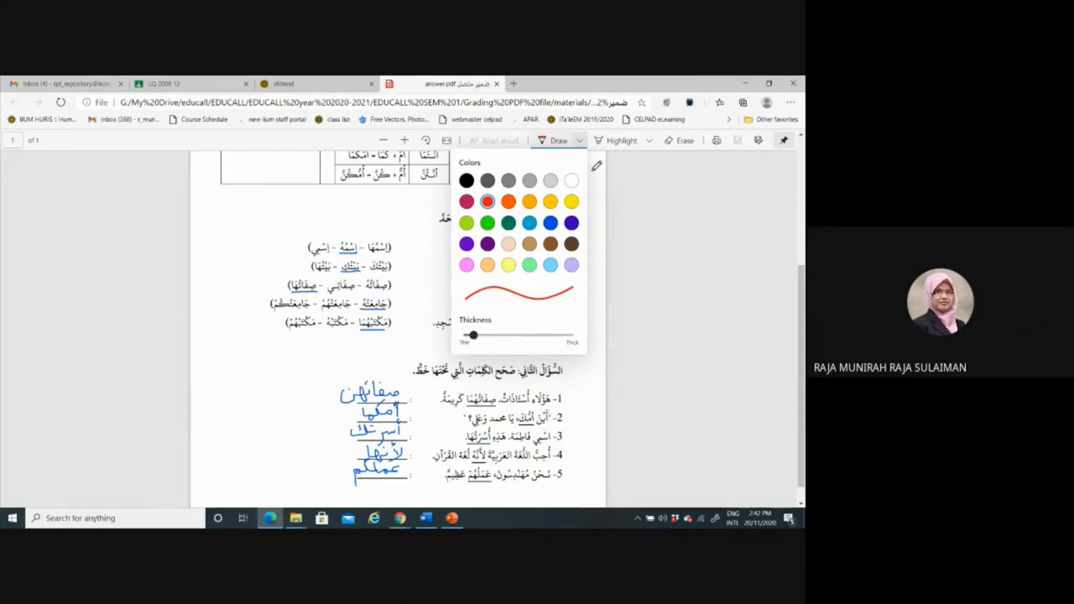
left_click(552, 140)
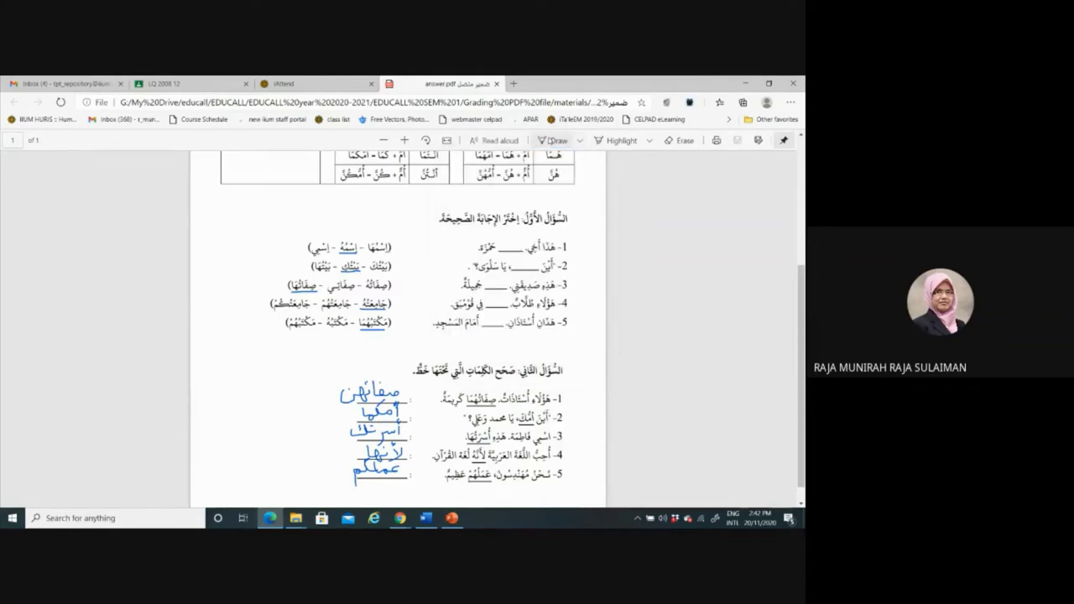
left_click(556, 142)
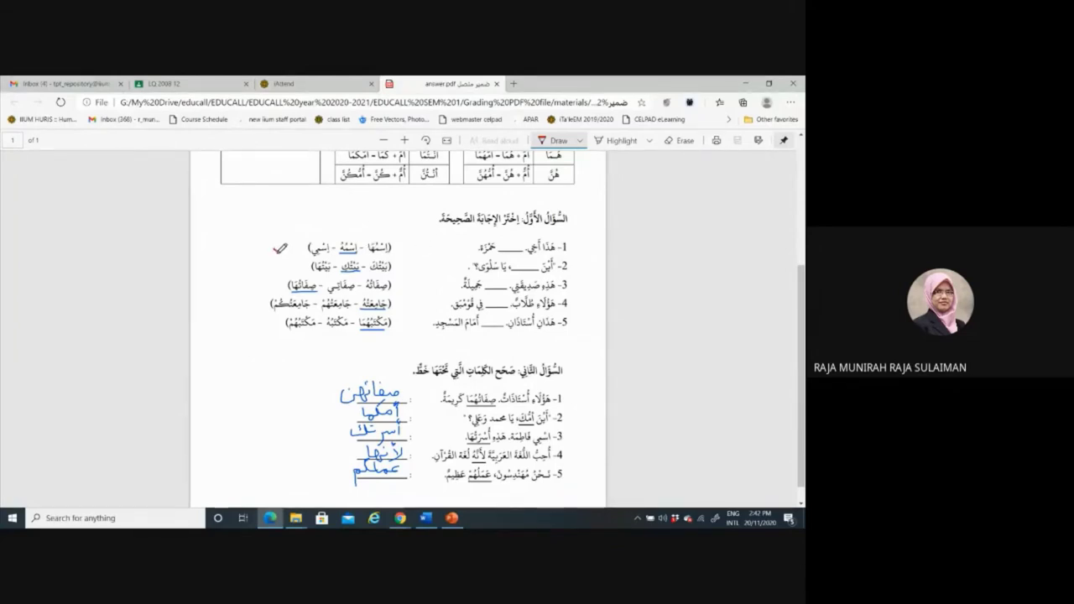
Step: Mark the first question by hand with ticks beside answers 1, 2, 3 and 5 and a cross beside answer 4
mouse_move(273, 244)
left_mouse_down()
mouse_move(301, 235)
mouse_move(296, 262)
mouse_move(309, 253)
left_mouse_up()
mouse_move(252, 288)
left_mouse_down()
mouse_move(270, 279)
mouse_move(259, 313)
left_mouse_up()
key("ctrl+z")
mouse_move(260, 295)
left_mouse_down()
mouse_move(240, 316)
mouse_move(269, 328)
mouse_move(300, 307)
left_mouse_up()
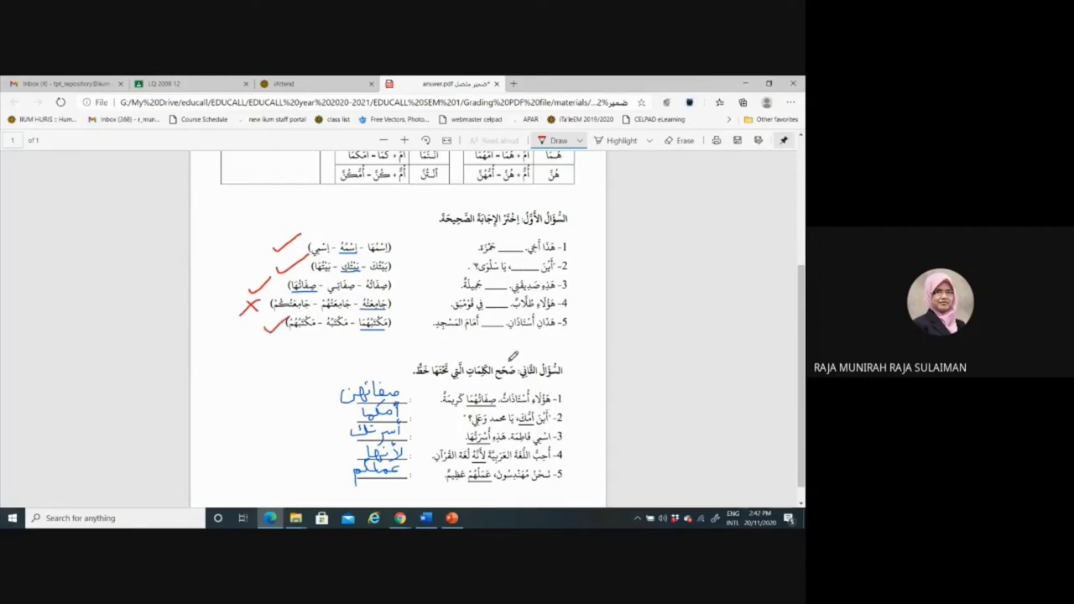
Step: In the second question, tick answers 1 to 4, cross answer 5, and handwrite the correction عملنا twice near it
scroll(787, 382, "down", 1)
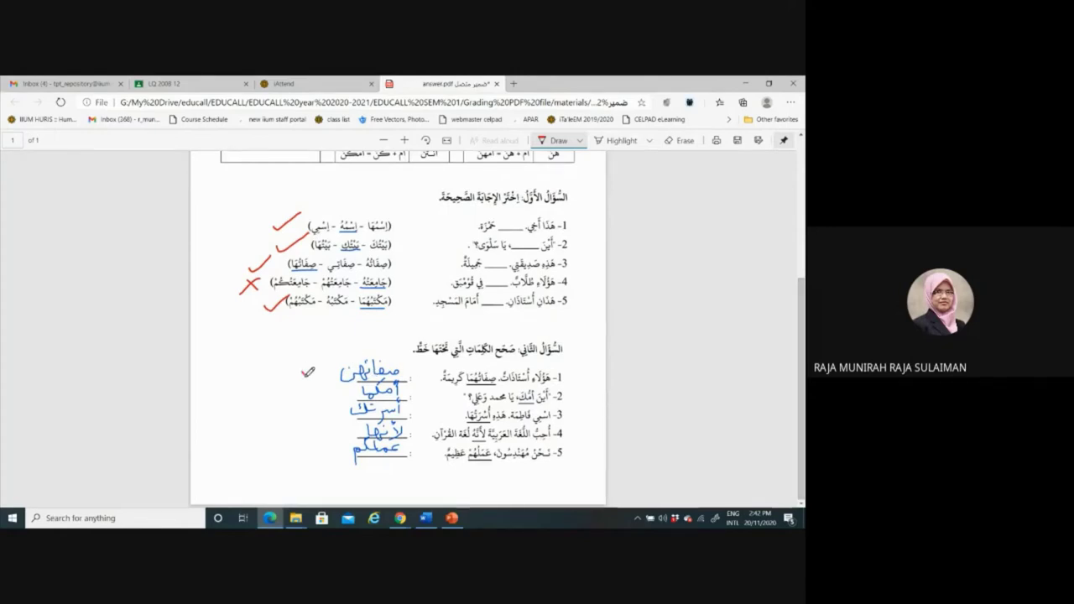
mouse_move(304, 370)
left_mouse_down()
mouse_move(329, 360)
mouse_move(327, 401)
mouse_move(344, 383)
mouse_move(334, 418)
mouse_move(351, 405)
mouse_move(335, 439)
mouse_move(360, 425)
mouse_move(302, 464)
left_mouse_up()
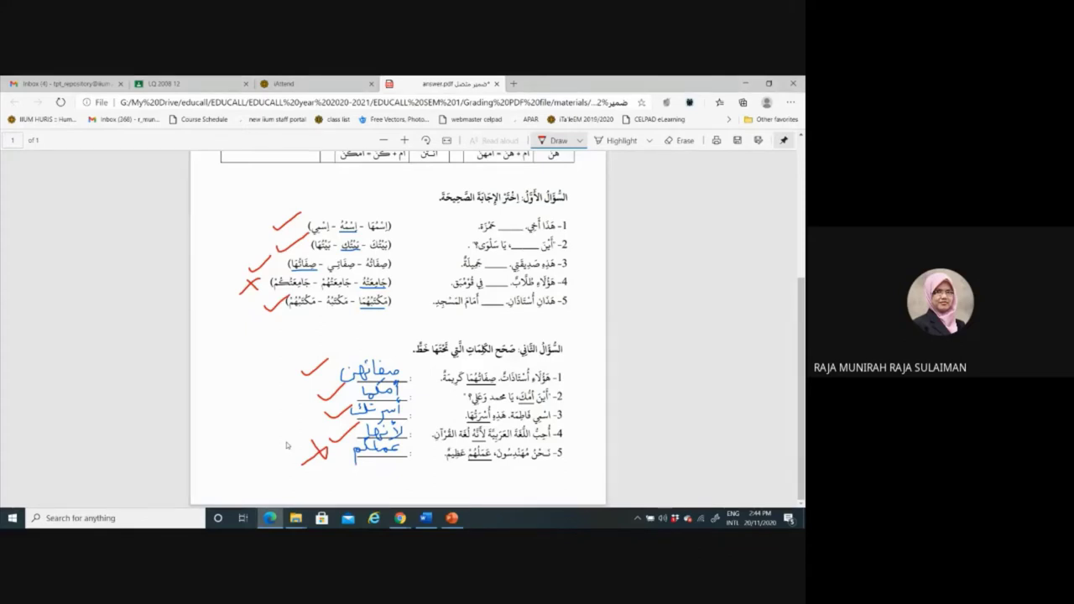
mouse_move(279, 443)
left_mouse_down()
mouse_move(273, 453)
mouse_move(246, 450)
left_mouse_up()
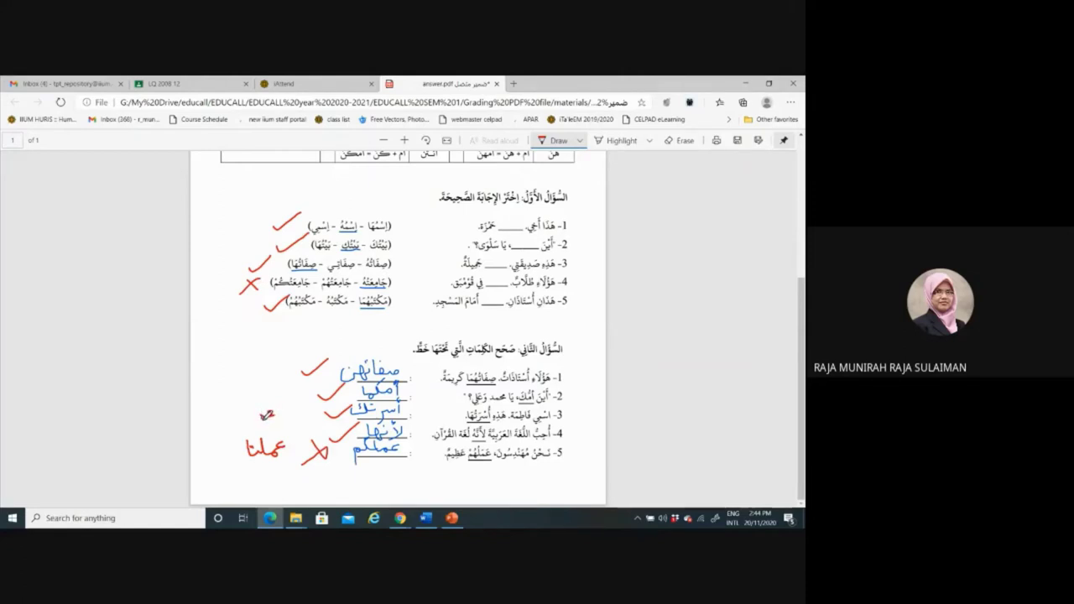
mouse_move(266, 412)
left_mouse_down()
mouse_move(248, 404)
mouse_move(237, 417)
mouse_move(231, 398)
mouse_move(243, 404)
left_mouse_up()
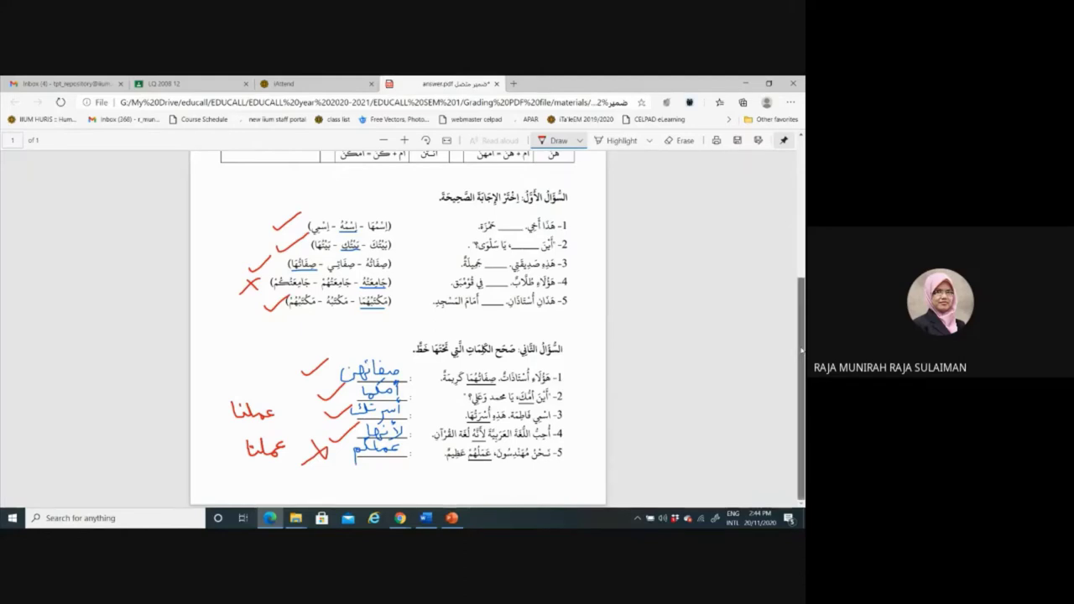
Step: Write a circled score of 8/10 above the worksheet's tables and save the marked PDF as a copy on the Desktop
left_click_drag(802, 351, 803, 192)
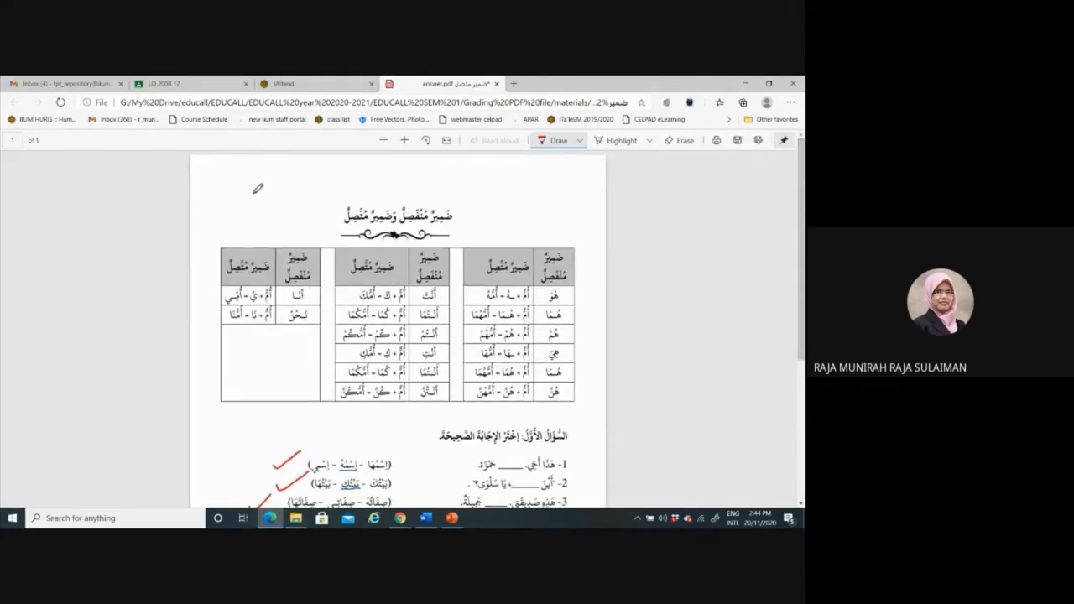
mouse_move(246, 178)
left_mouse_down()
mouse_move(233, 204)
mouse_move(242, 177)
mouse_move(243, 216)
mouse_move(261, 199)
mouse_move(242, 161)
mouse_move(224, 222)
mouse_move(283, 178)
mouse_move(270, 166)
left_mouse_up()
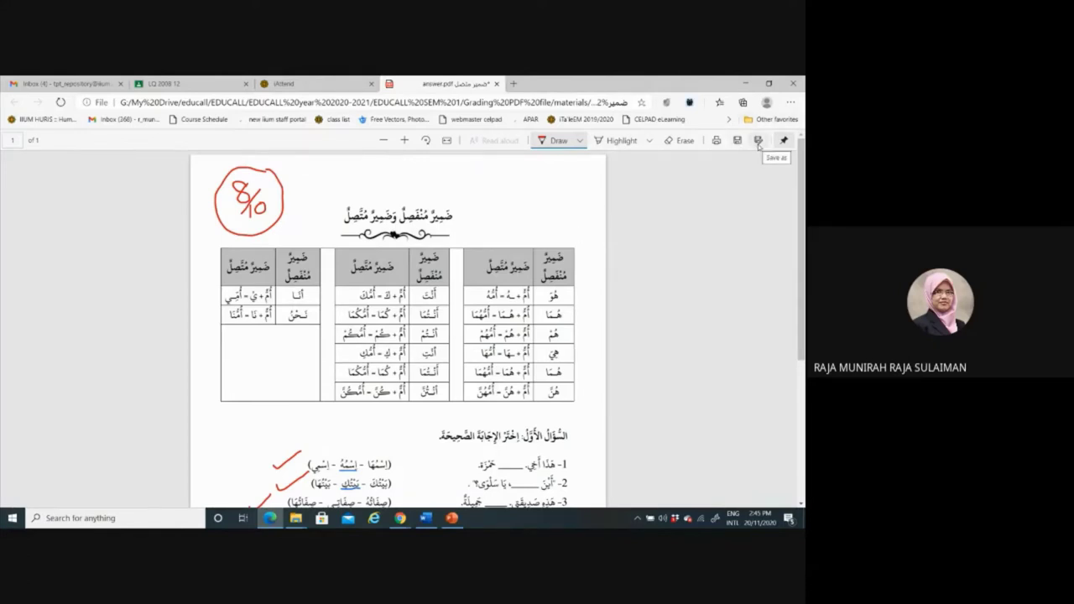
left_click(758, 141)
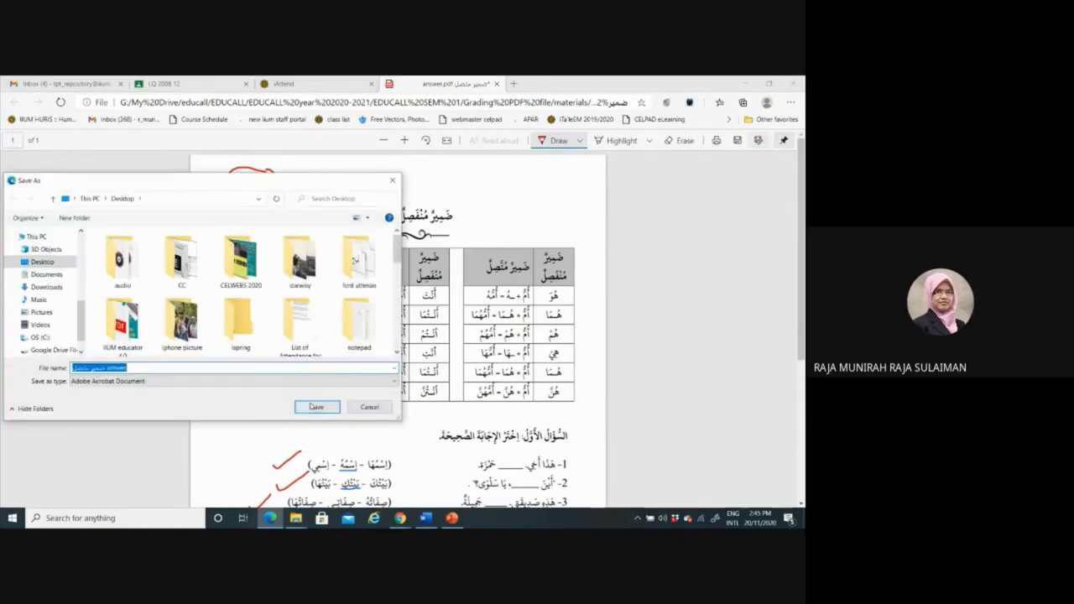
left_click(316, 408)
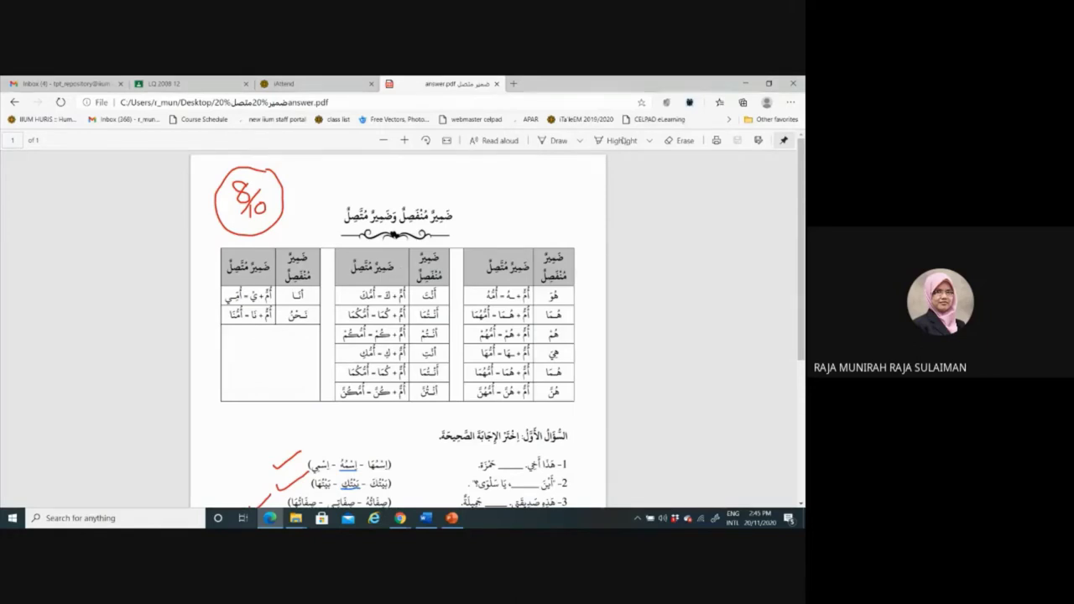
Step: Erase the red tick beside answer 5 of the first question
left_click(650, 141)
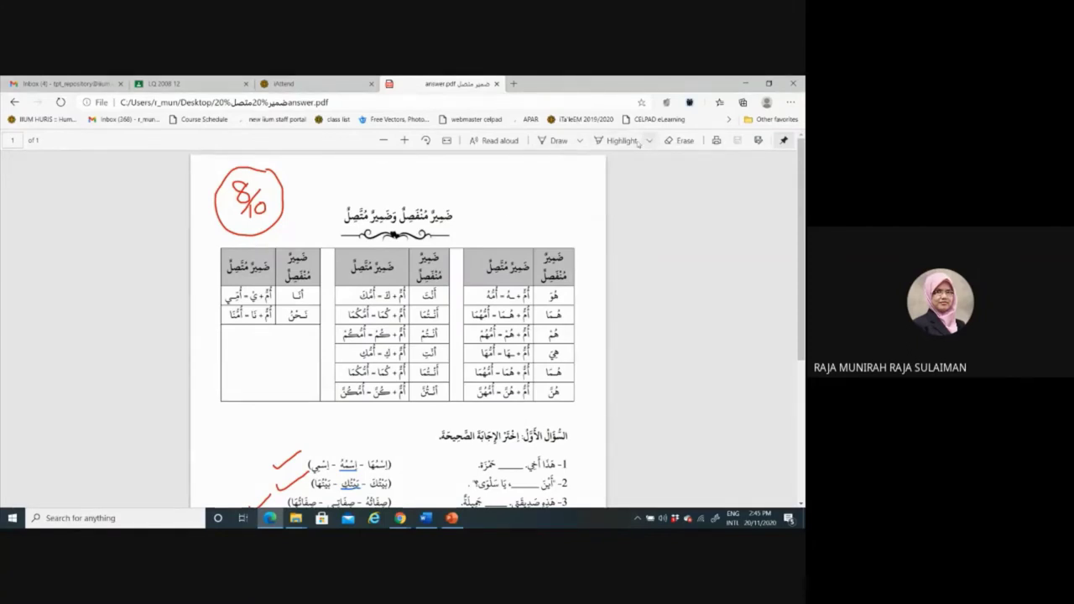
left_click(685, 141)
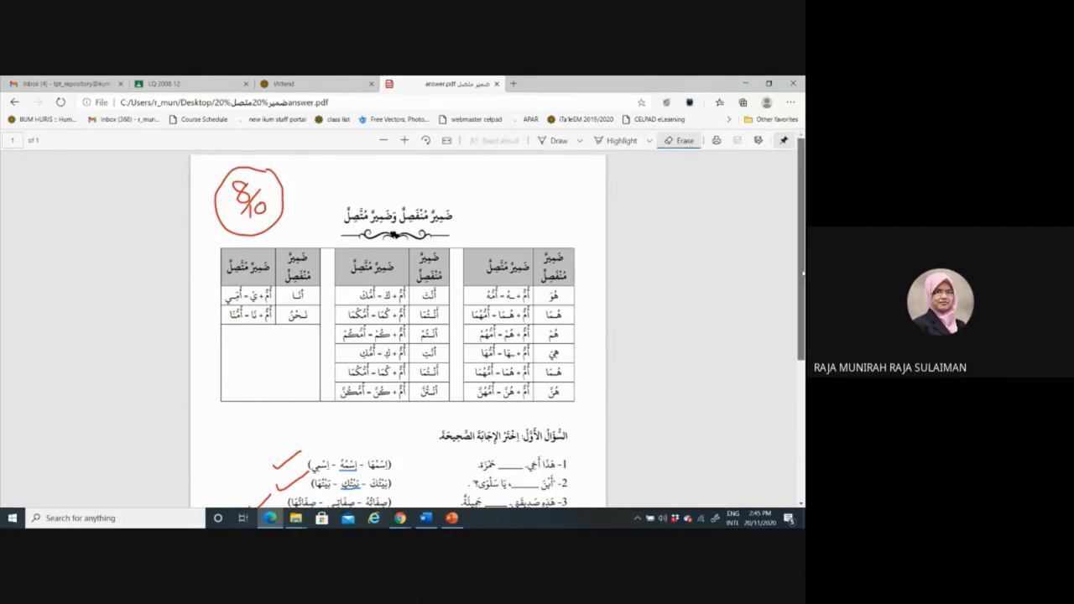
scroll(804, 273, "down", 2)
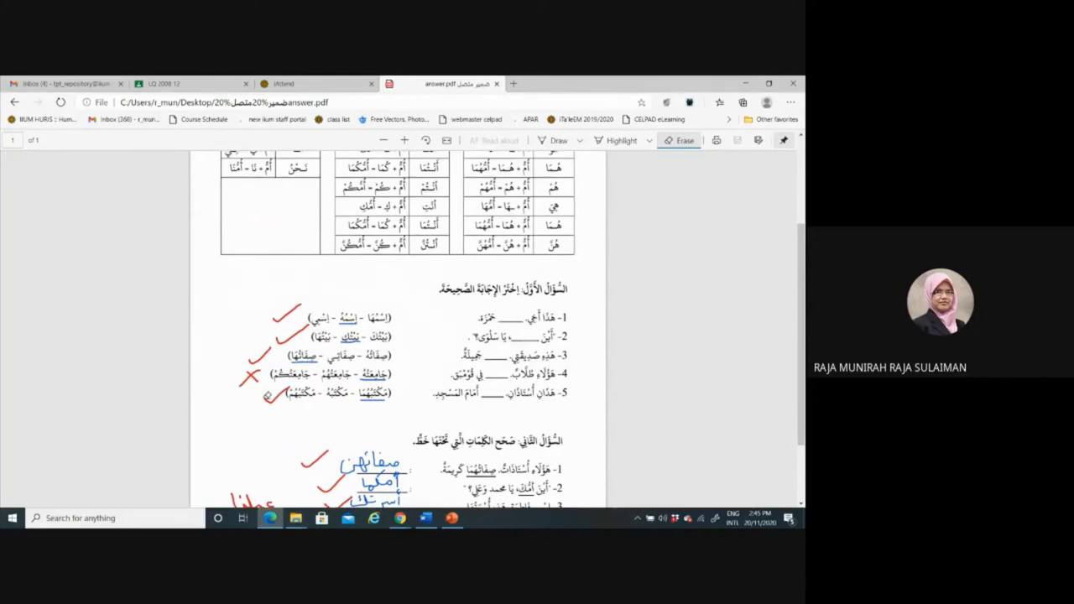
left_click(269, 397)
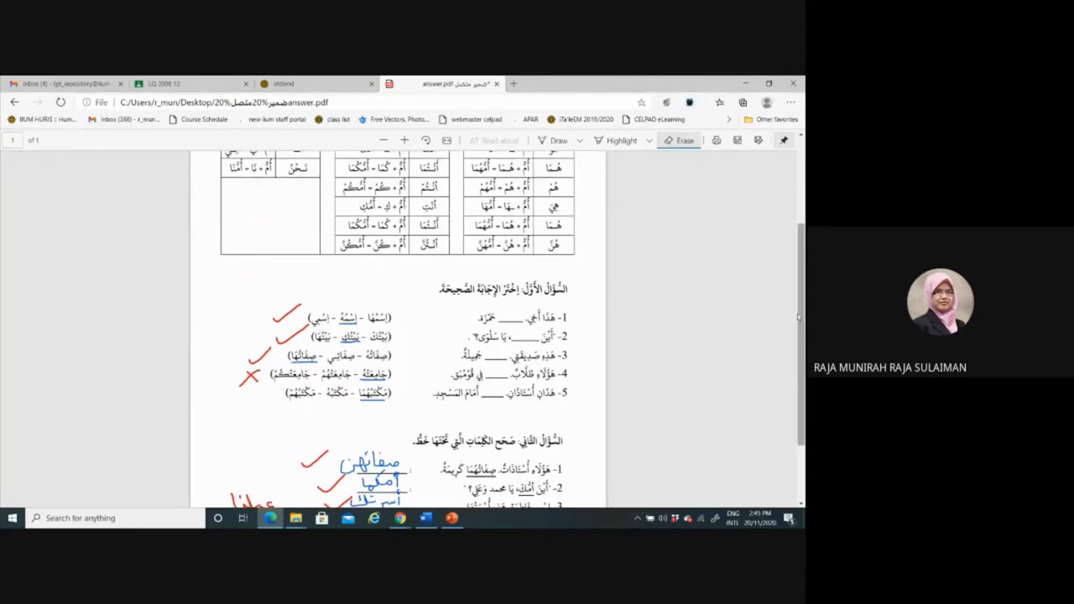
Step: Close the marked answer PDF, discarding its unsaved changes, and minimise both browser windows to get back to the materials folder
scroll(799, 318, "up", 2)
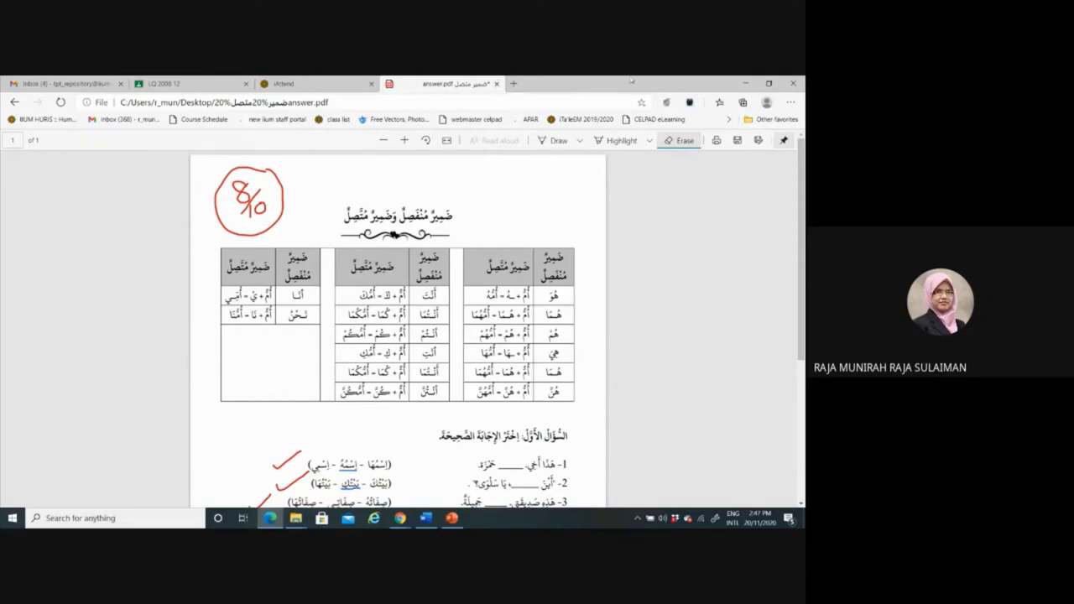
left_click(497, 85)
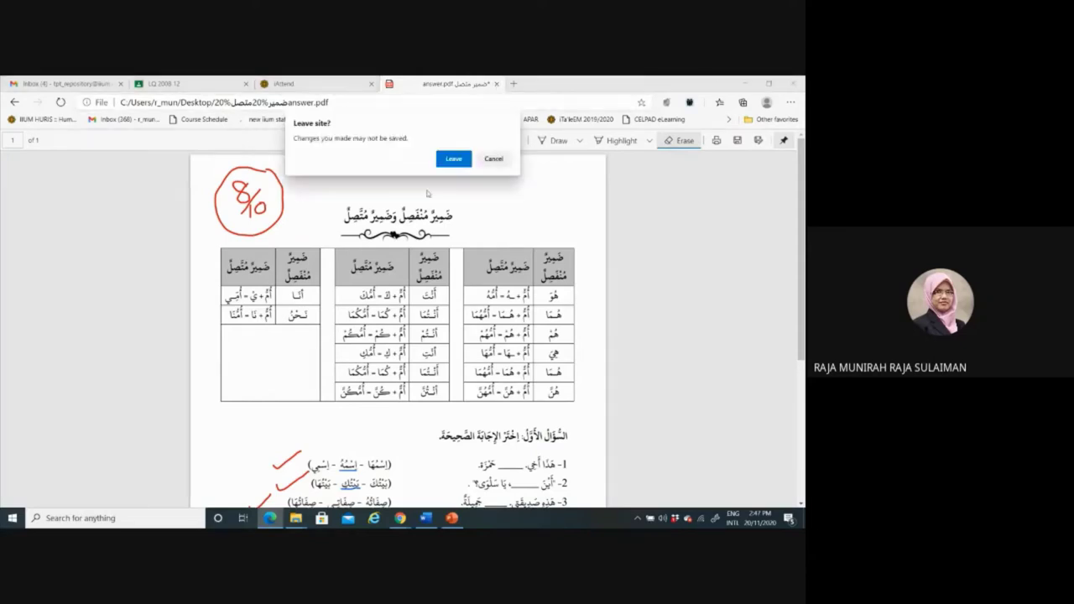
left_click(453, 160)
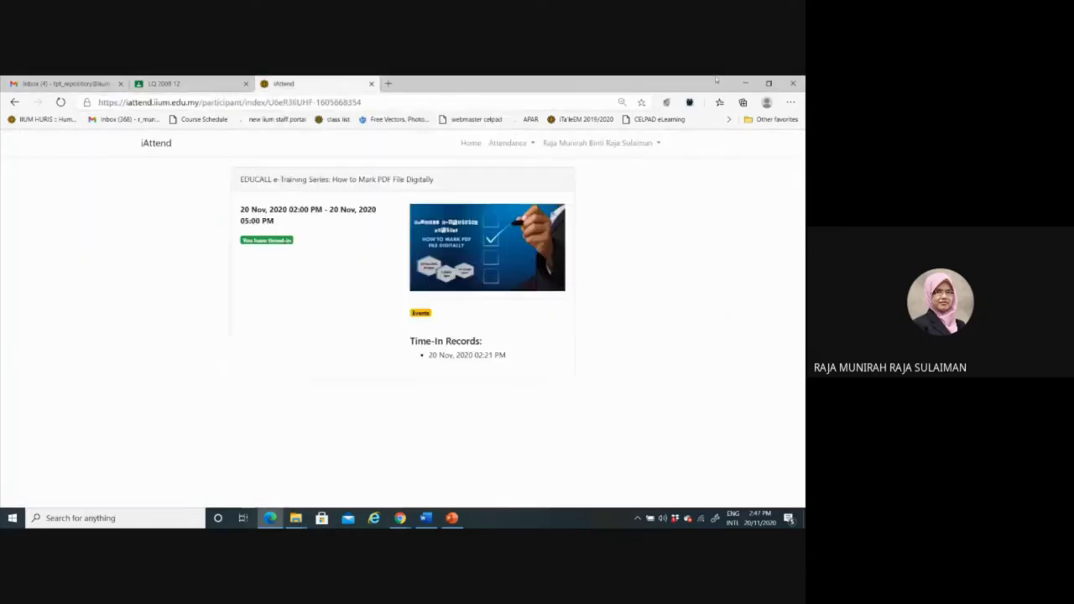
left_click(746, 85)
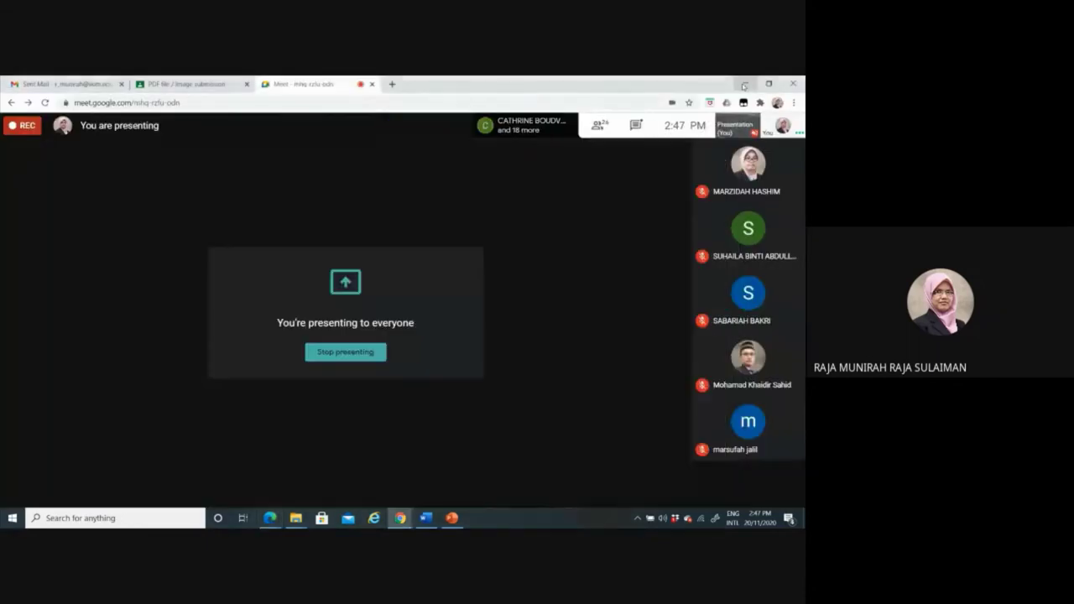
left_click(742, 85)
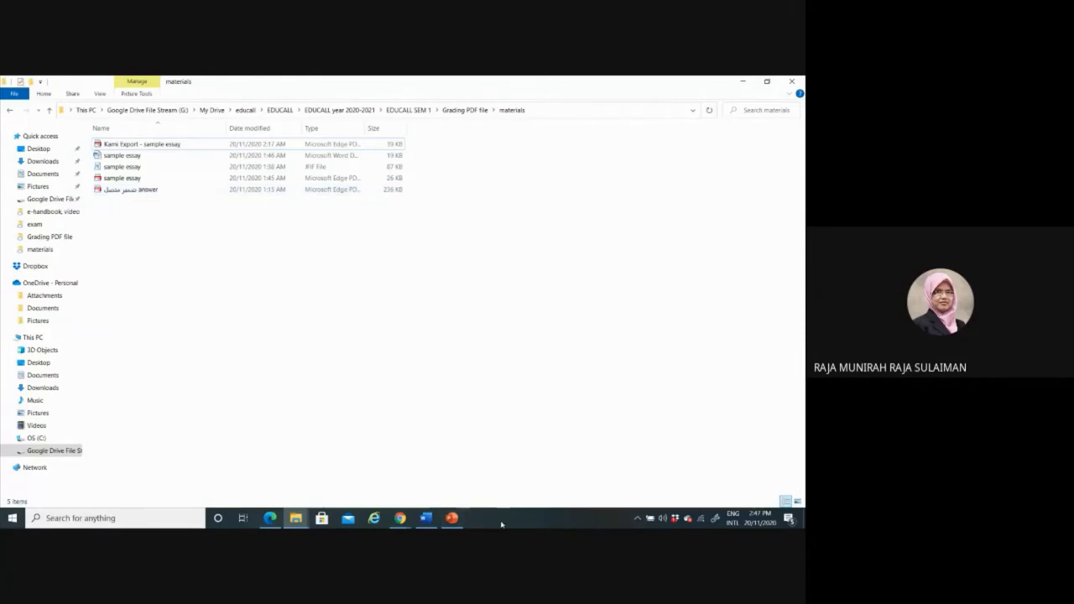
Step: Open the ضمير متصل answer PDF with Adobe Acrobat Reader DC, cancelling the accessibility setup and declining to make it the default PDF application
mouse_move(410, 520)
mouse_move(356, 486)
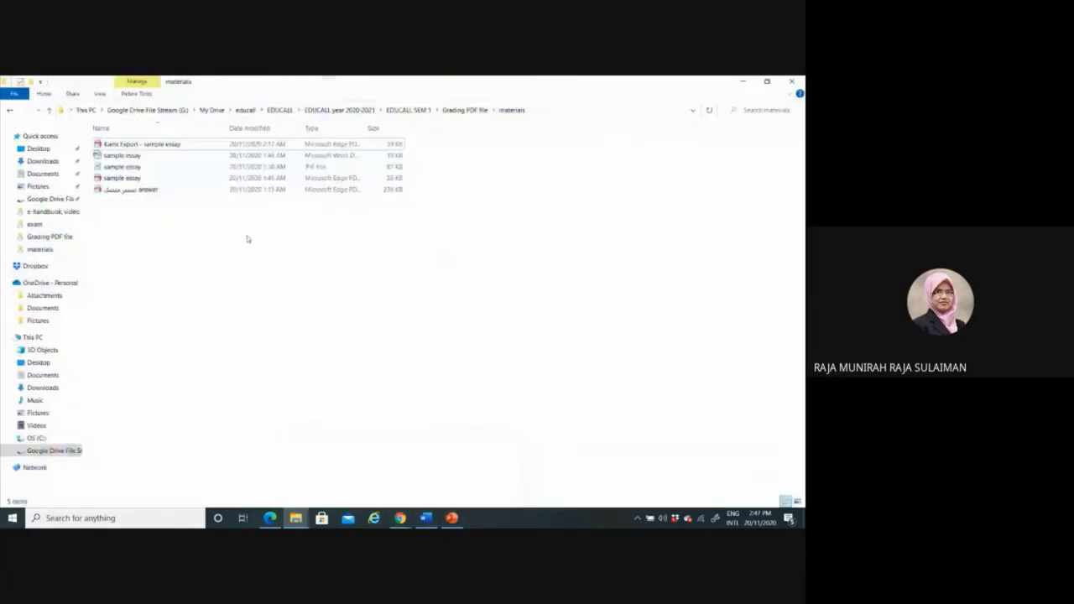
left_click(115, 192)
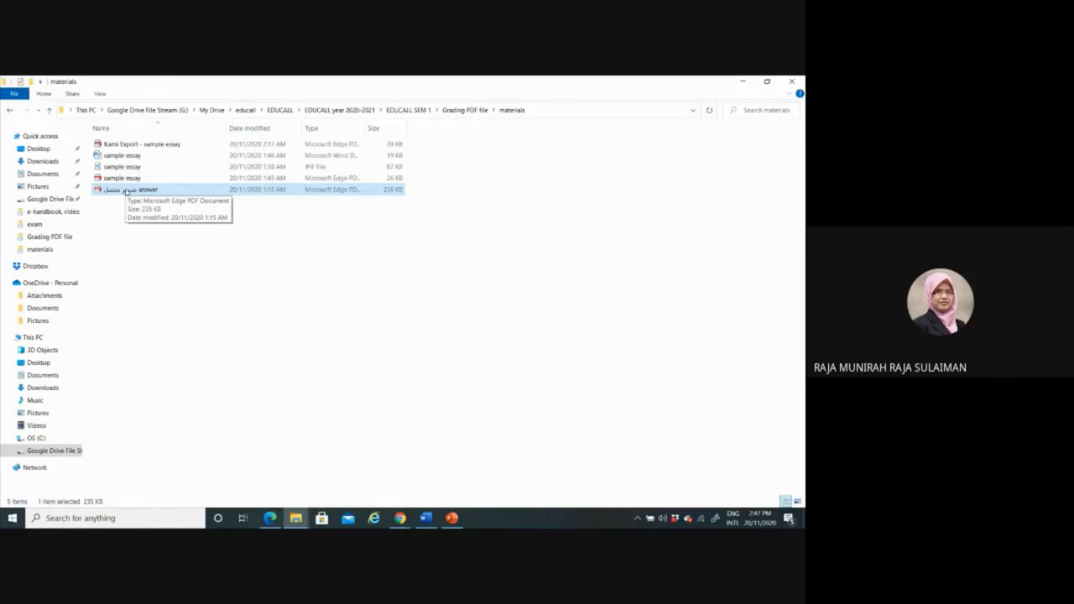
right_click(118, 188)
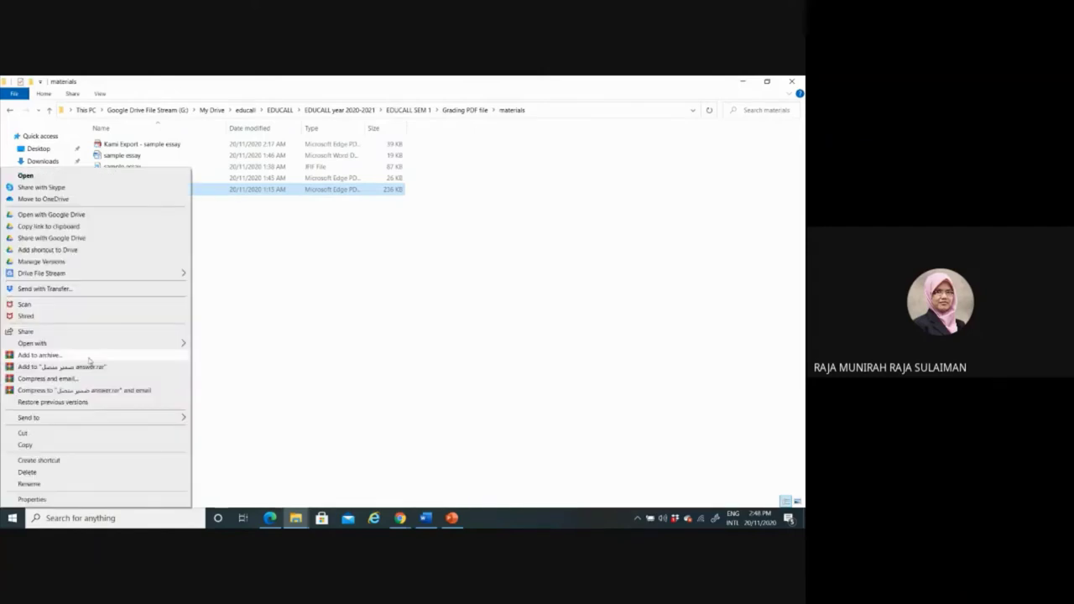
mouse_move(110, 346)
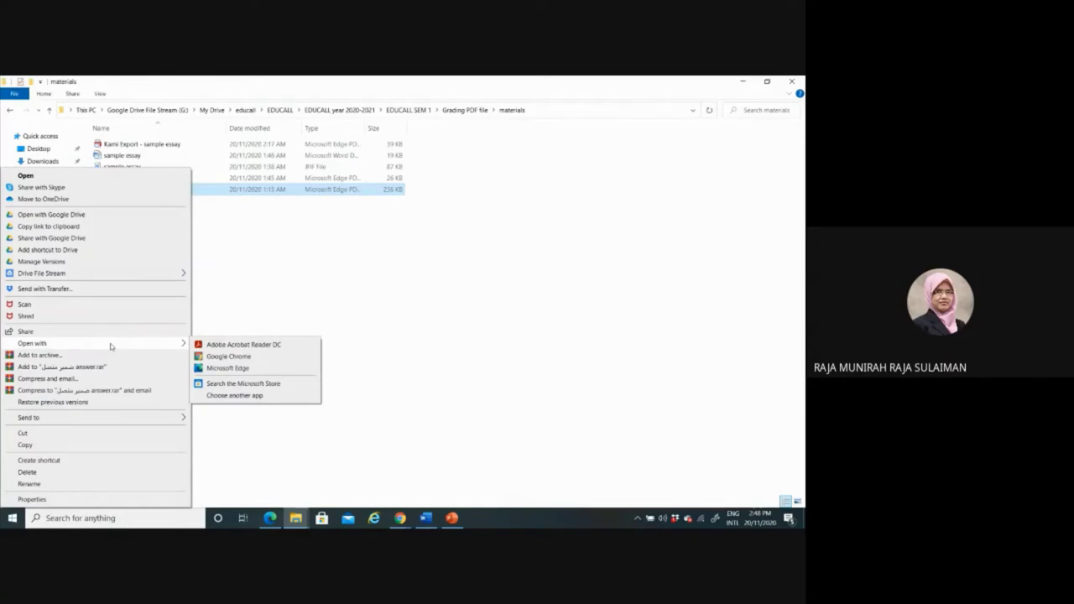
left_click(243, 345)
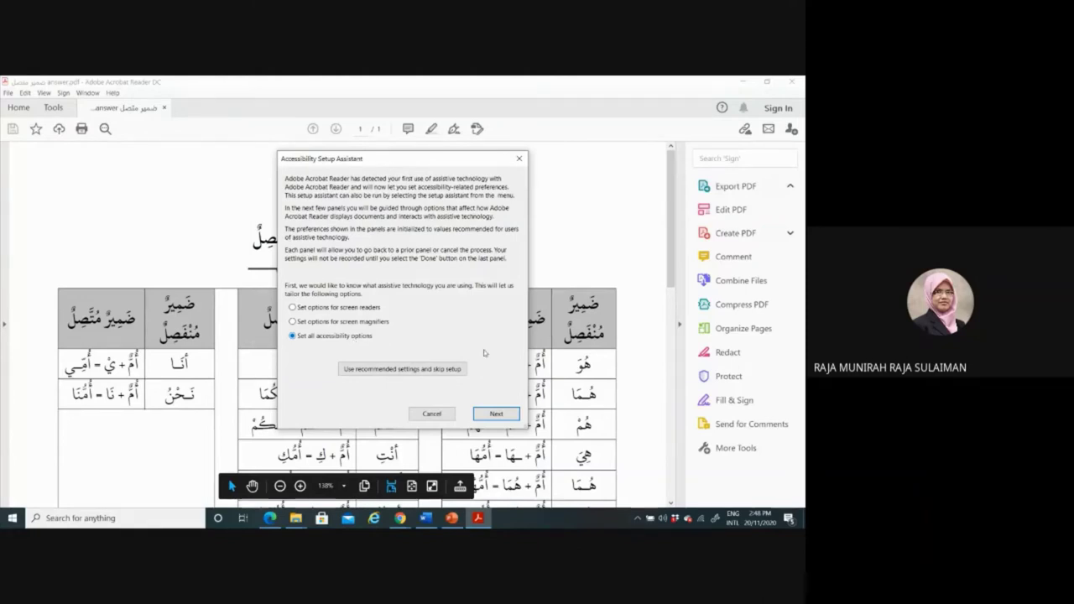
left_click(432, 415)
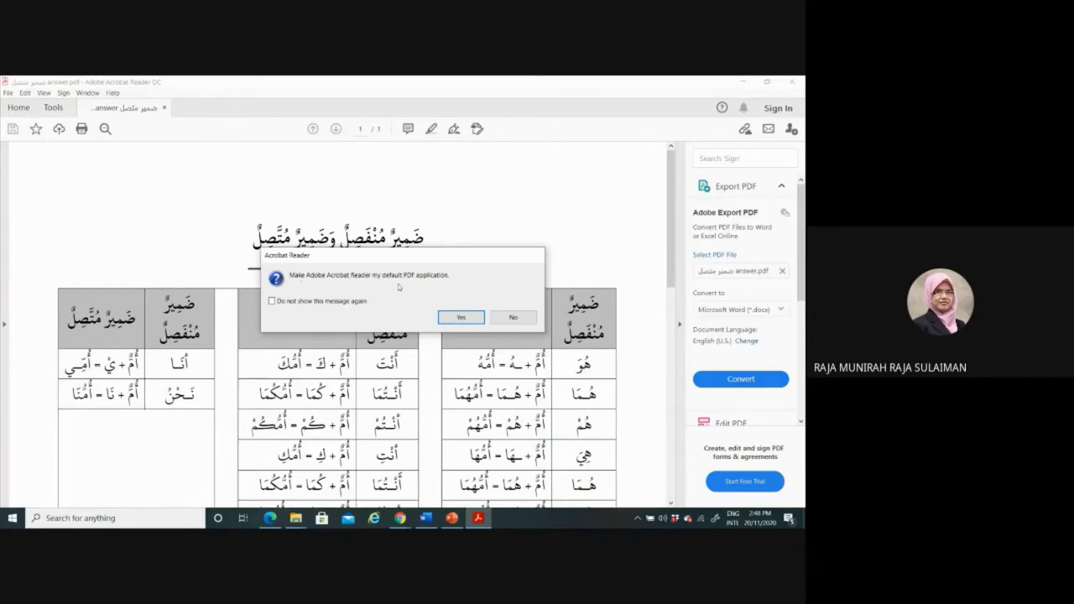
left_click(513, 318)
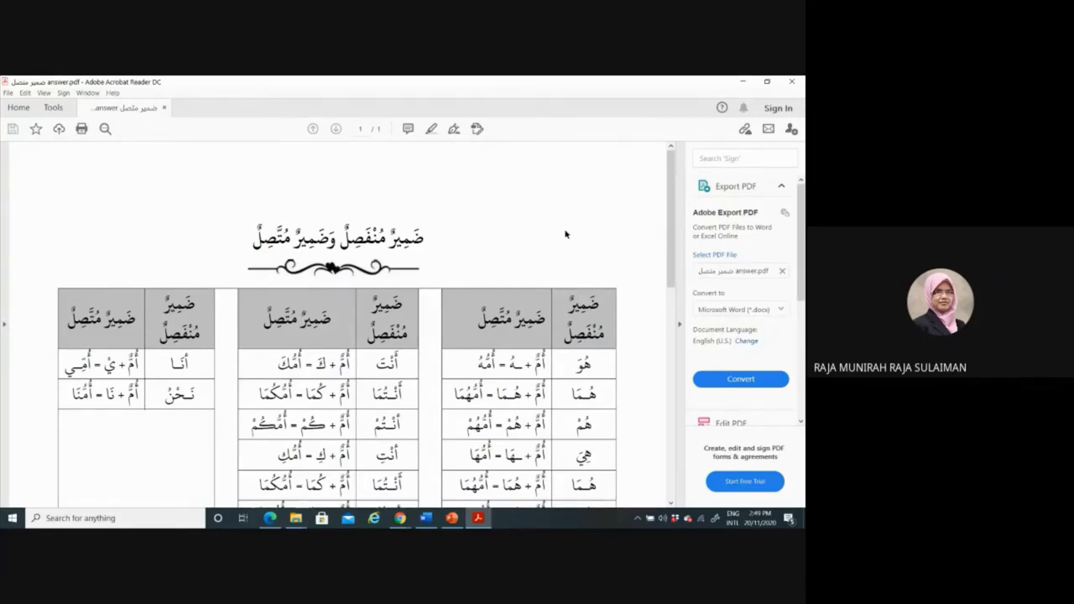
Step: Using Fill & Sign, add the red text comment "very good" in the margin beside answer 5 of the second question
left_click(453, 130)
left_click(454, 153)
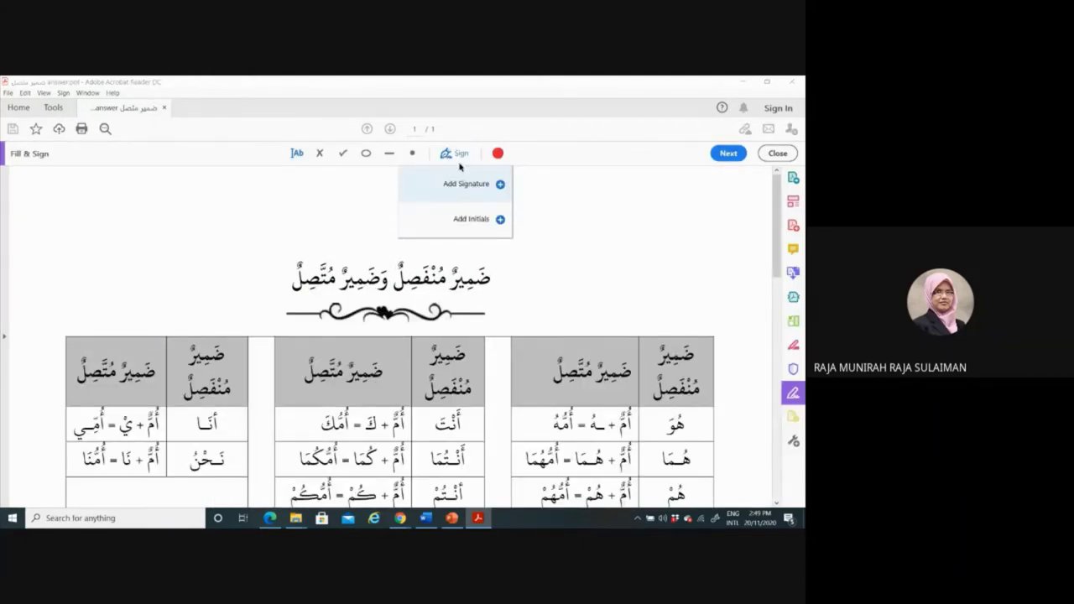
left_click(299, 154)
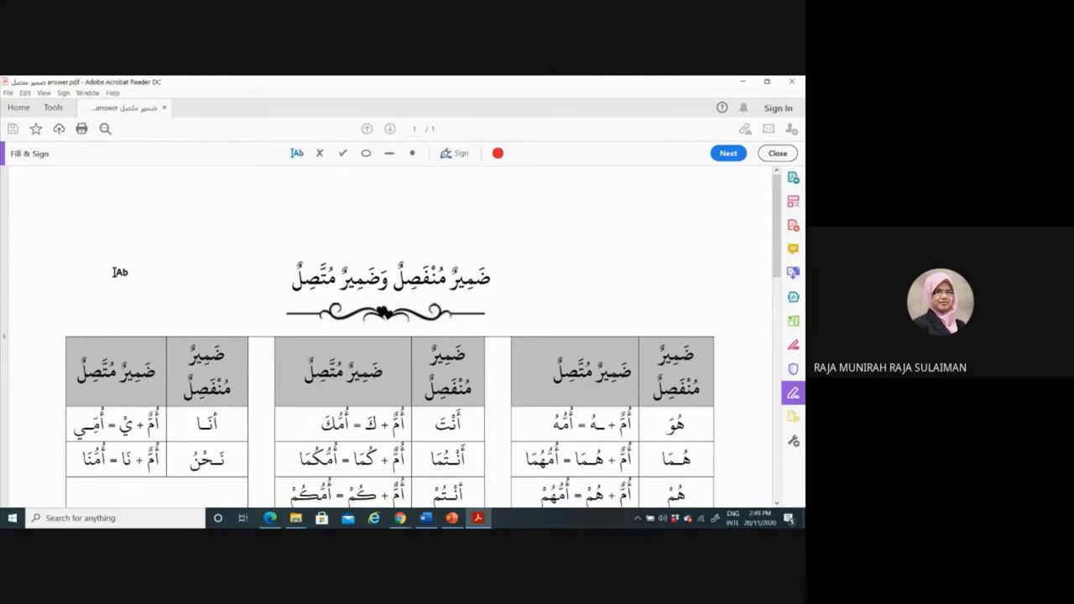
left_click(777, 400)
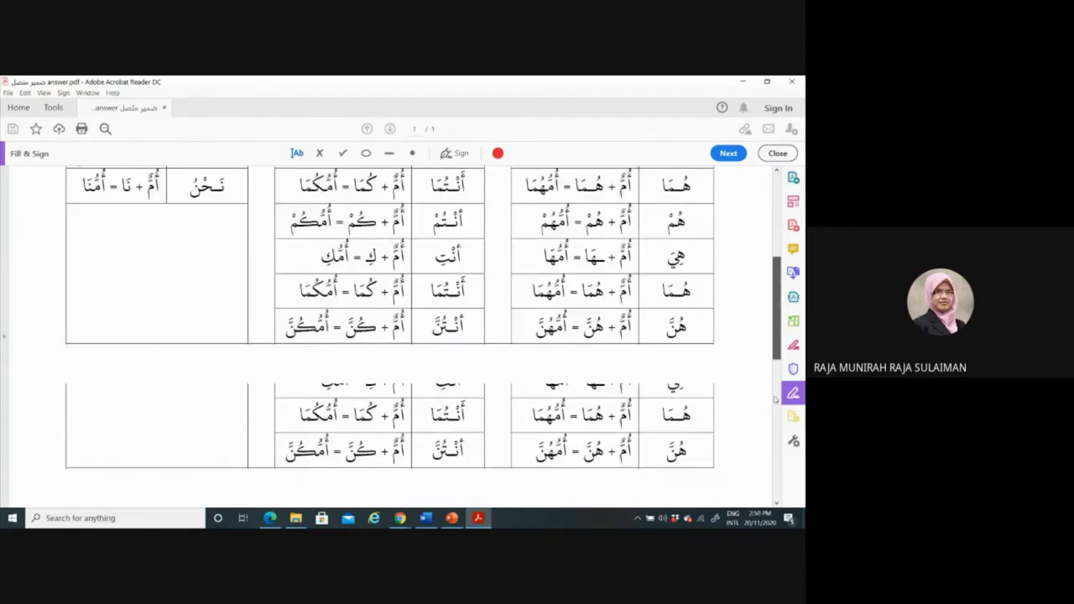
left_click(777, 401)
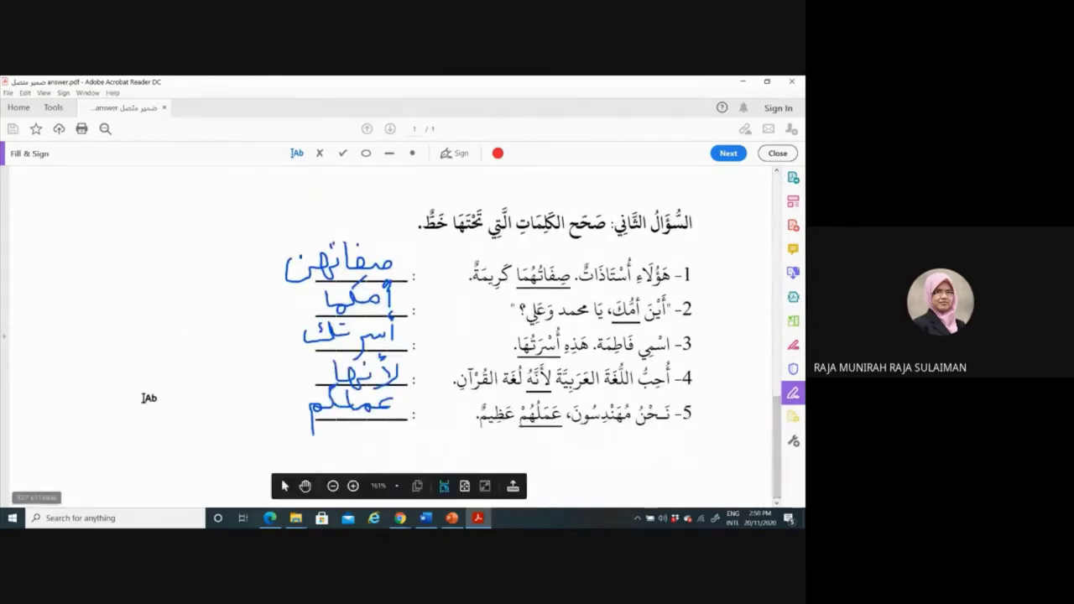
left_click(152, 407)
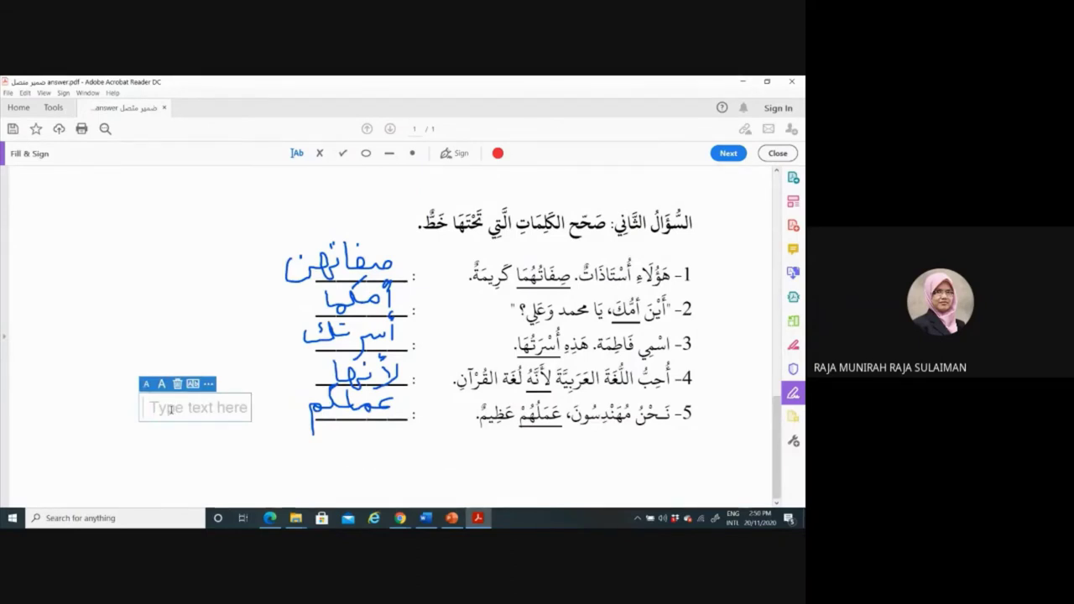
type("very")
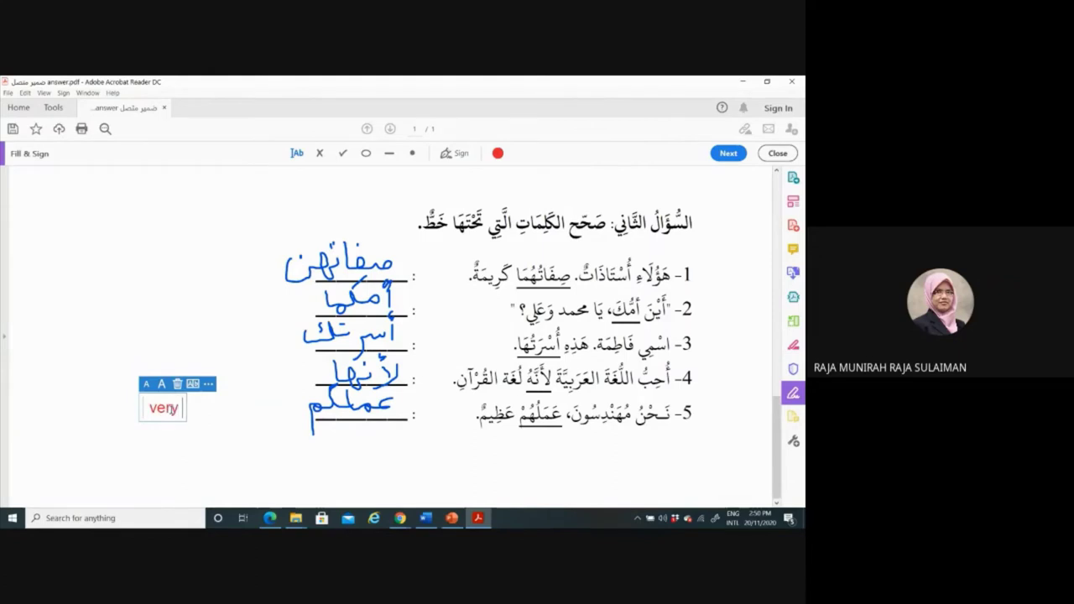
type(" good")
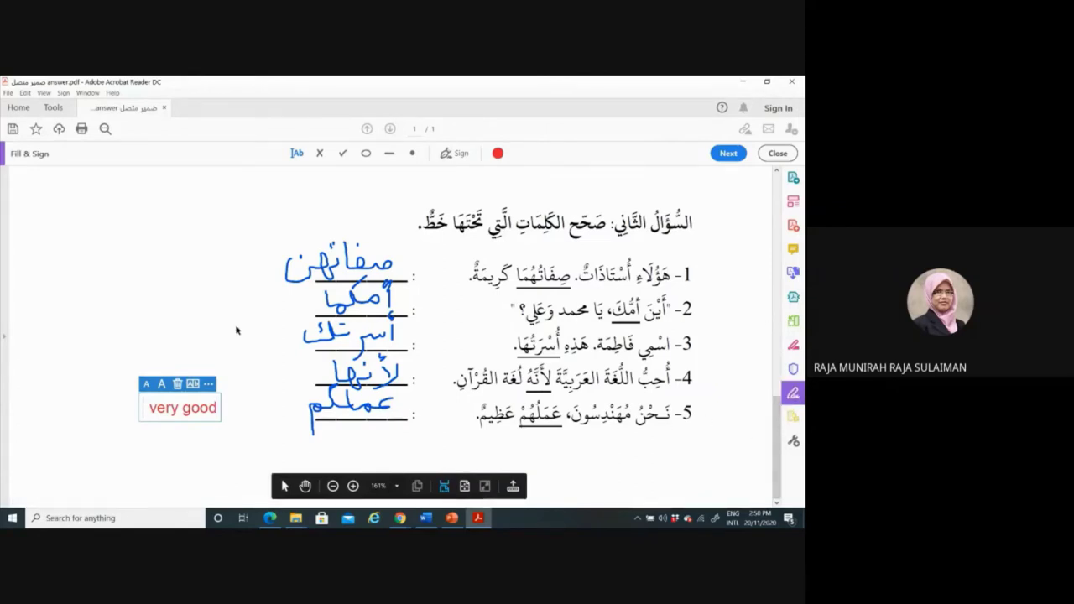
left_click(178, 330)
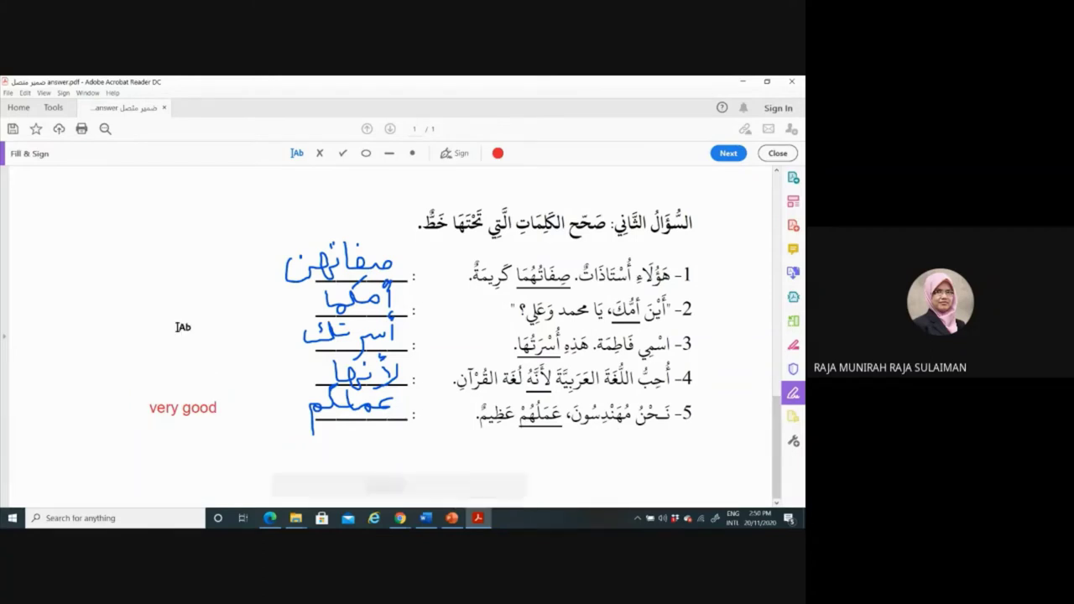
Step: Try to add the typed Arabic correction عملنا above the "very good" comment, and delete that text box
left_click(129, 348)
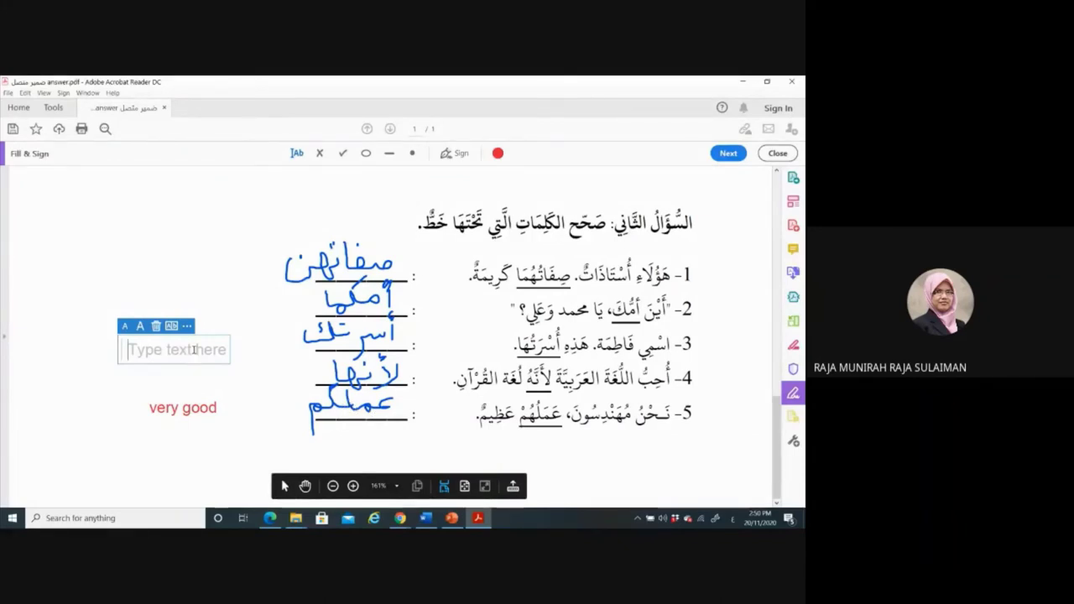
type("عم")
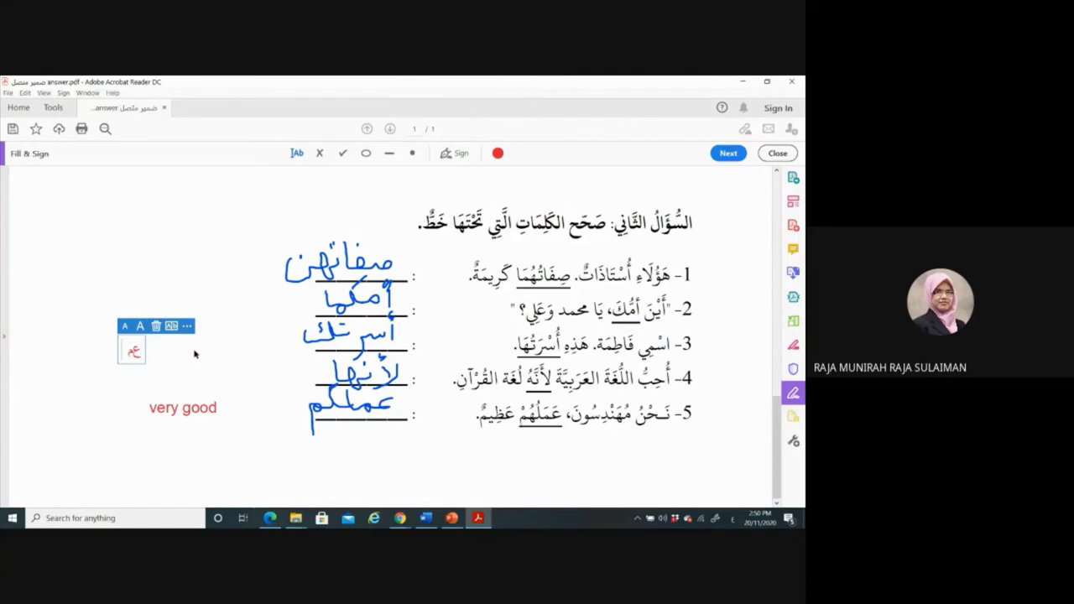
type("لنا")
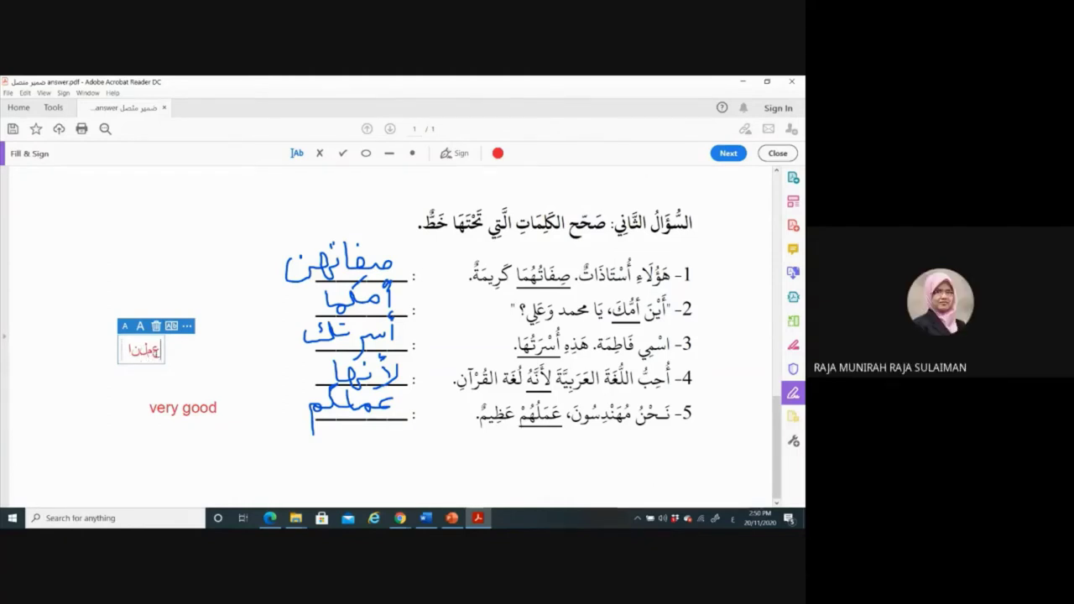
type("مل")
key("BackSpace")
key("BackSpace")
type("ها")
key("BackSpace")
key("BackSpace")
type("نا")
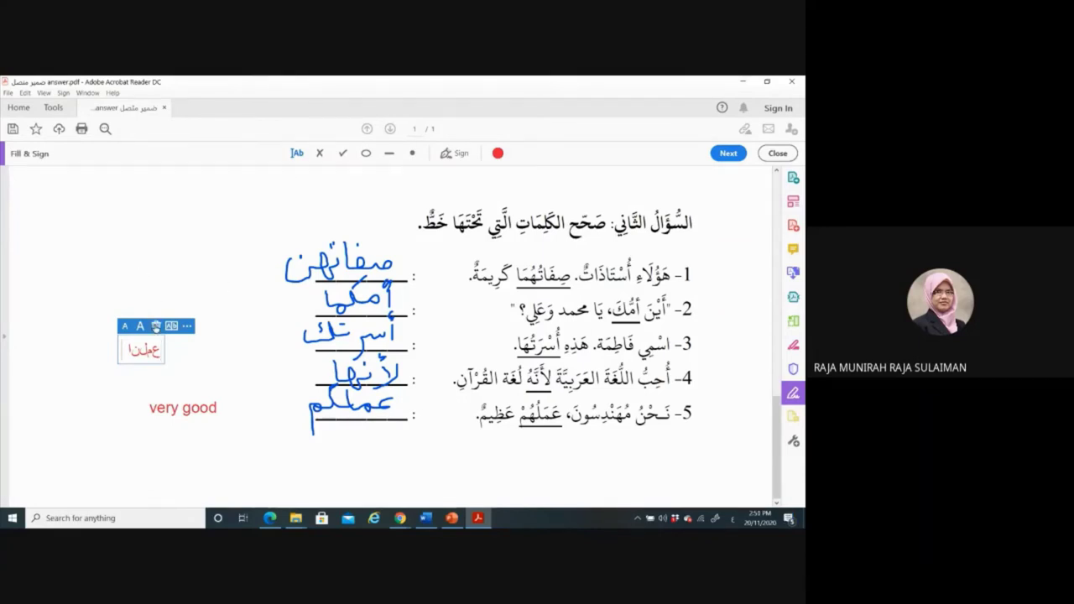
left_click(156, 325)
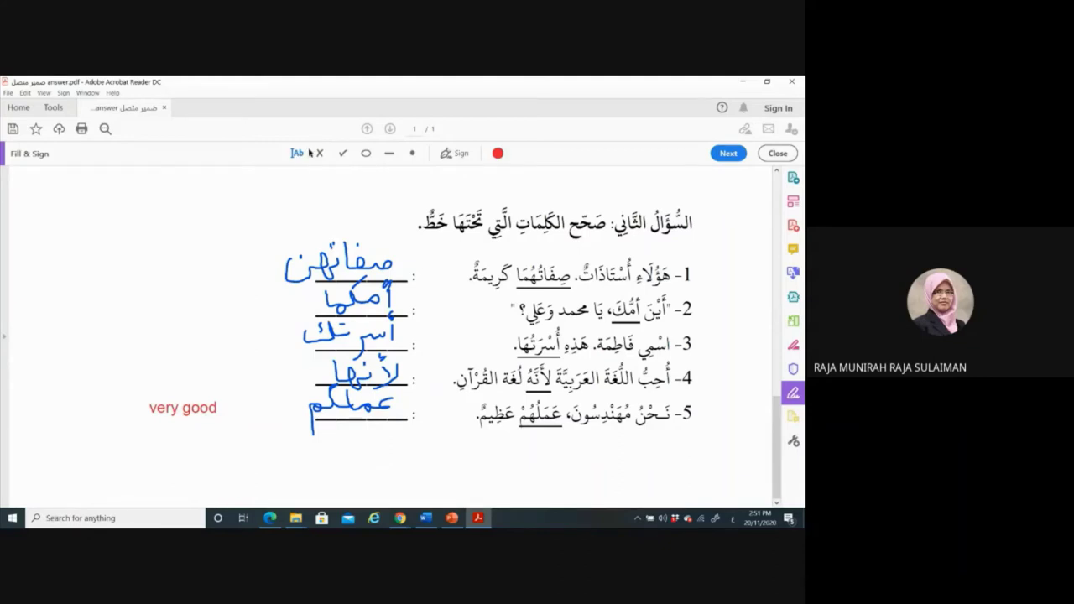
Step: Place red tick marks beside answers 1 to 4 of the second question
left_click(344, 154)
left_click(253, 262)
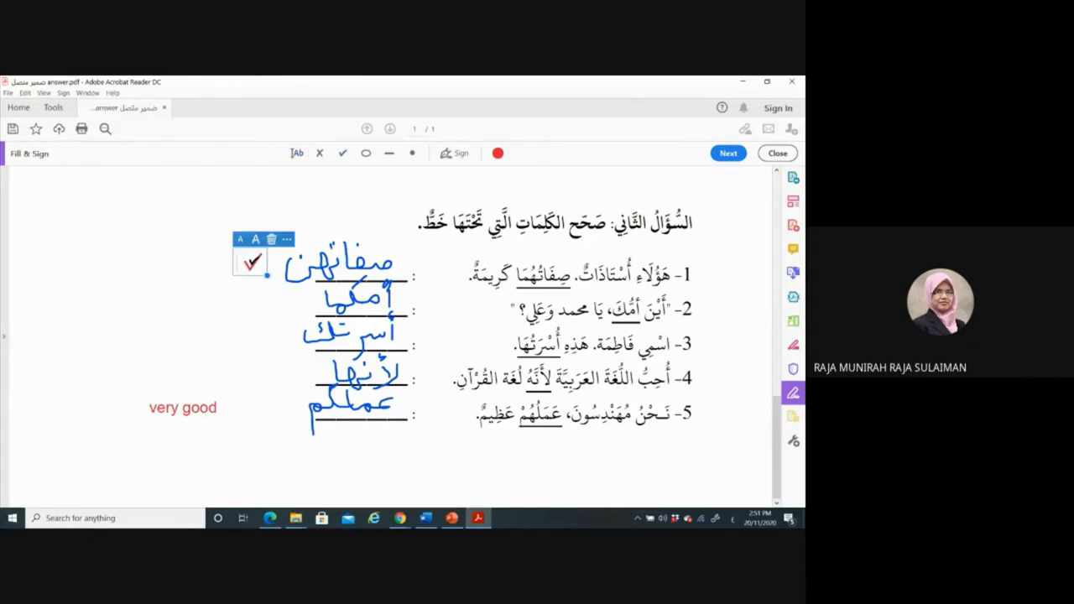
left_click(265, 305)
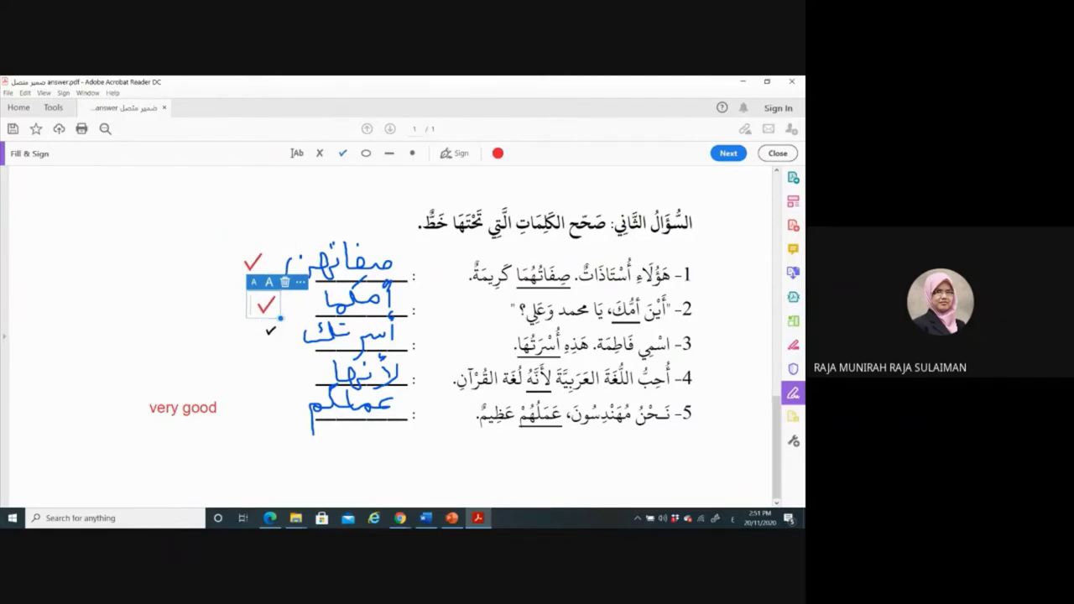
left_click(268, 337)
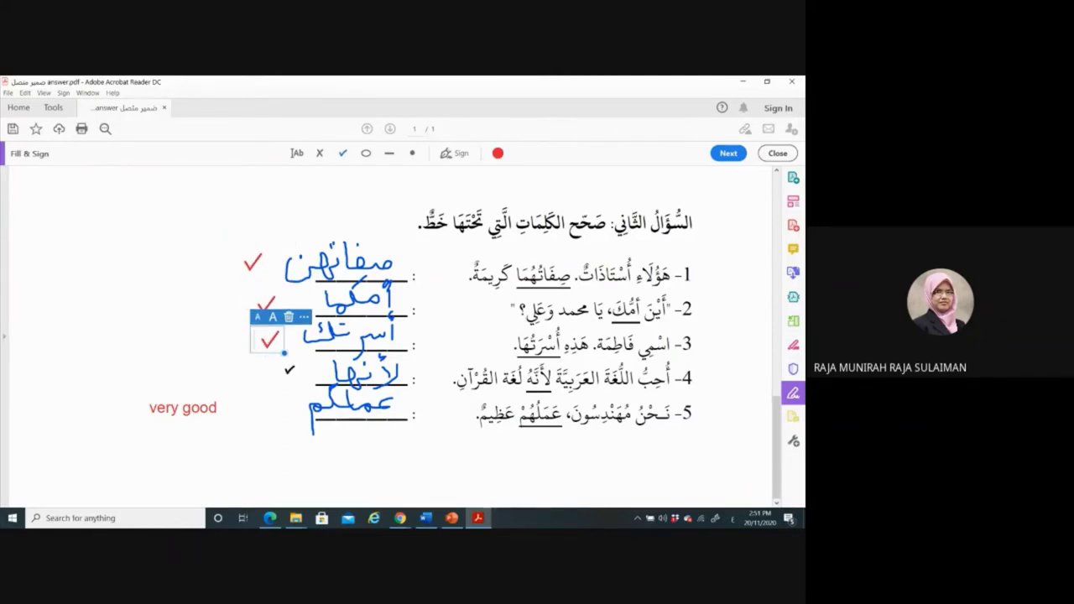
left_click(290, 370)
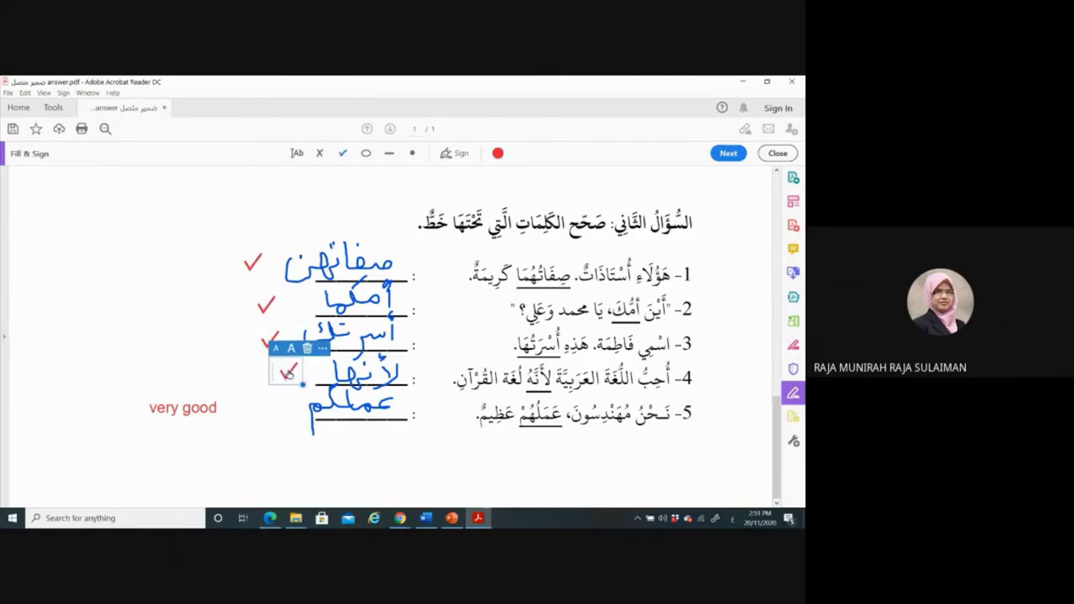
Step: Place a red cross beside answer 5 of the second question and enlarge it slightly
left_click(320, 154)
left_click(284, 408)
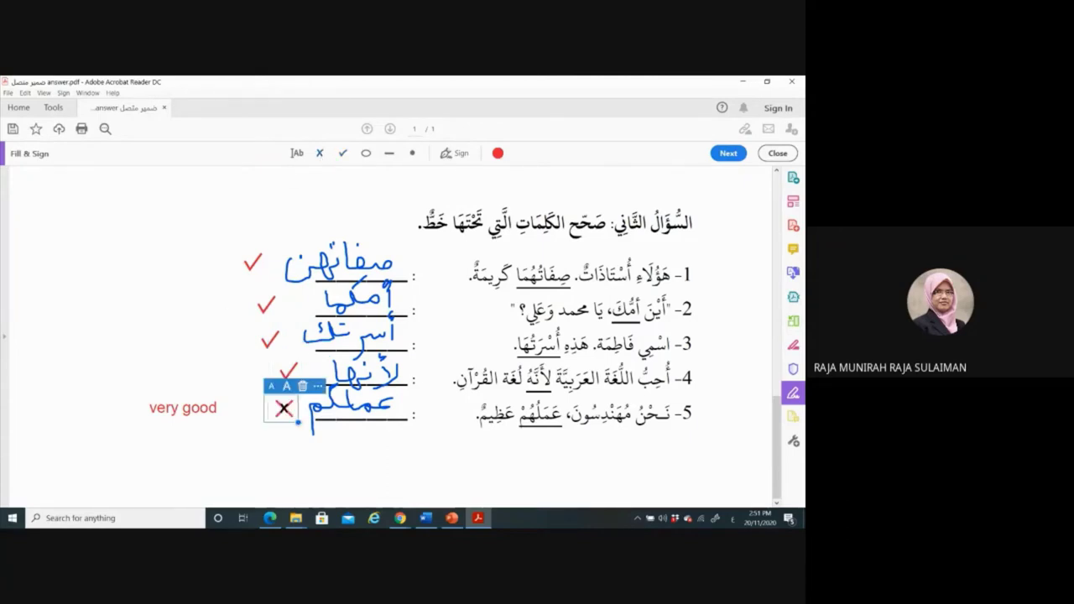
left_click_drag(299, 423, 308, 430)
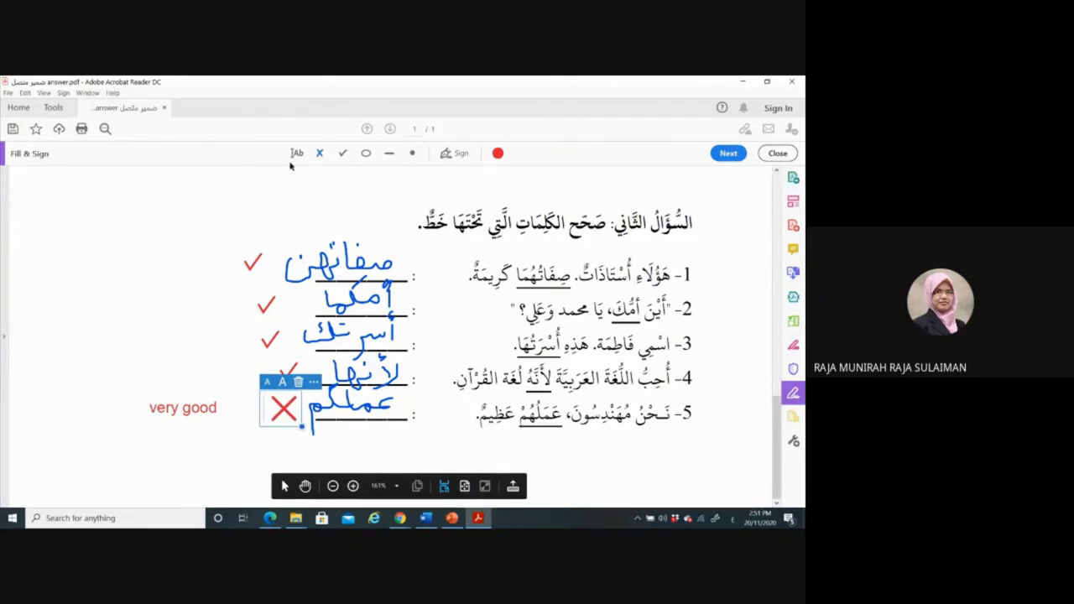
left_click(497, 154)
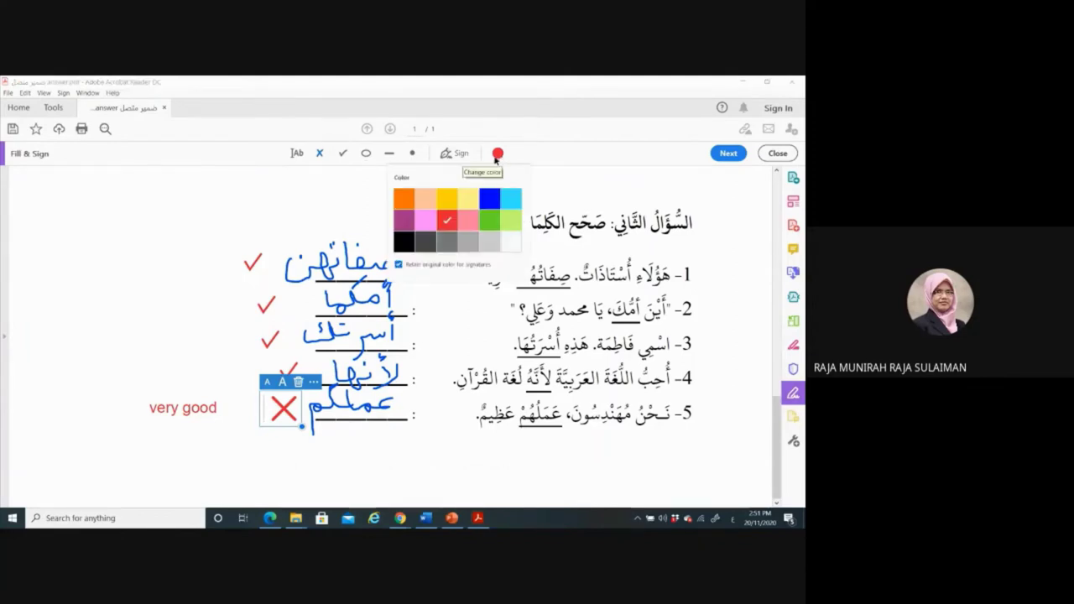
left_click(498, 154)
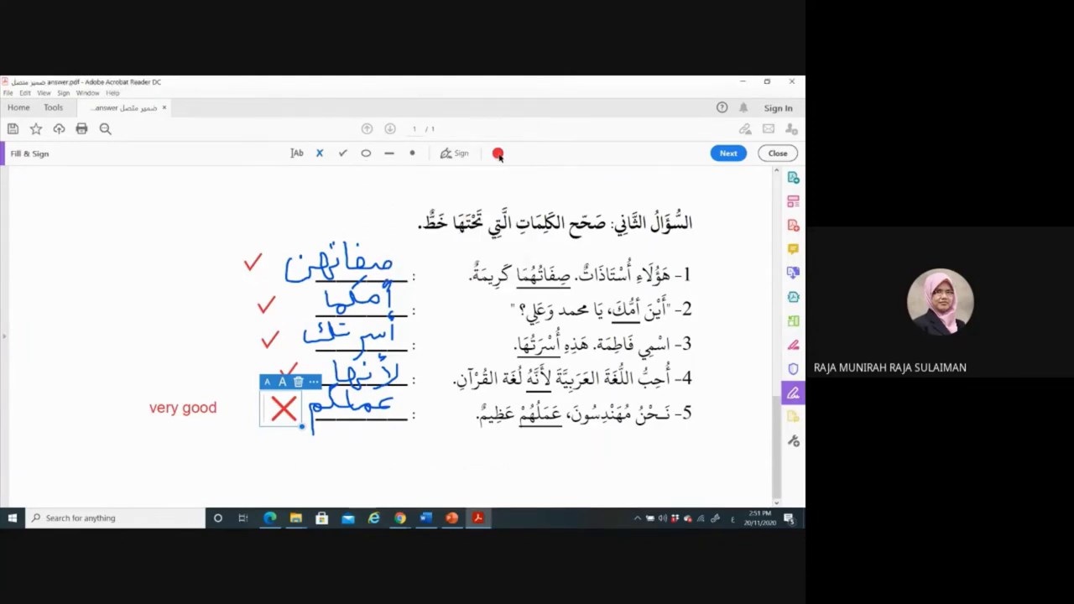
left_click(253, 266)
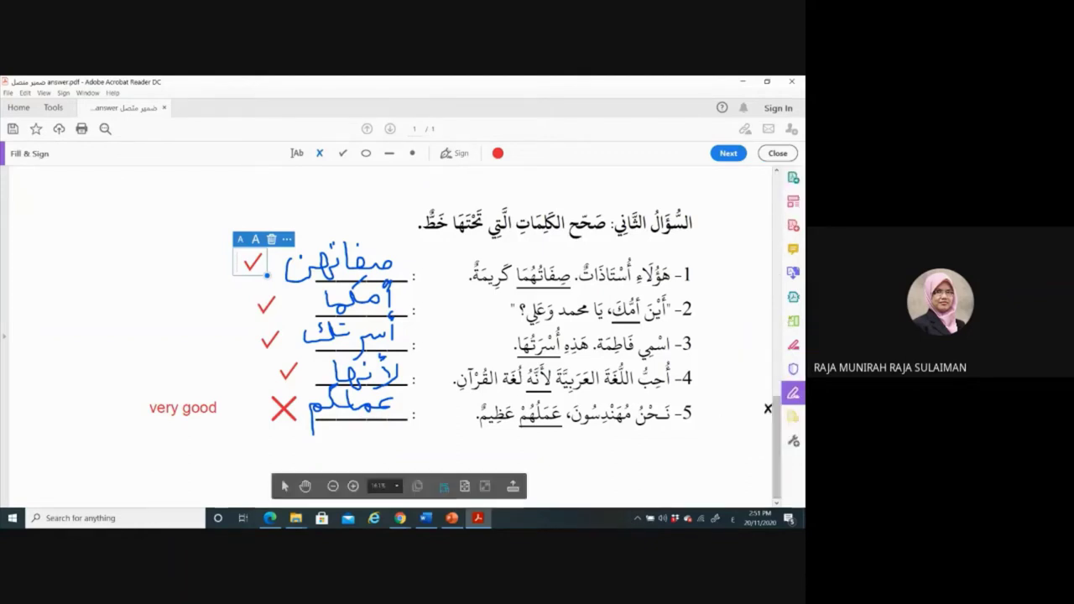
mouse_move(777, 424)
left_mouse_down()
mouse_move(783, 263)
mouse_move(790, 346)
mouse_move(793, 337)
left_mouse_up()
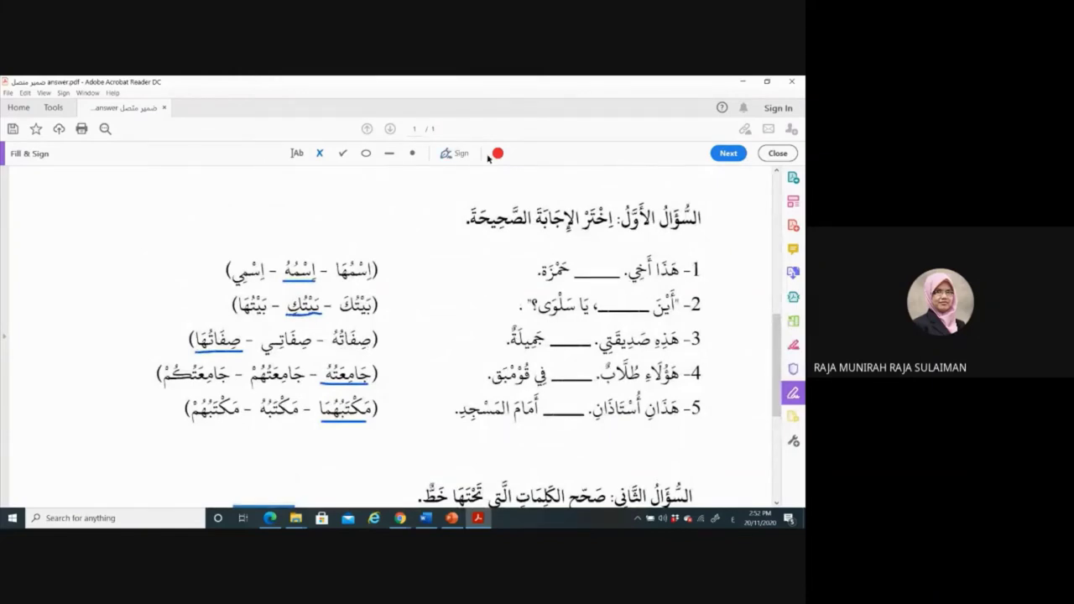
Step: Show the options for adding a signature or initials, and close Fill & Sign
left_click(461, 155)
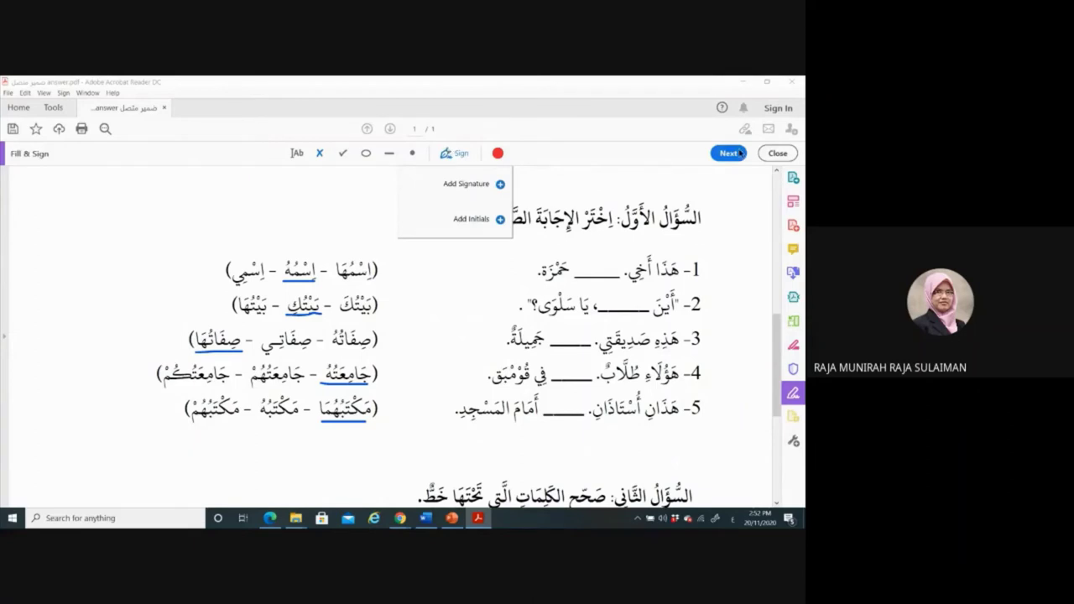
left_click(777, 154)
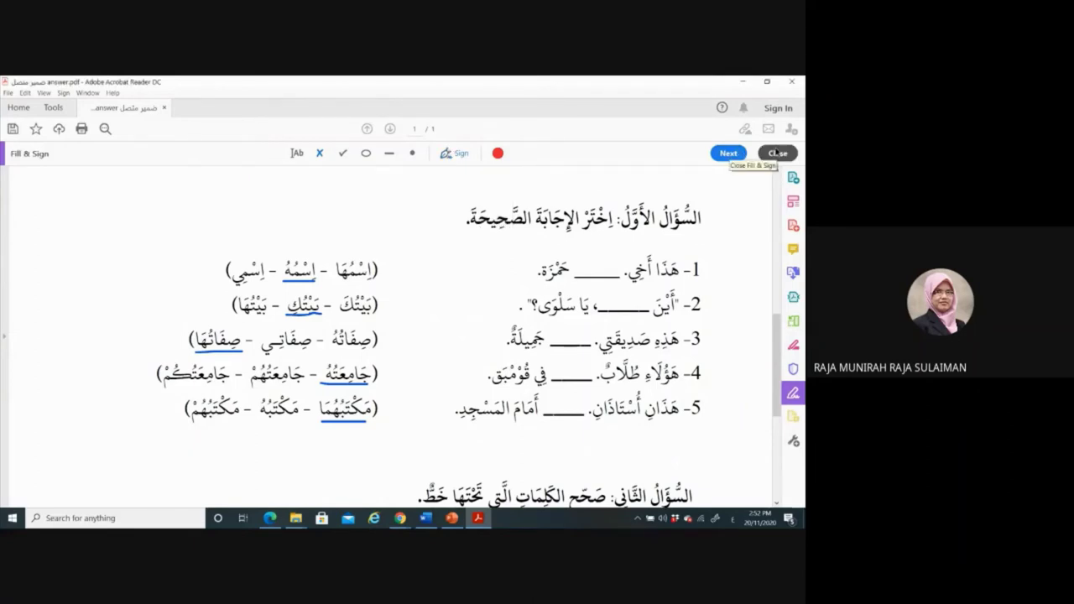
left_click(777, 154)
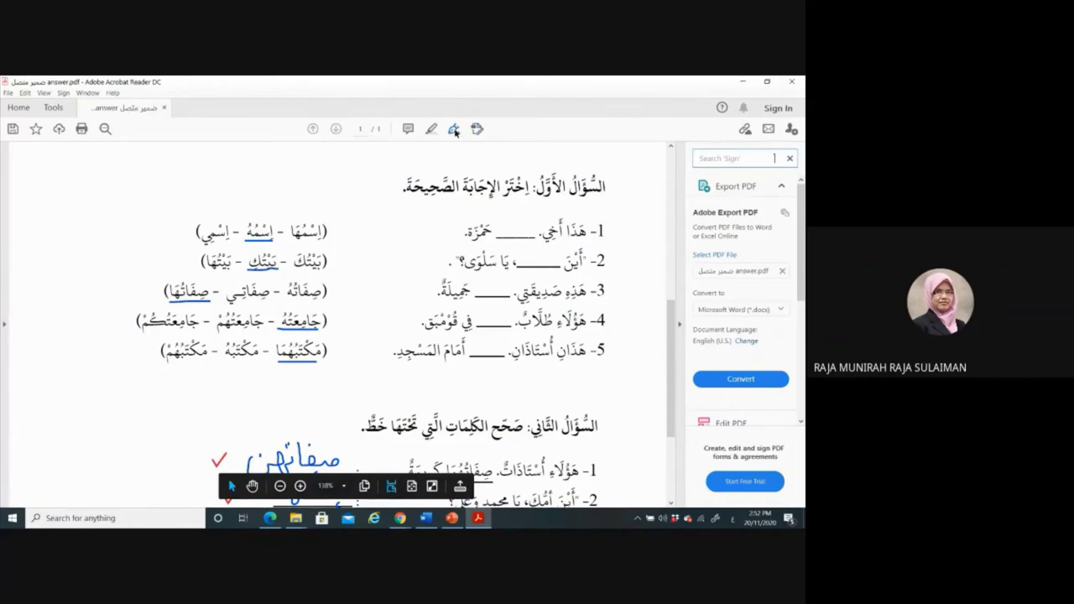
Step: Post a sticky note reading "الإجابة الصحيحة: عملنا" beside the red cross at answer 5 of the second question, and close its pop-up
left_click(408, 128)
scroll(671, 321, "down", 4)
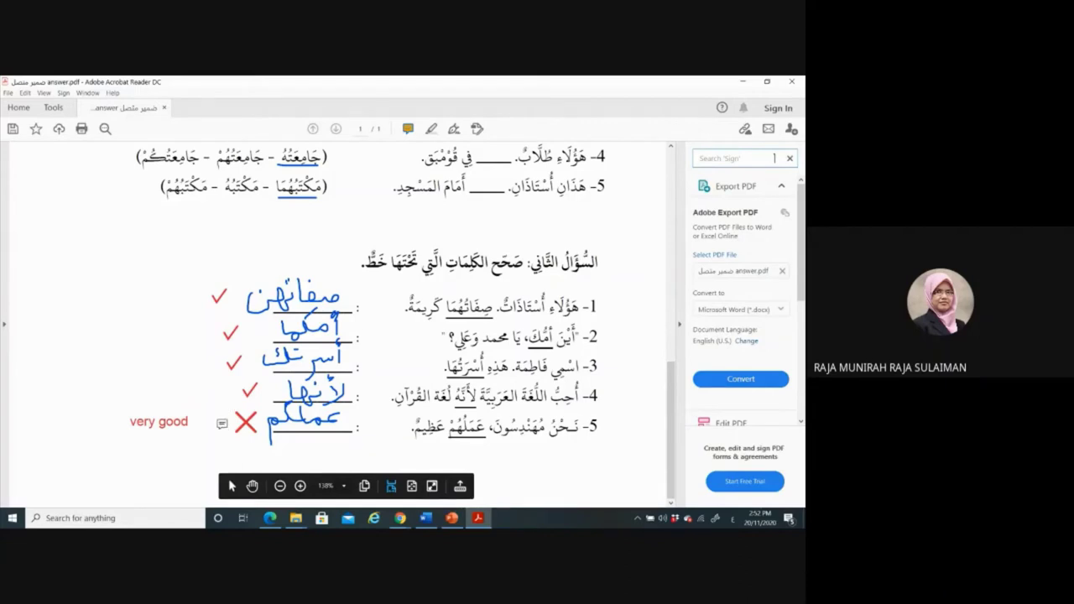
left_click(222, 424)
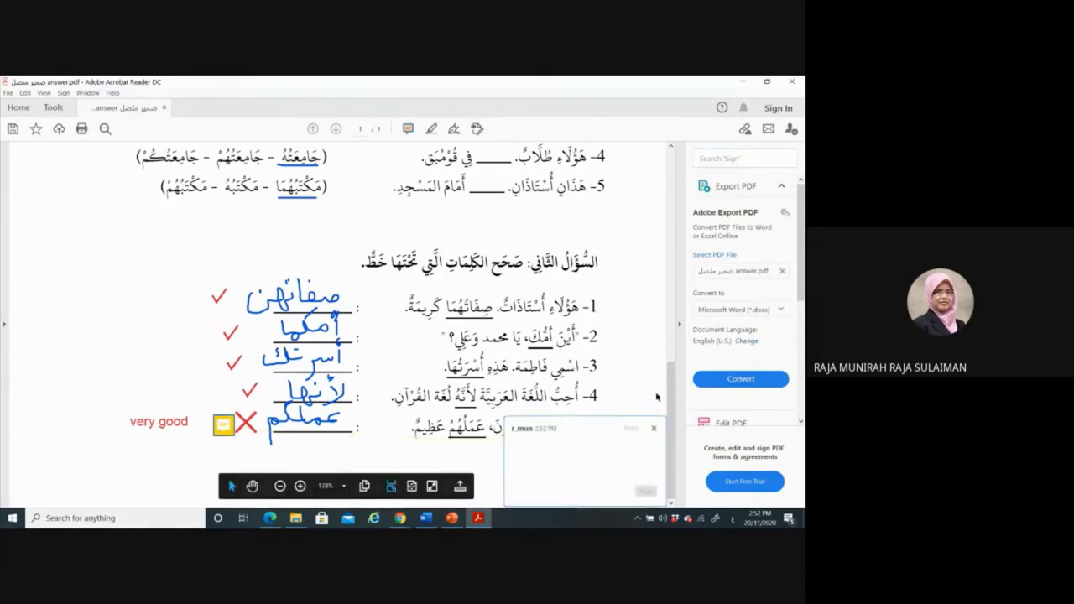
scroll(738, 335, "down", 2)
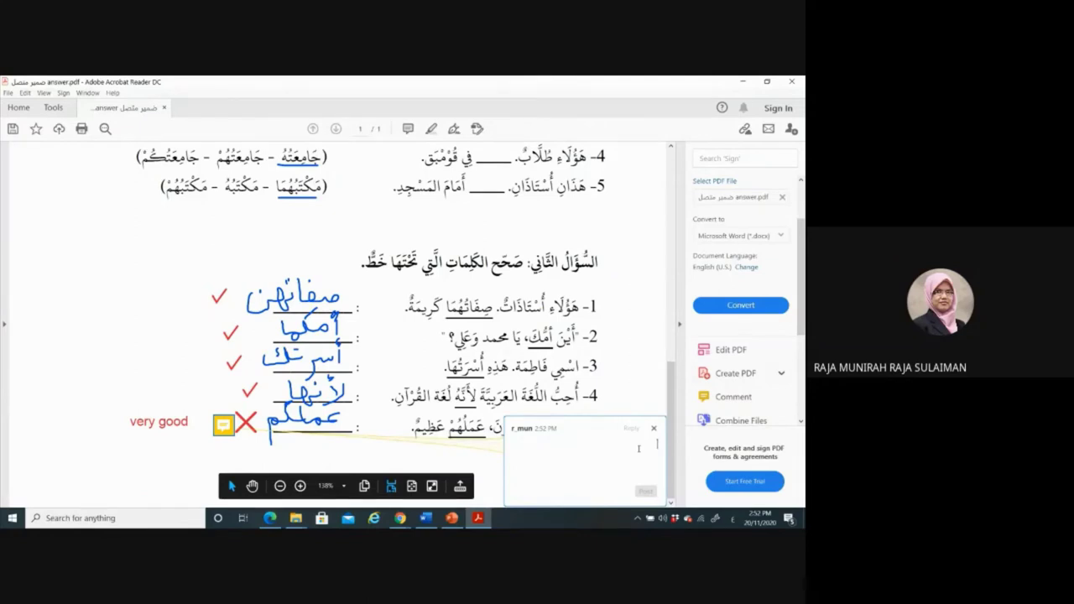
type("الإجابة")
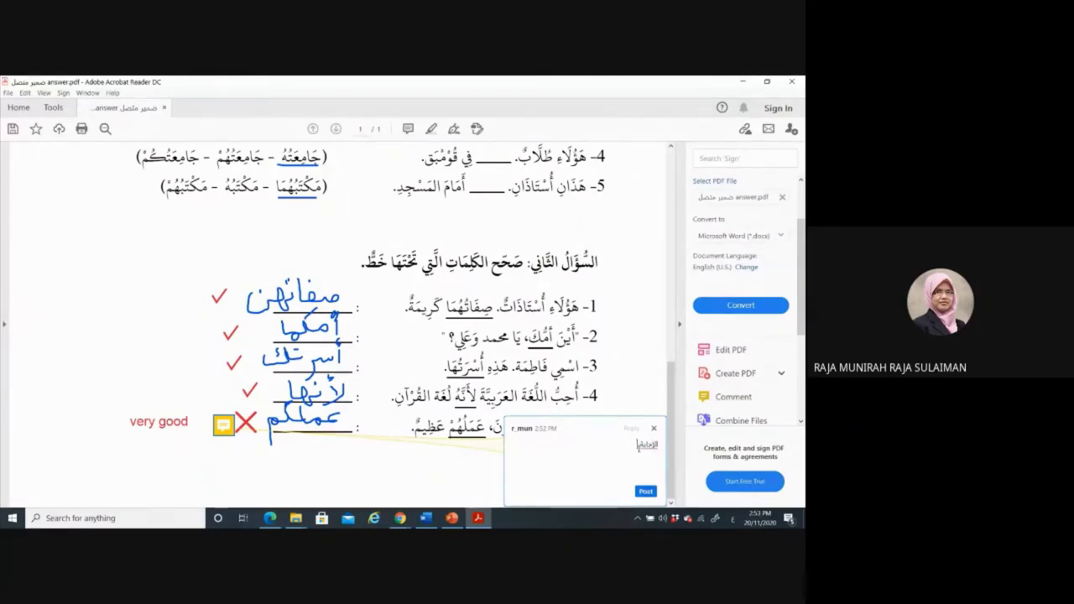
type("الصحيحة:عملهما")
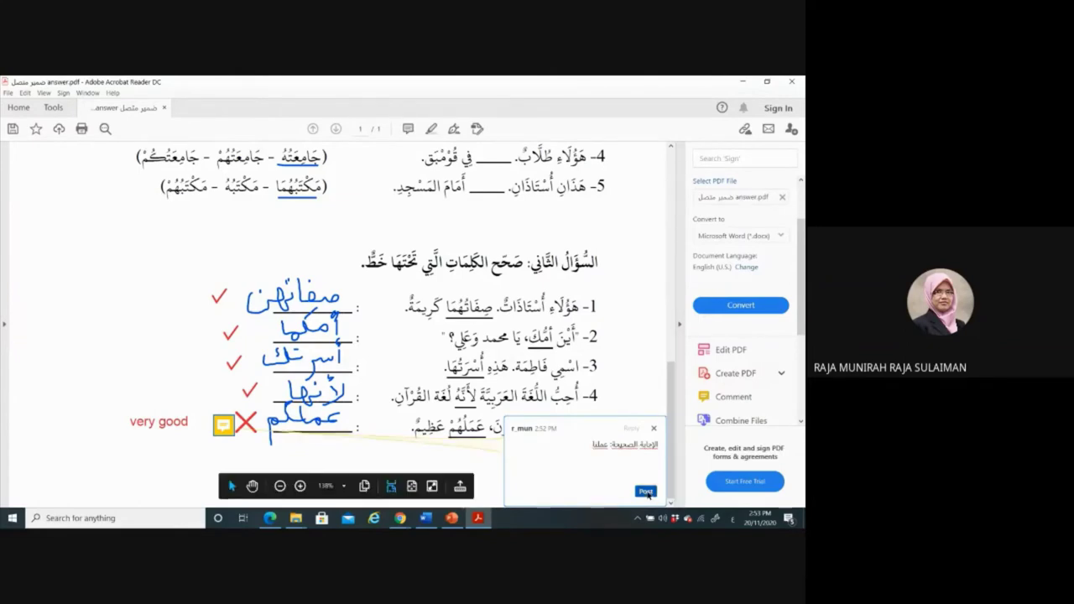
left_click(646, 492)
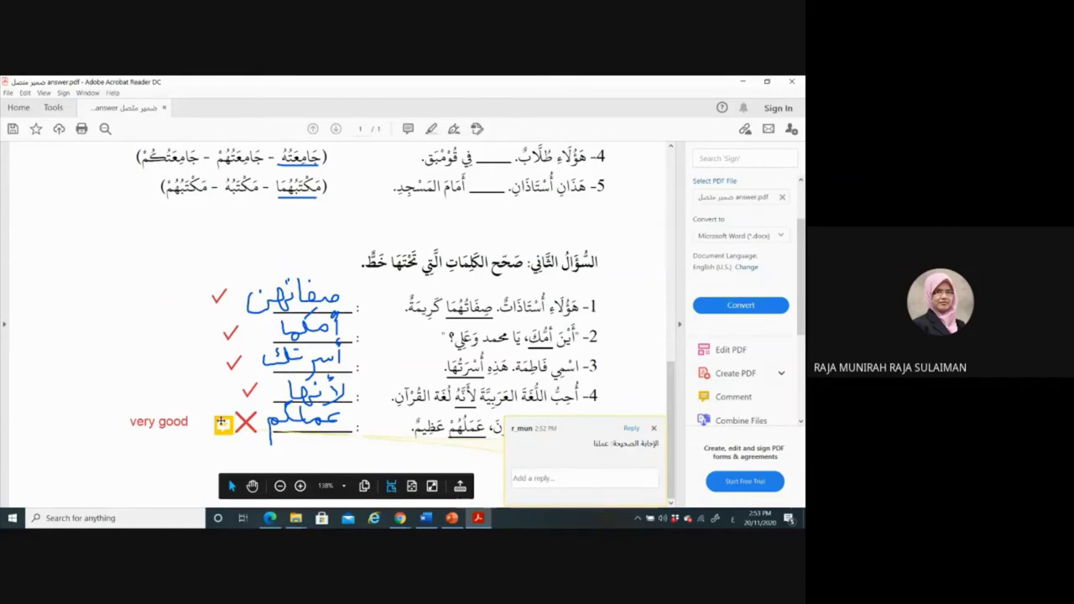
left_click(653, 430)
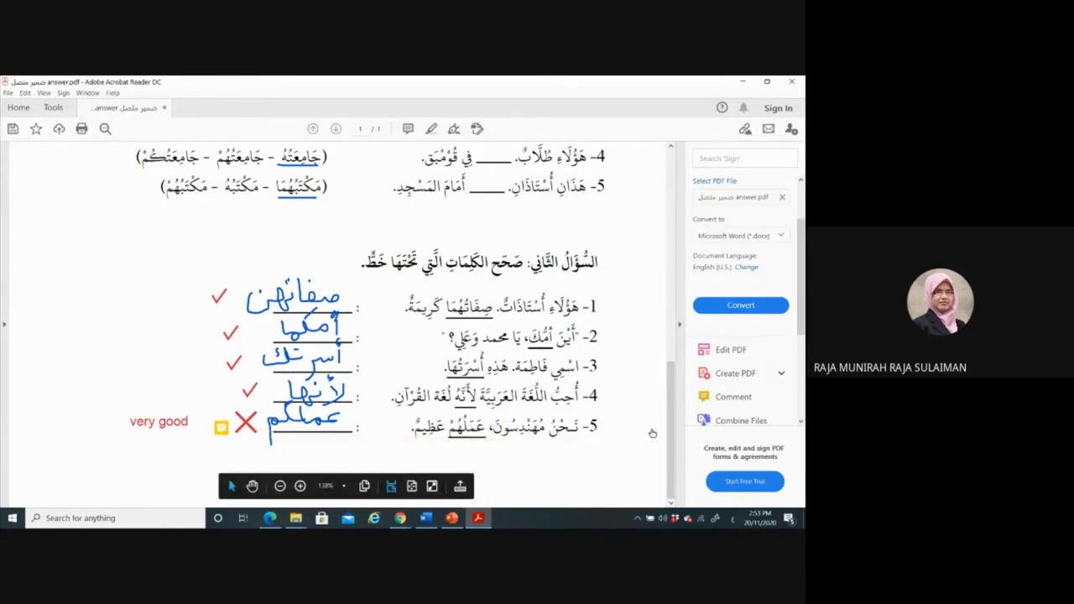
mouse_move(224, 430)
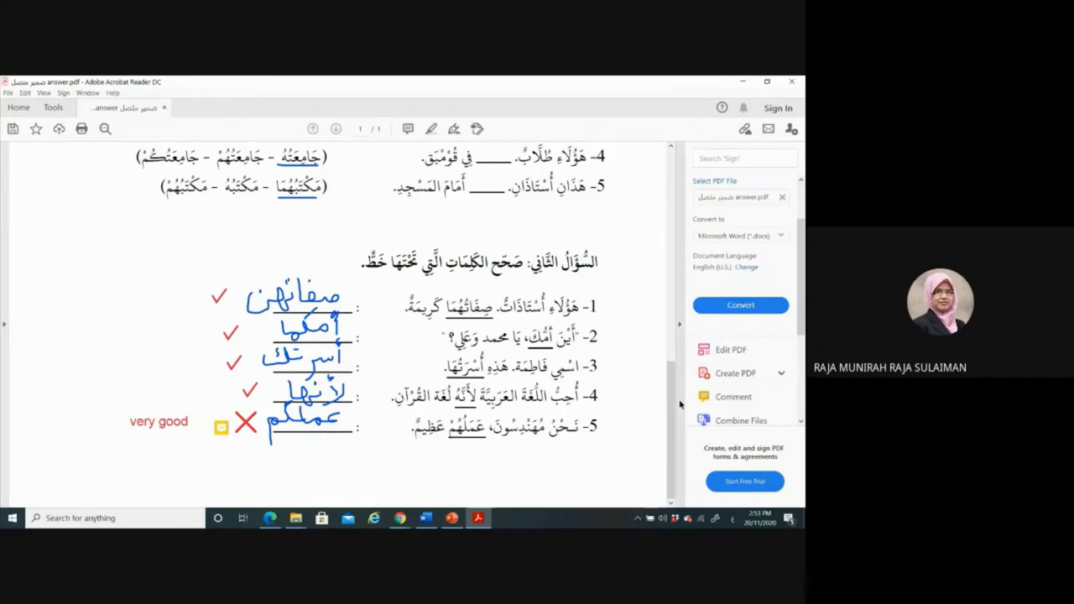
mouse_move(671, 401)
left_mouse_down()
mouse_move(670, 259)
mouse_move(671, 420)
left_mouse_up()
left_click(431, 130)
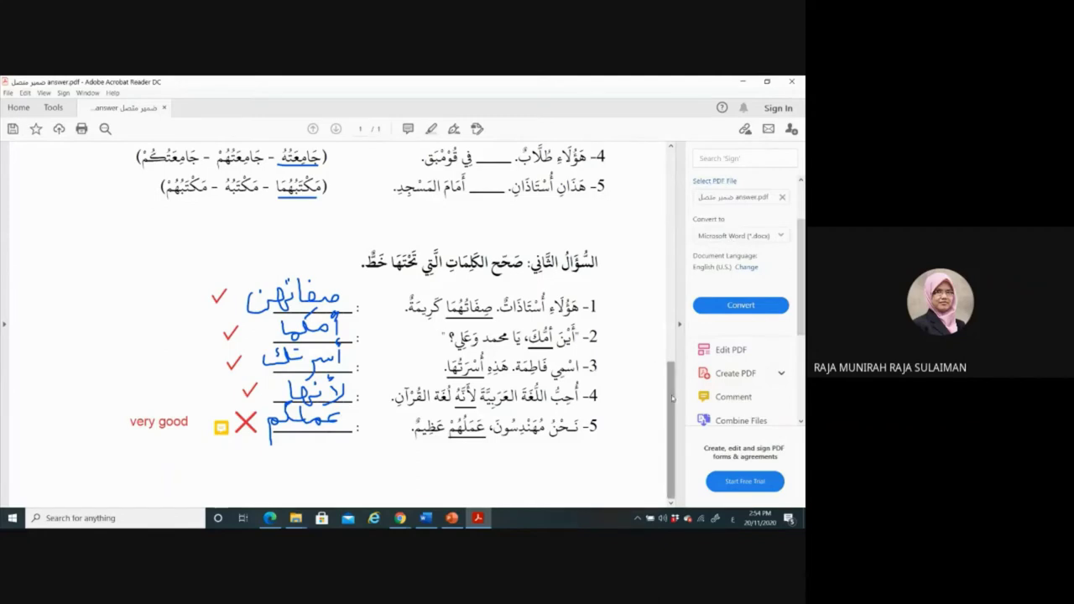
scroll(672, 398, "up", 8)
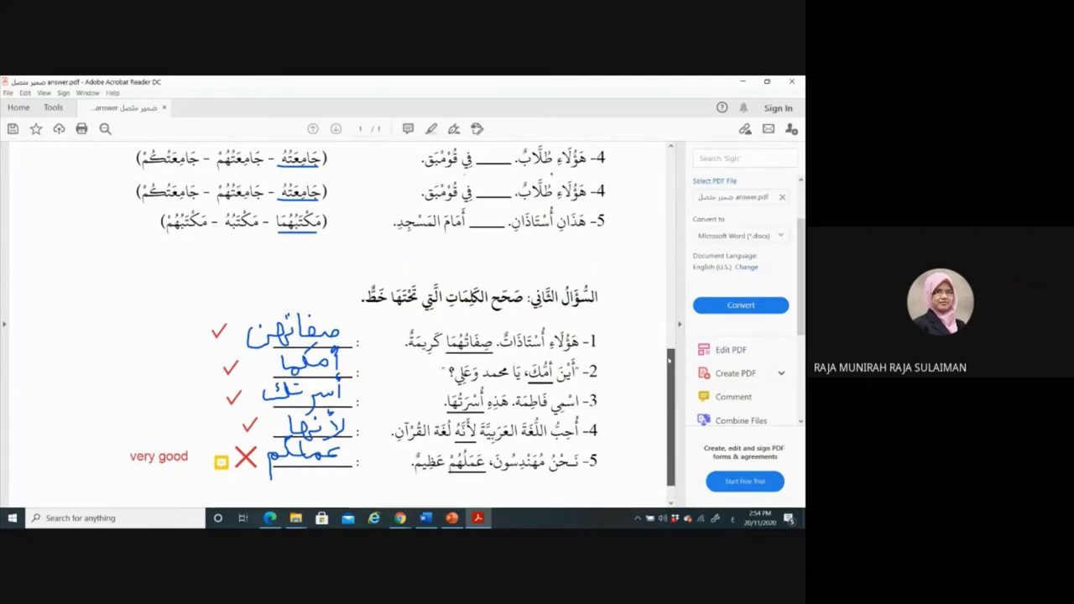
scroll(670, 325, "down", 10)
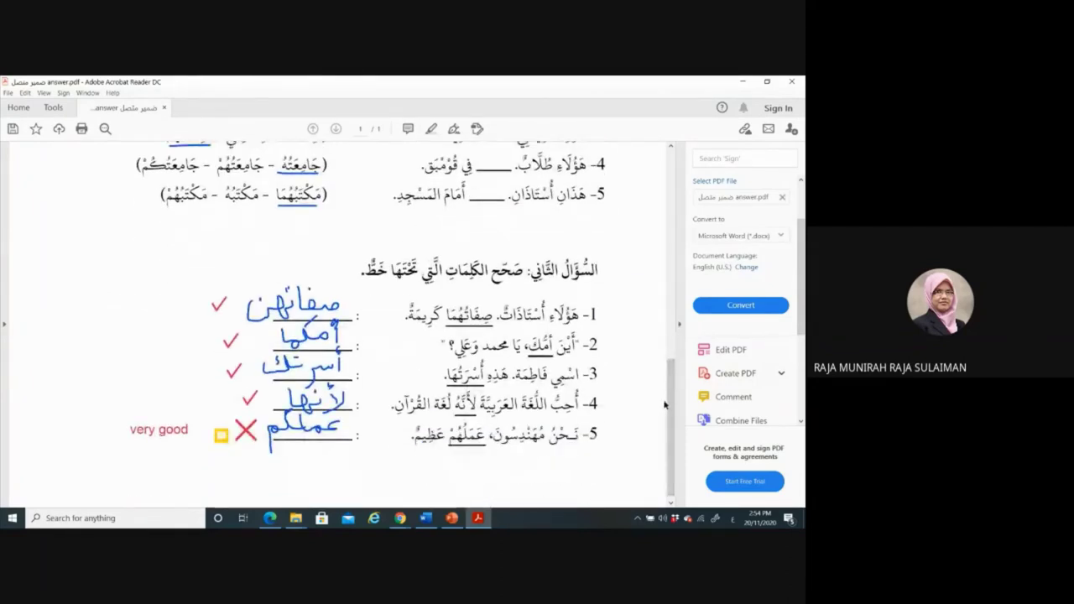
left_click_drag(671, 401, 672, 185)
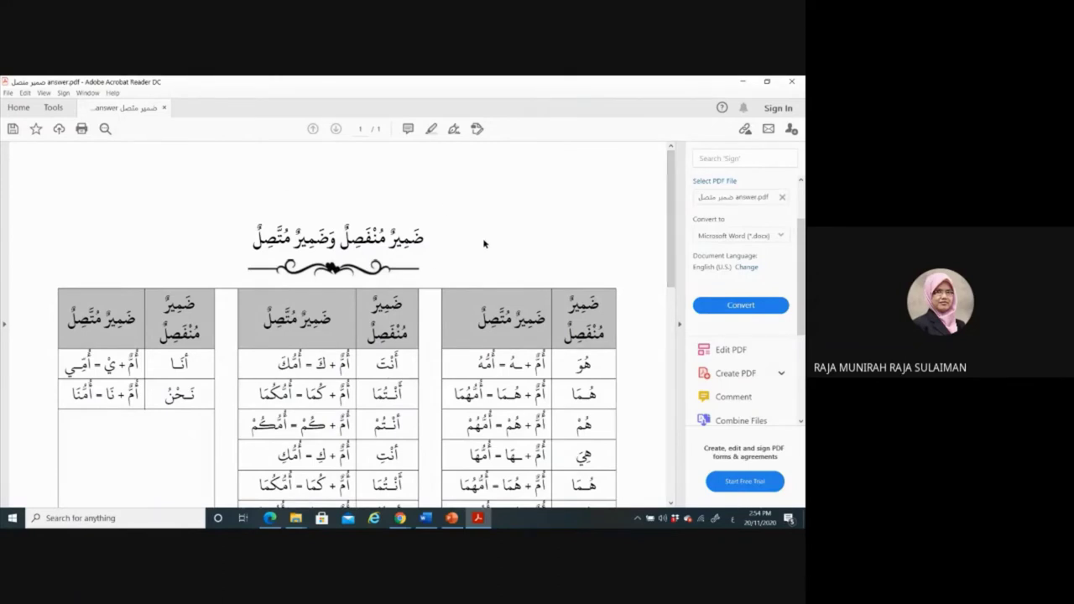
Step: Show the Save As locations available for the marked answer sheet, and dismiss the dialog without saving
left_click(13, 130)
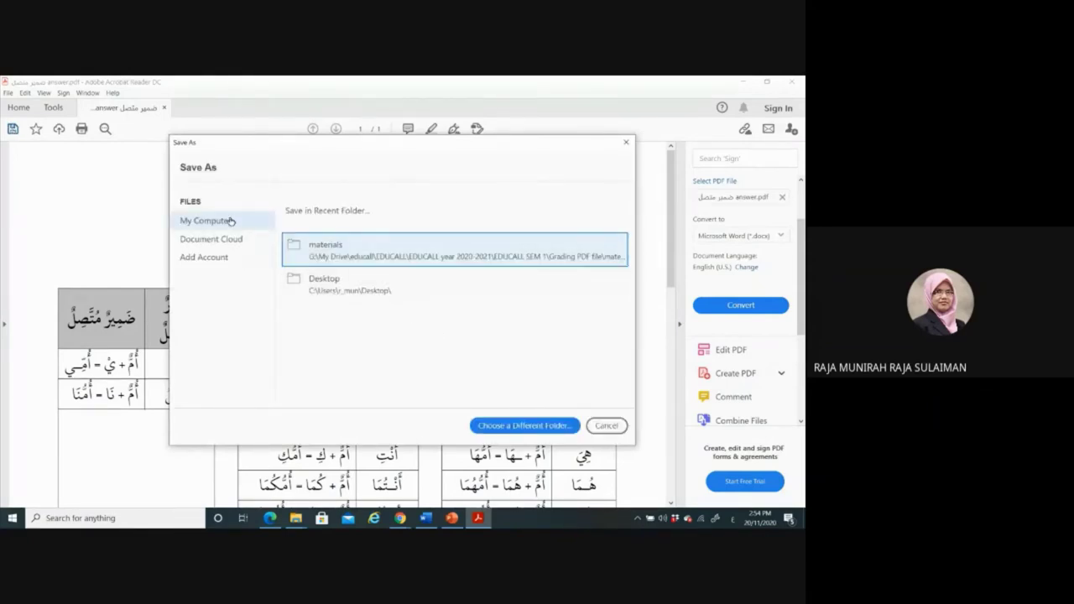
left_click(630, 145)
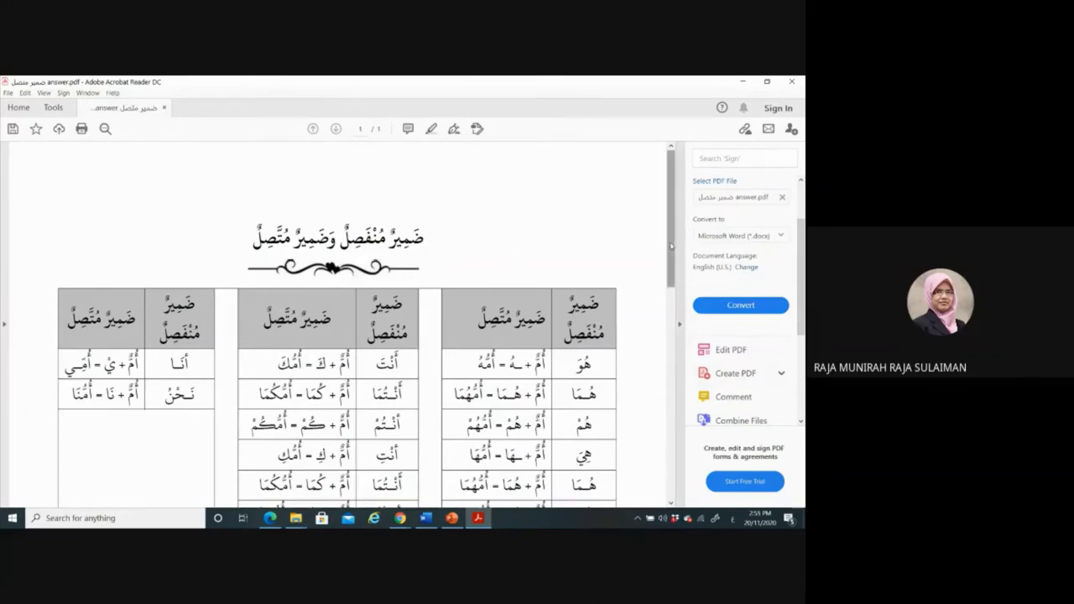
mouse_move(672, 245)
left_mouse_down()
mouse_move(680, 435)
mouse_move(675, 232)
left_mouse_up()
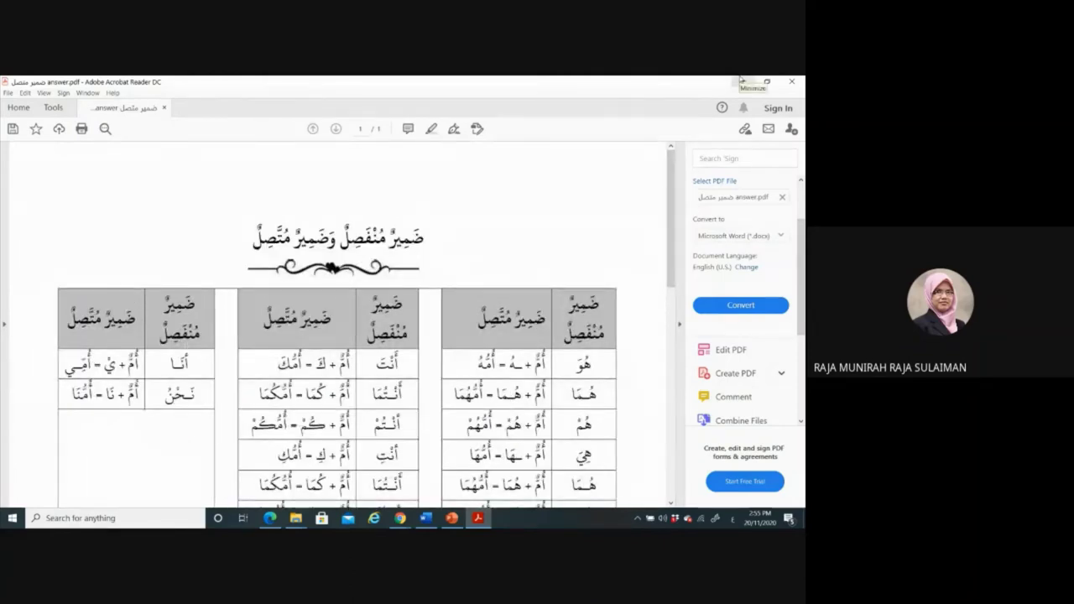
Step: Close the answer sheet without saving its changes, and minimize the materials folder window
left_click(792, 81)
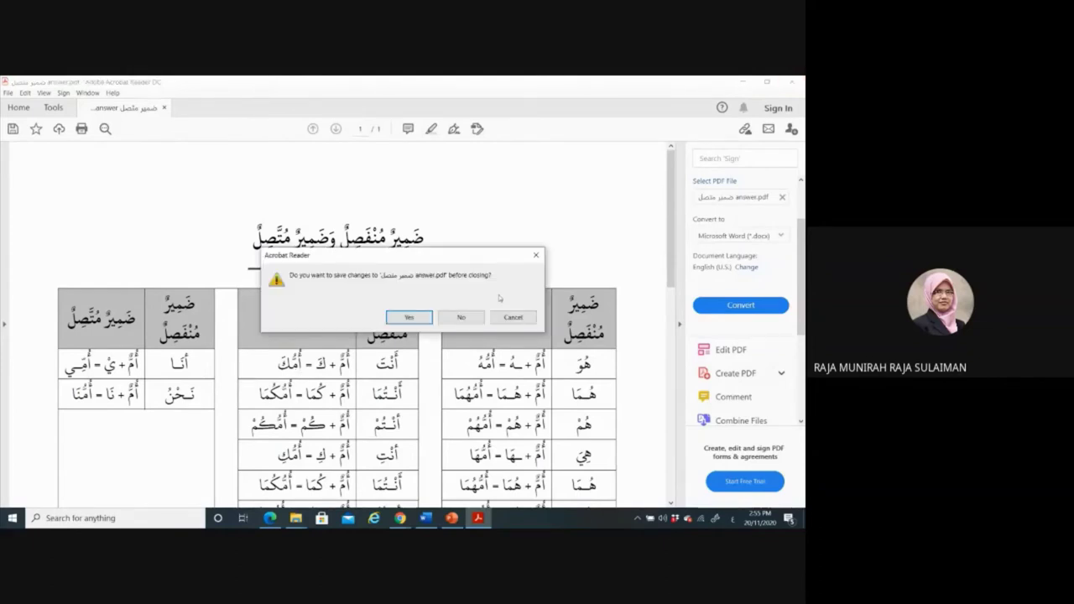
left_click(461, 318)
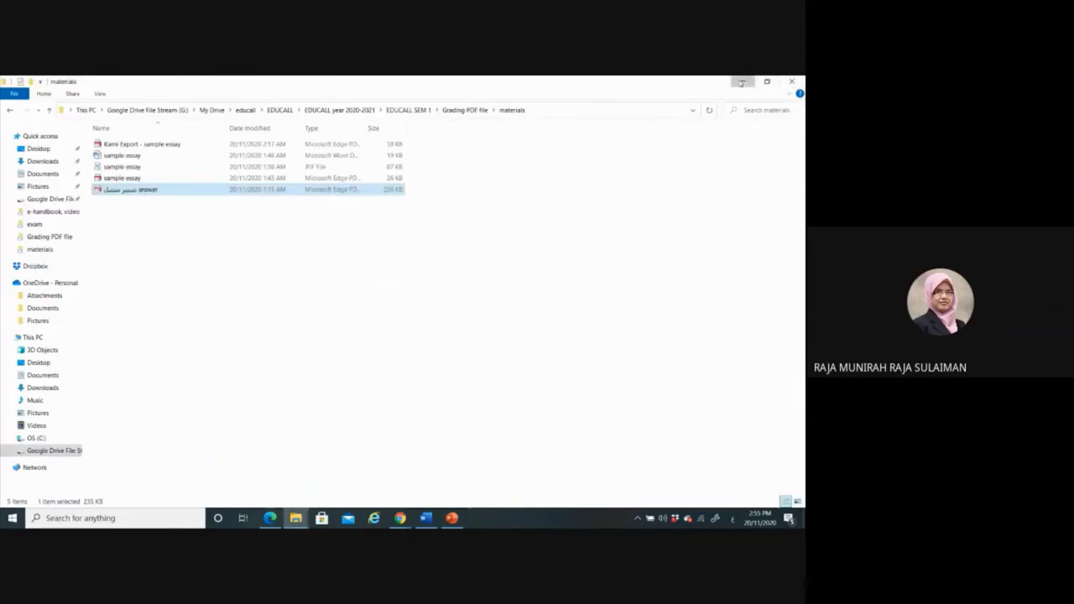
left_click(751, 82)
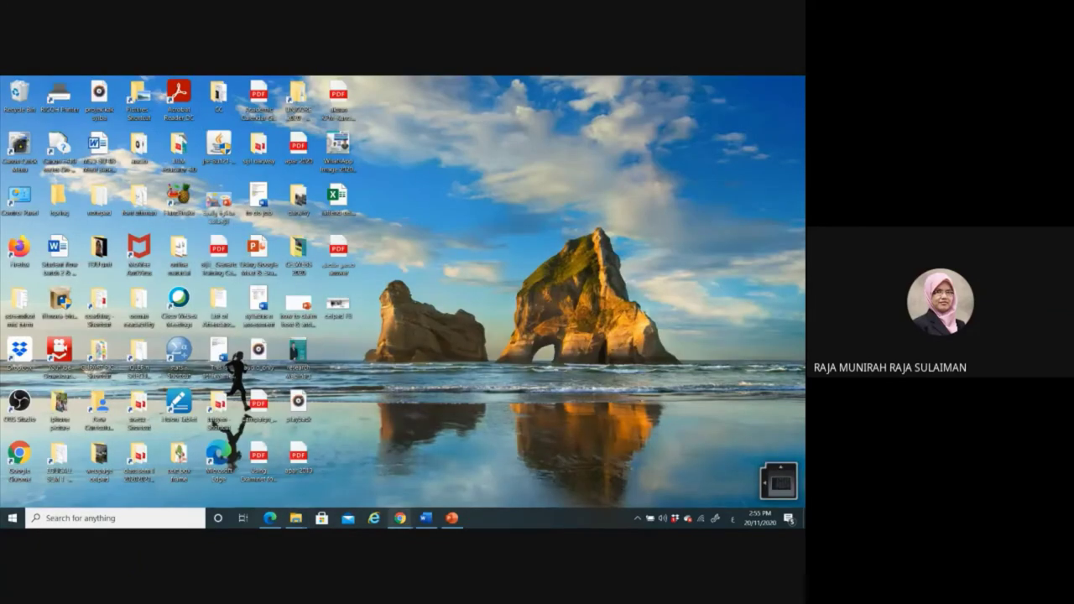
Step: Switch to the Google Meet call, read the participants' chat messages, and minimize the browser window
mouse_move(400, 518)
left_click(358, 492)
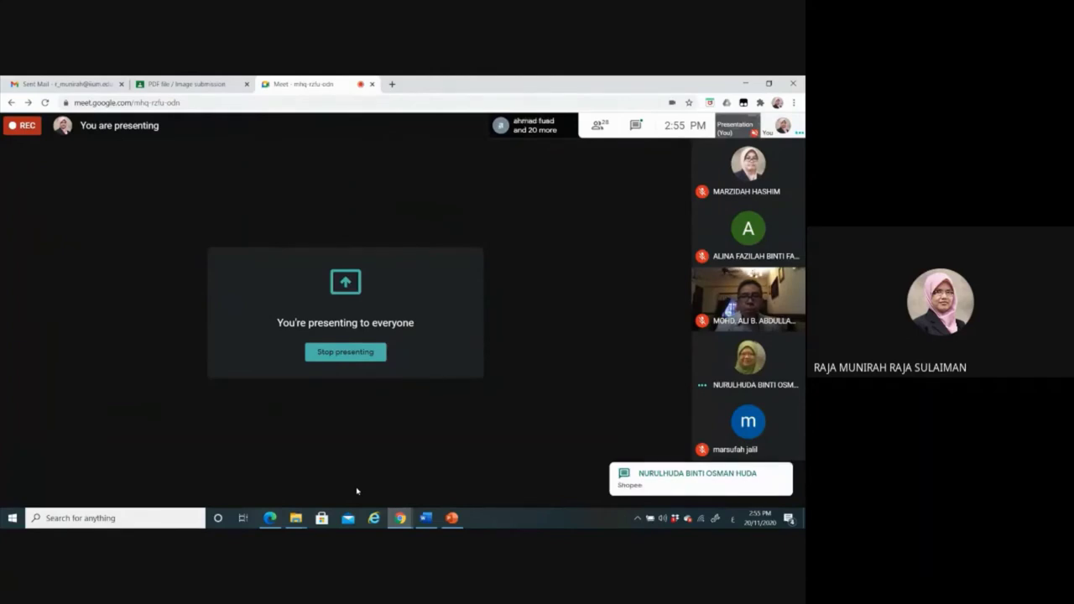
left_click(635, 125)
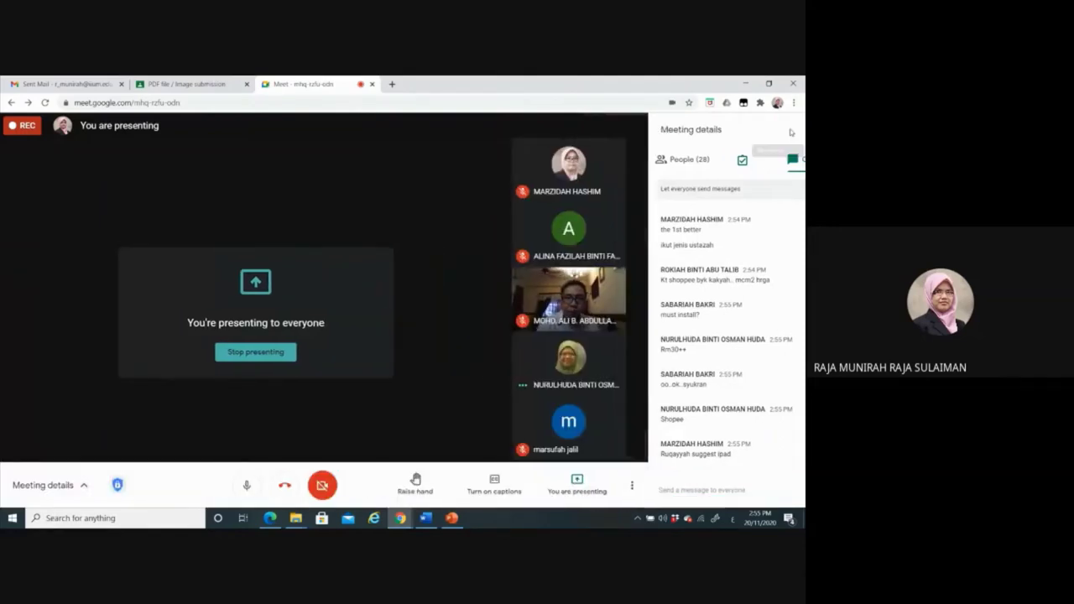
left_click(790, 133)
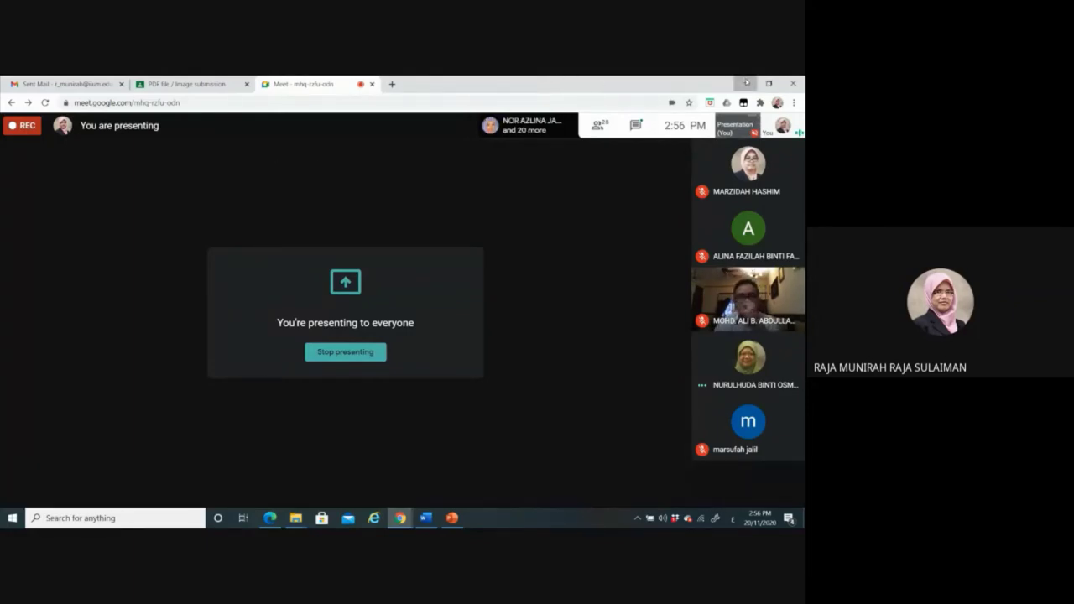
left_click(747, 82)
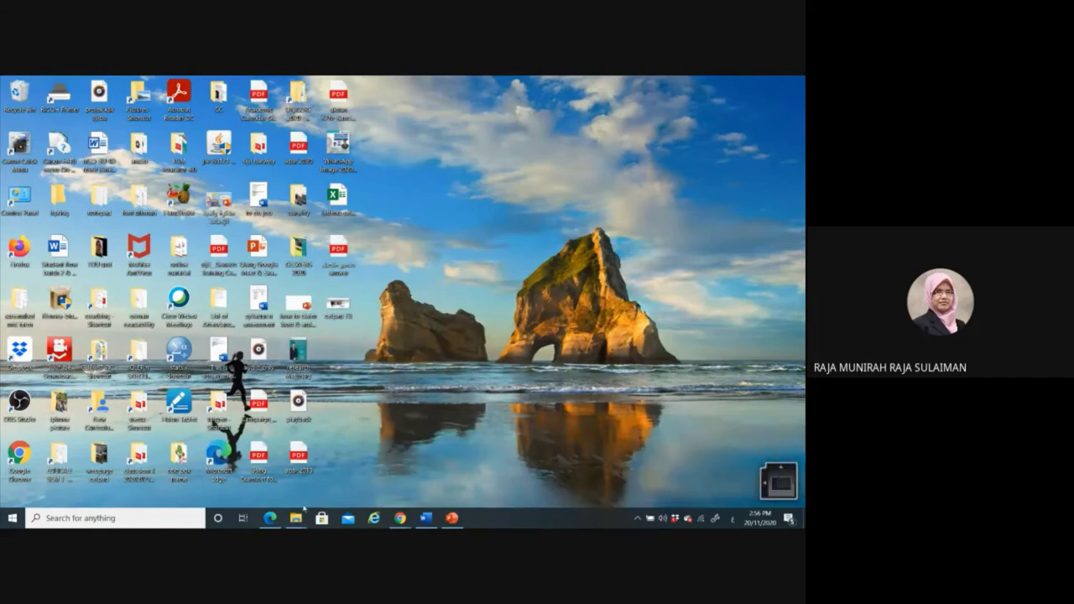
Step: Open "ضمير متصل answer.pdf" from the materials folder in Google Chrome
mouse_move(298, 515)
left_click(357, 481)
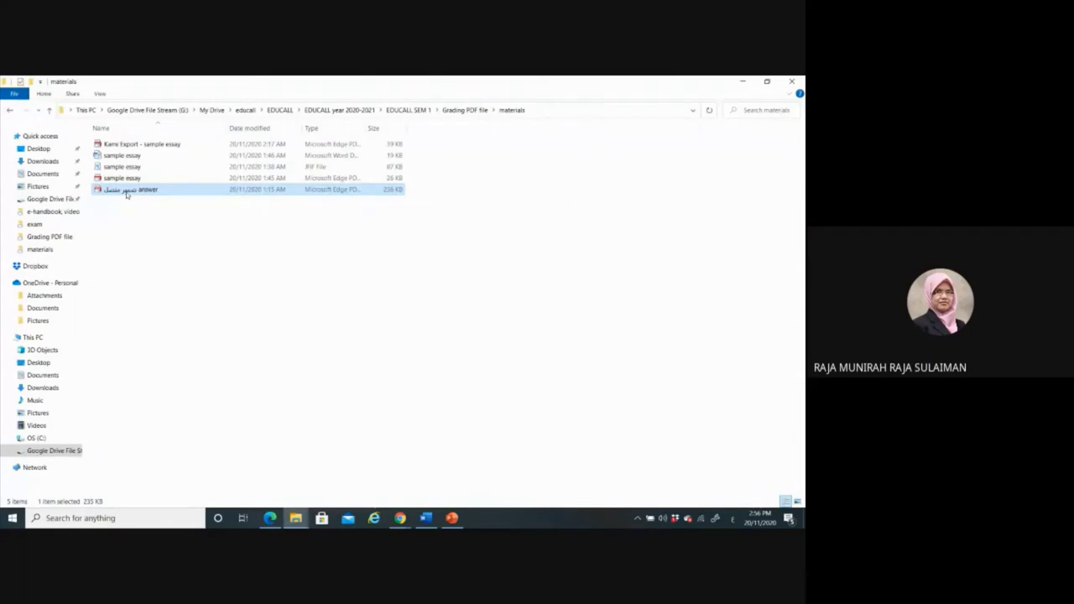
right_click(127, 192)
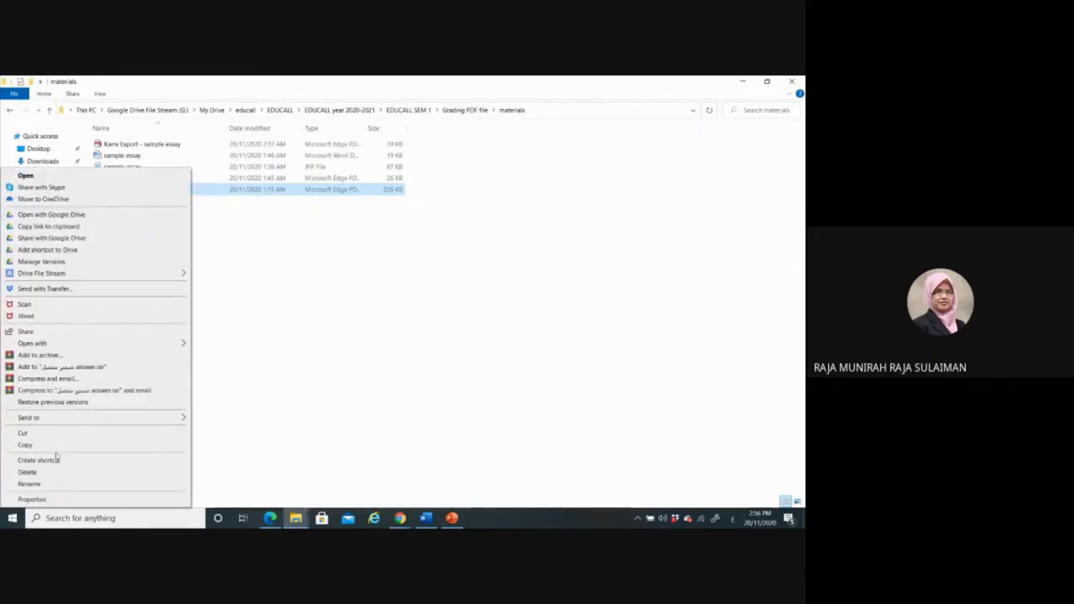
mouse_move(154, 343)
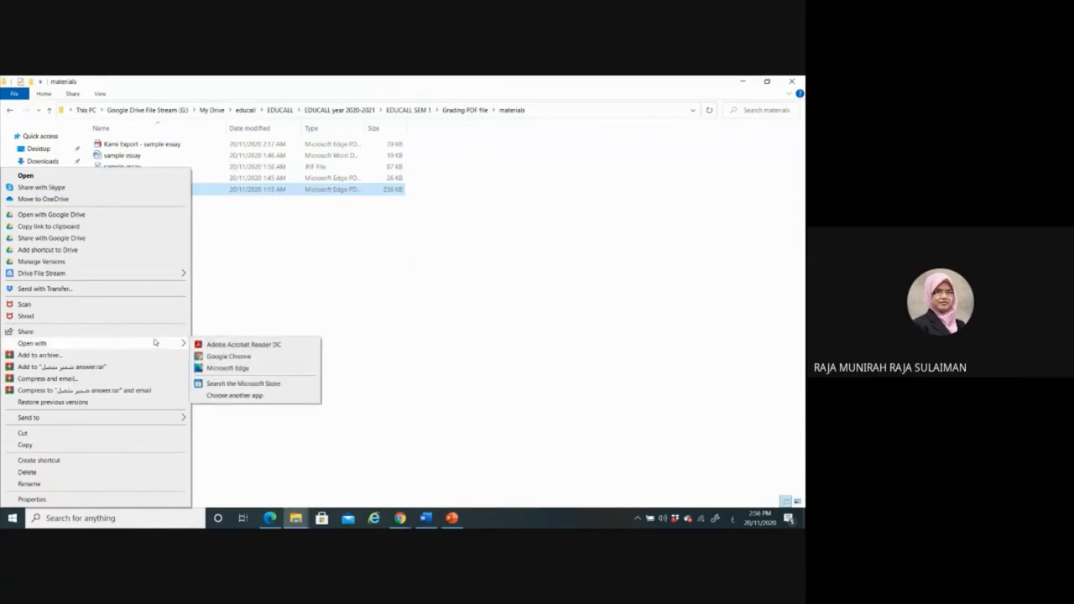
left_click(229, 357)
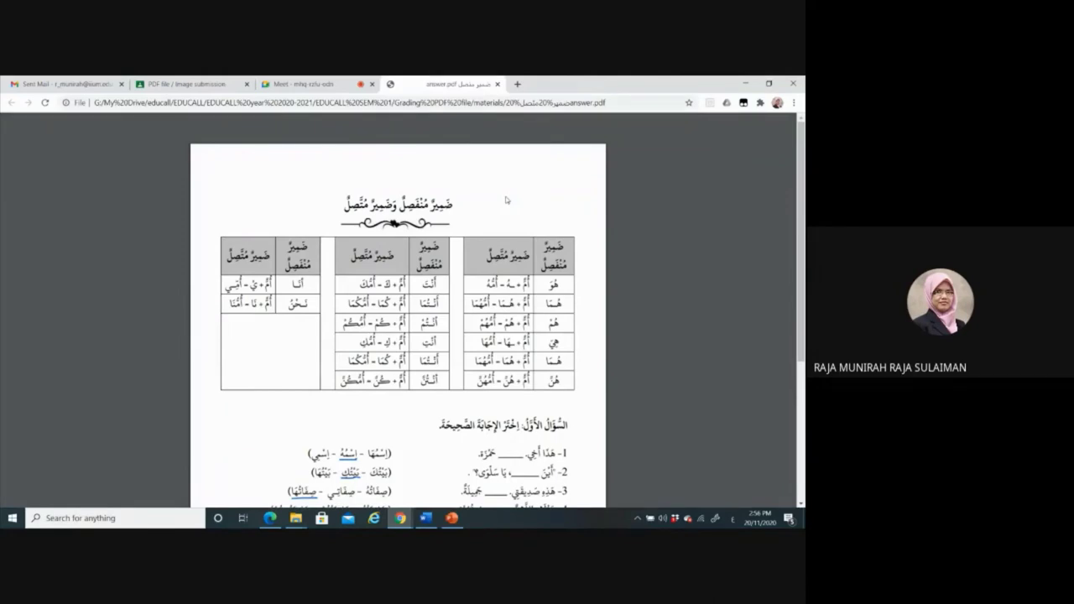
Step: Launch the Kami extension and look through its file-opening options and recent files
mouse_move(563, 139)
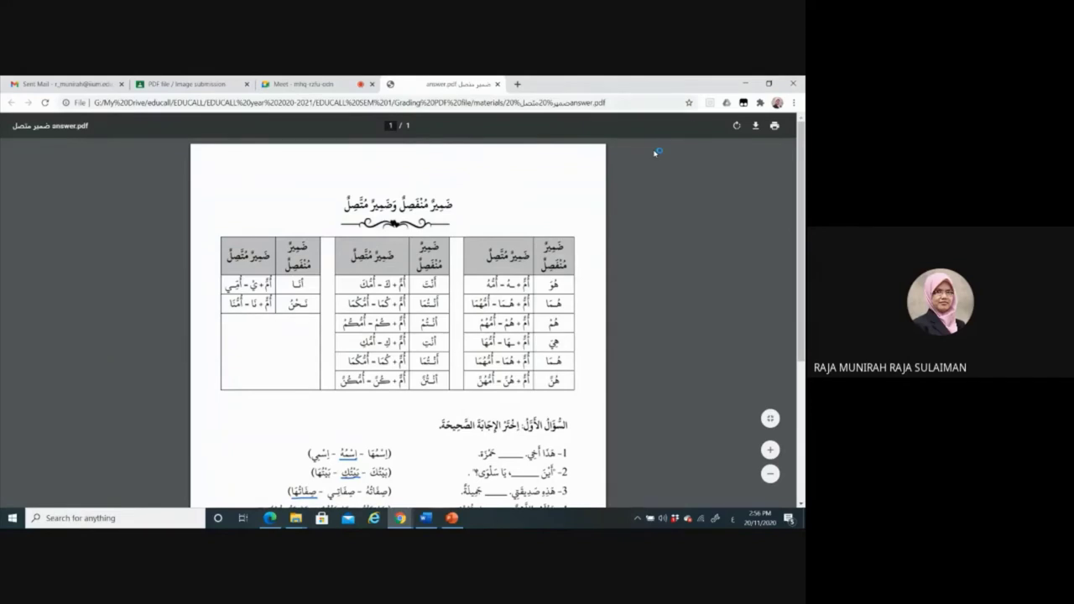
left_click(762, 103)
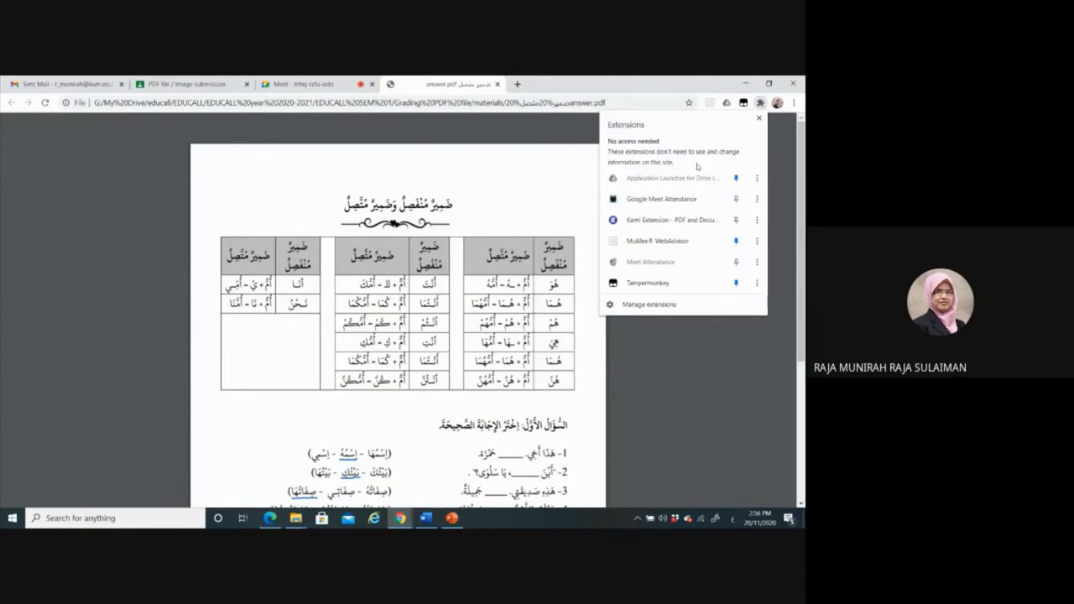
left_click(645, 220)
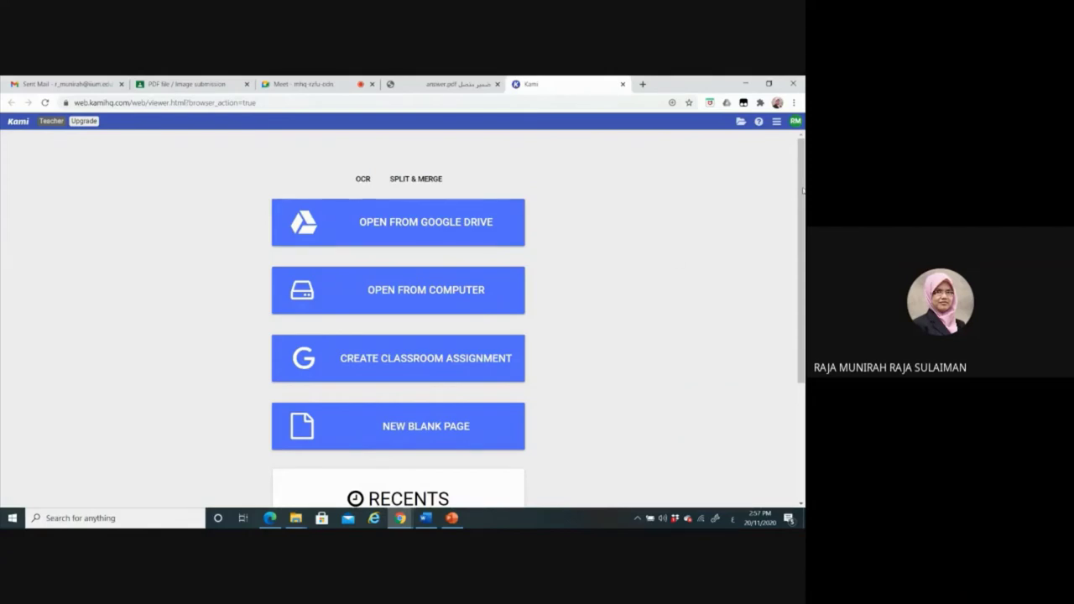
scroll(803, 191, "down", 3)
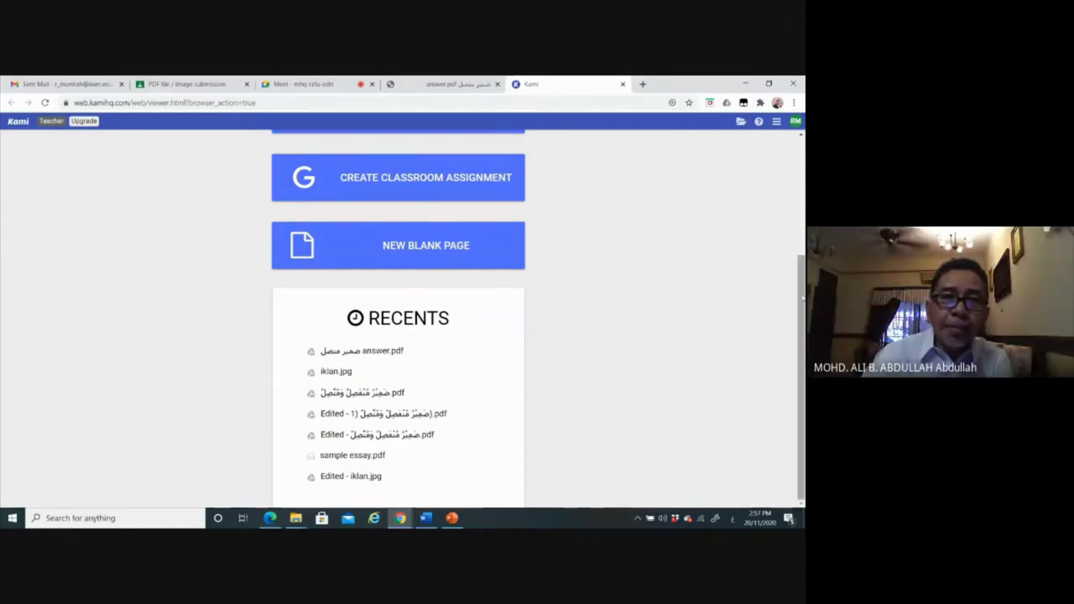
scroll(803, 298, "up", 2)
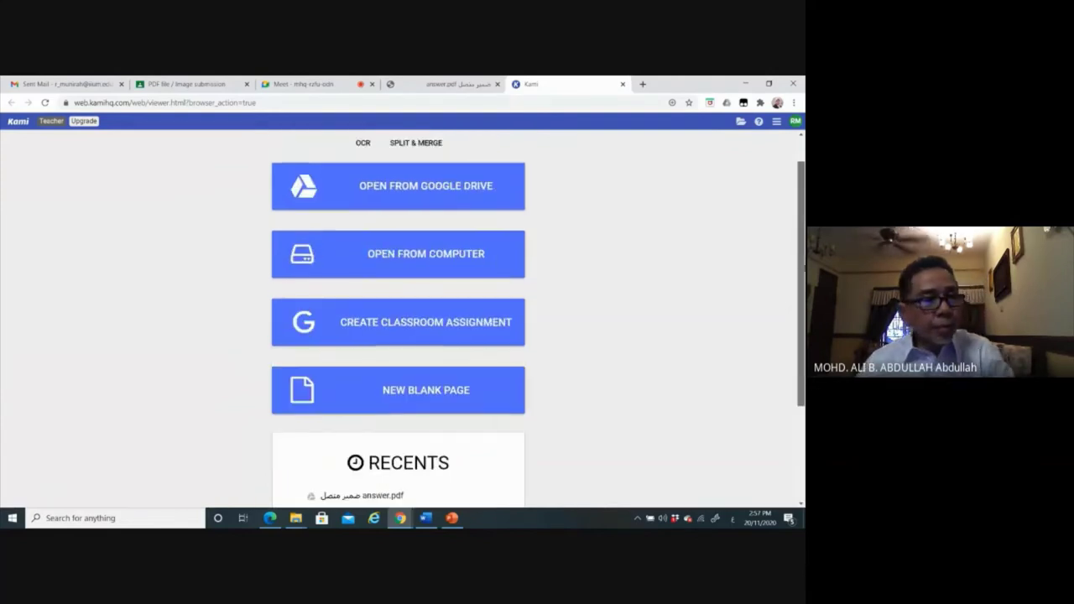
scroll(399, 319, "up", 1)
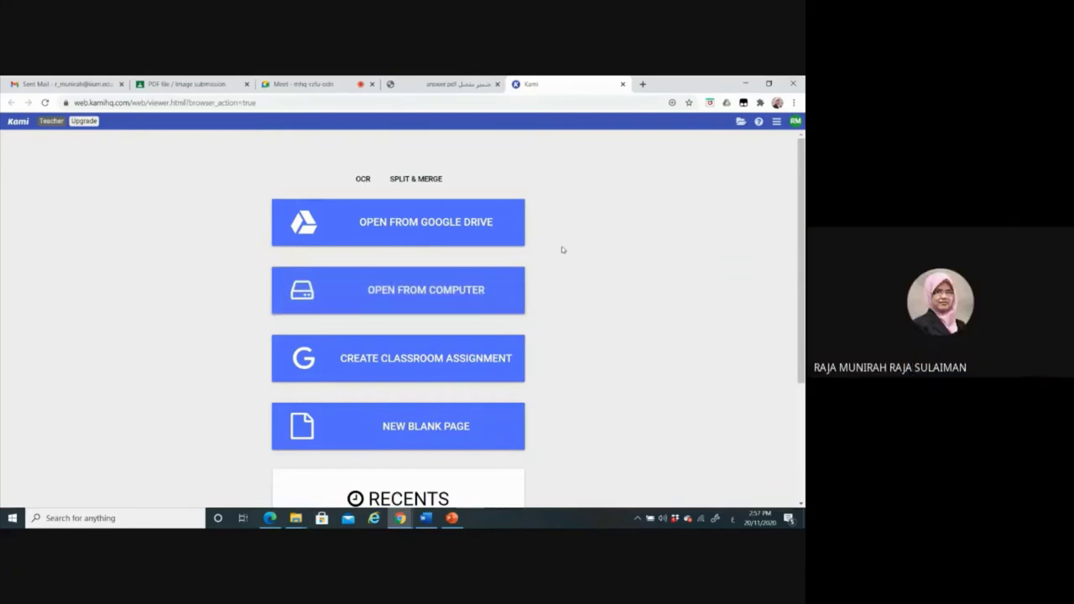
Step: Open "sample essay.pdf" in Kami from the computer's EDUCALL SEM 1 > Grading PDF file > materials folder
left_click(438, 289)
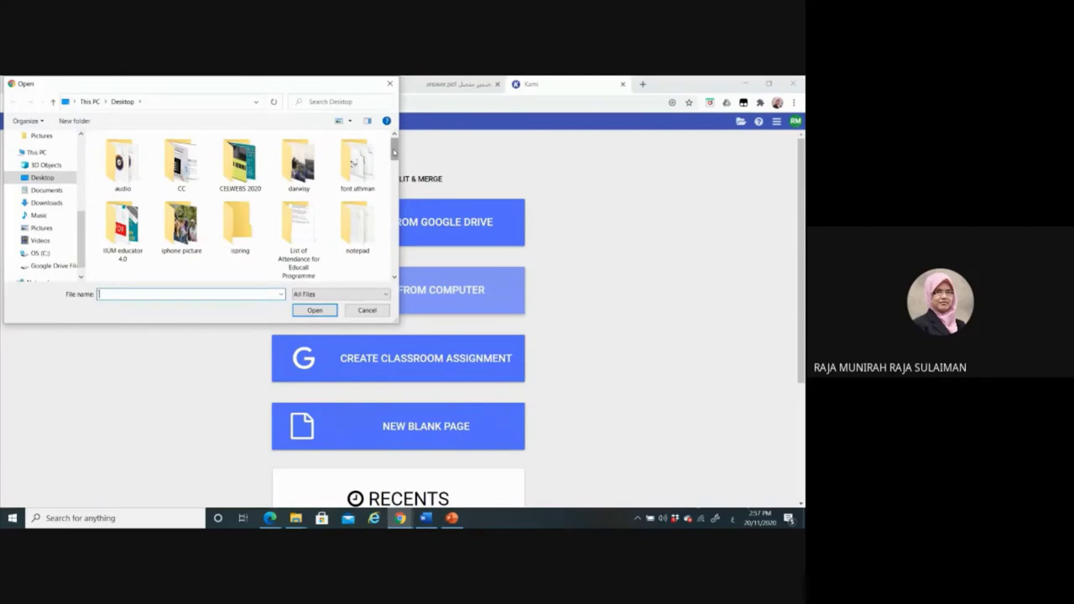
scroll(394, 149, "down", 3)
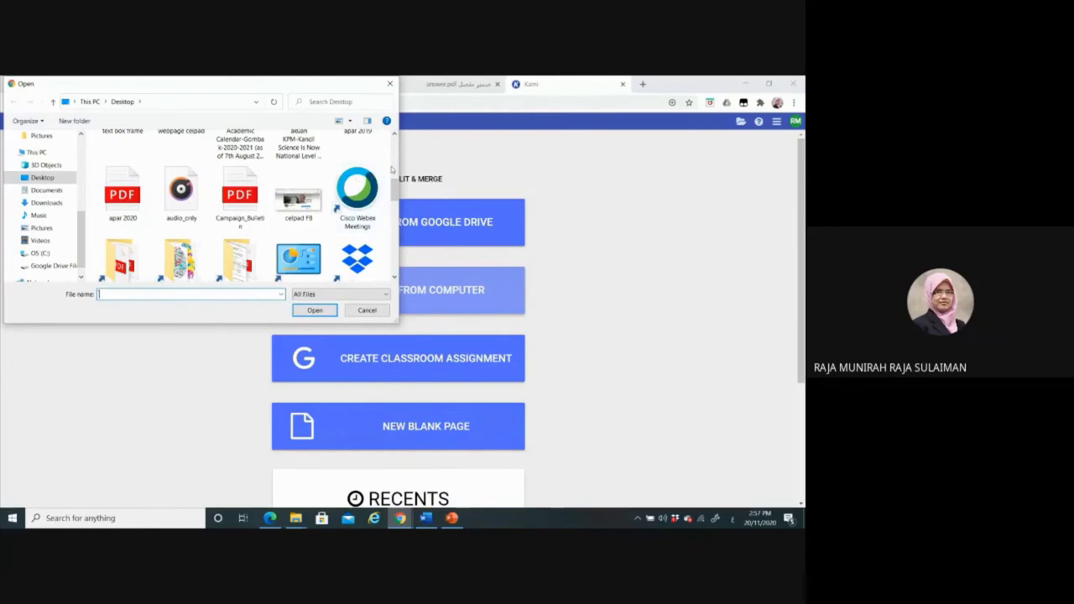
mouse_move(399, 191)
left_mouse_down()
mouse_move(397, 233)
mouse_move(397, 211)
left_mouse_up()
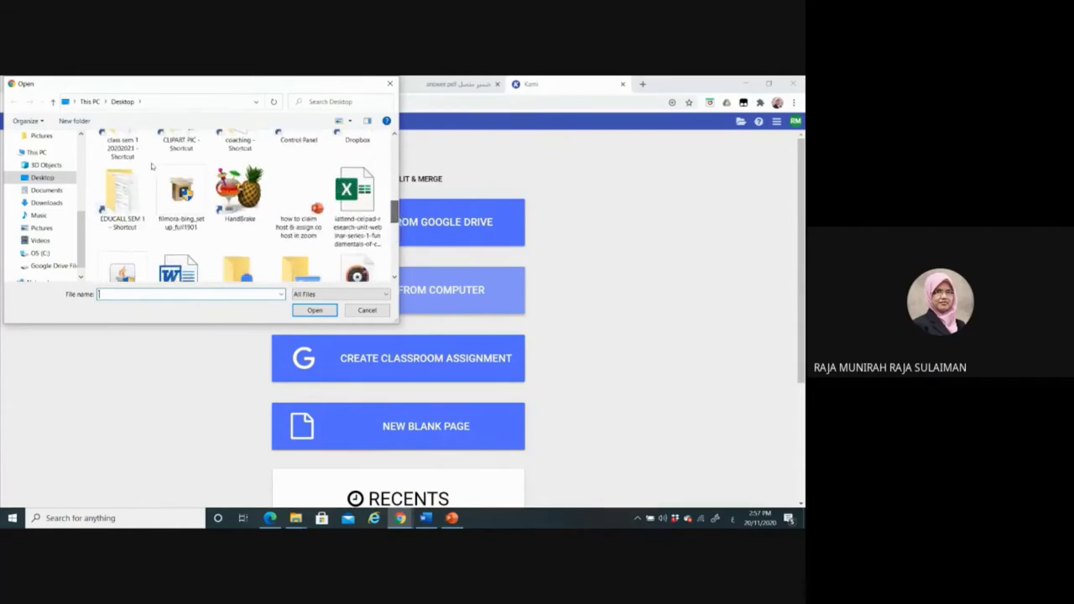
left_click(117, 195)
double_click(117, 195)
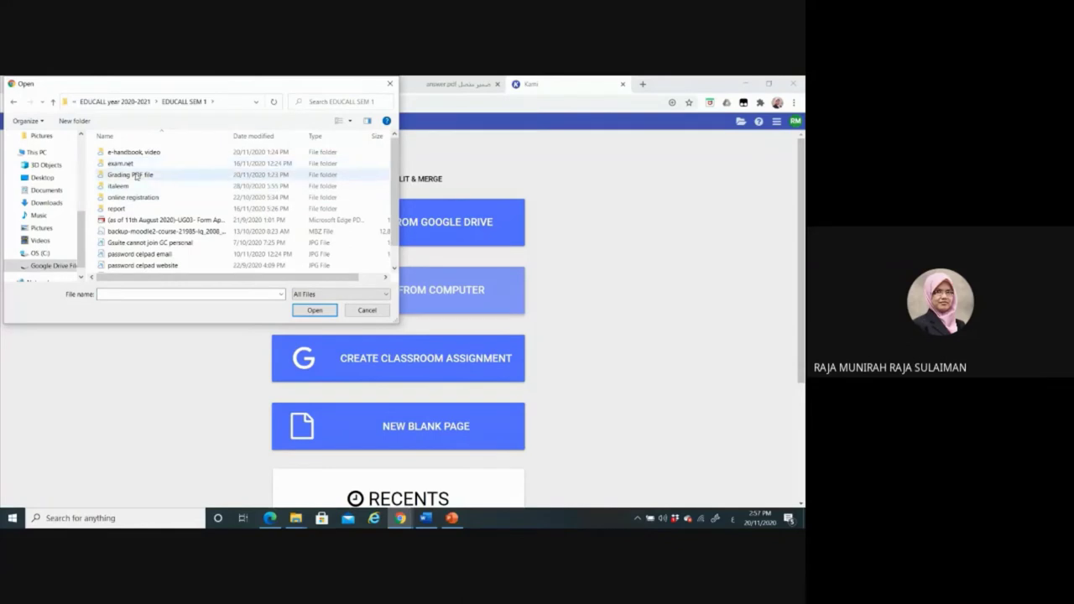
double_click(119, 175)
double_click(115, 152)
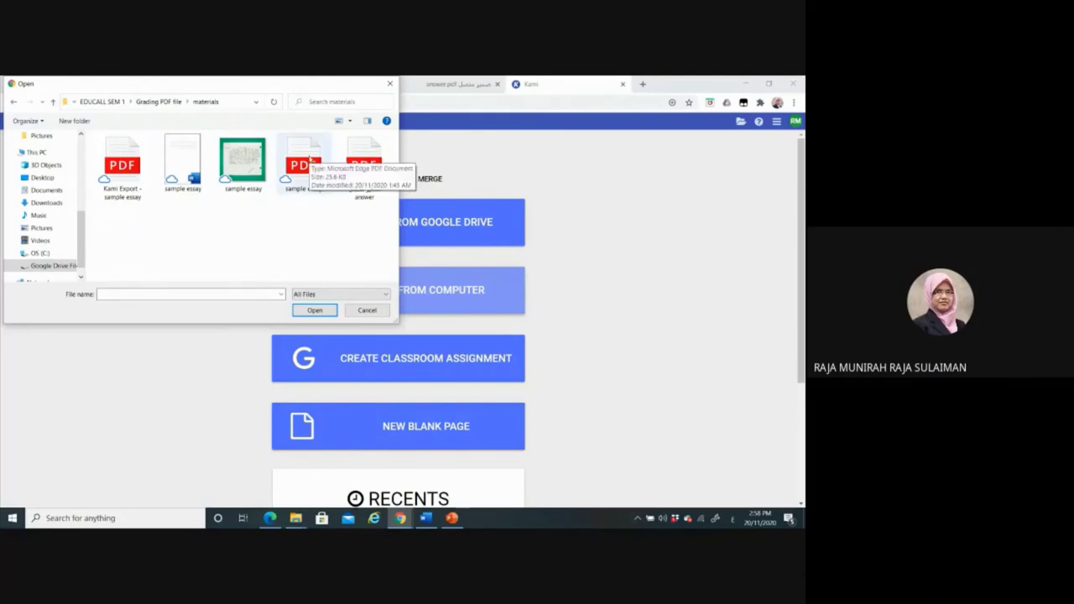
double_click(309, 160)
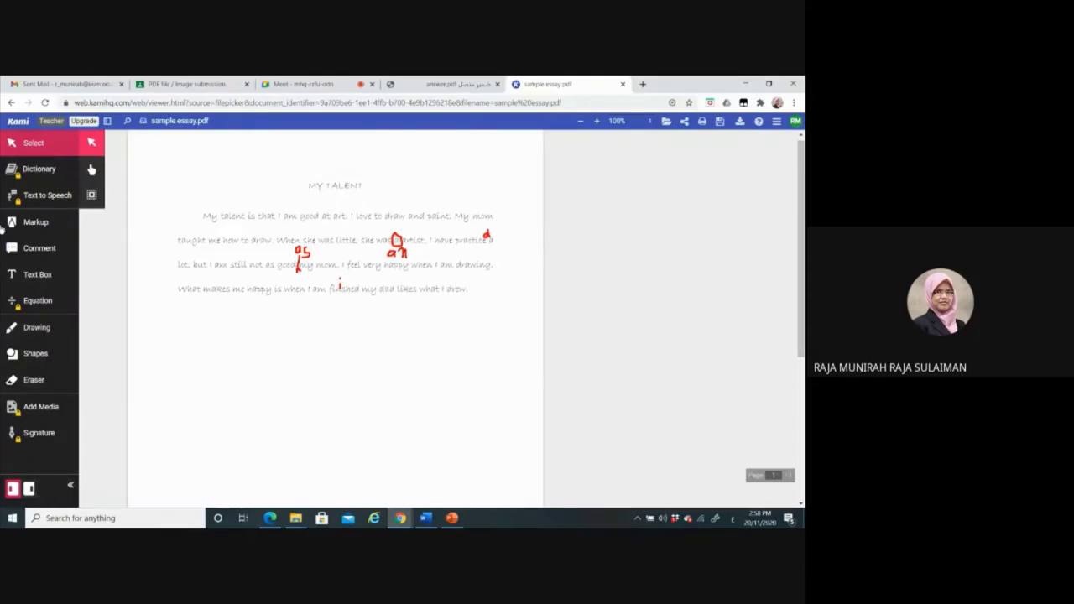
Step: Erase all the existing red handwritten corrections from the essay
left_click(40, 382)
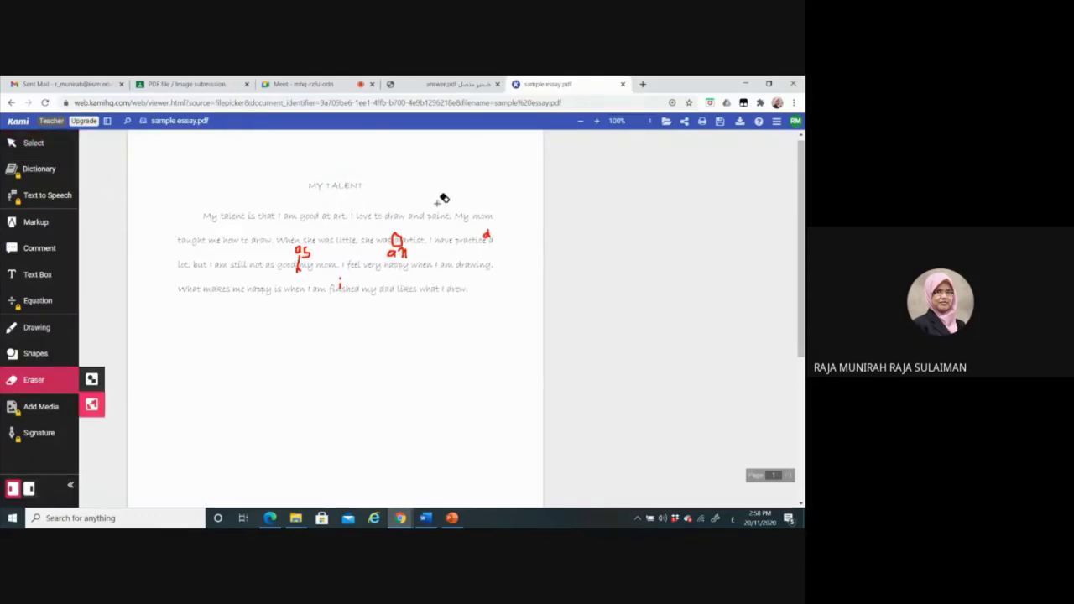
left_click(396, 242)
left_click(402, 253)
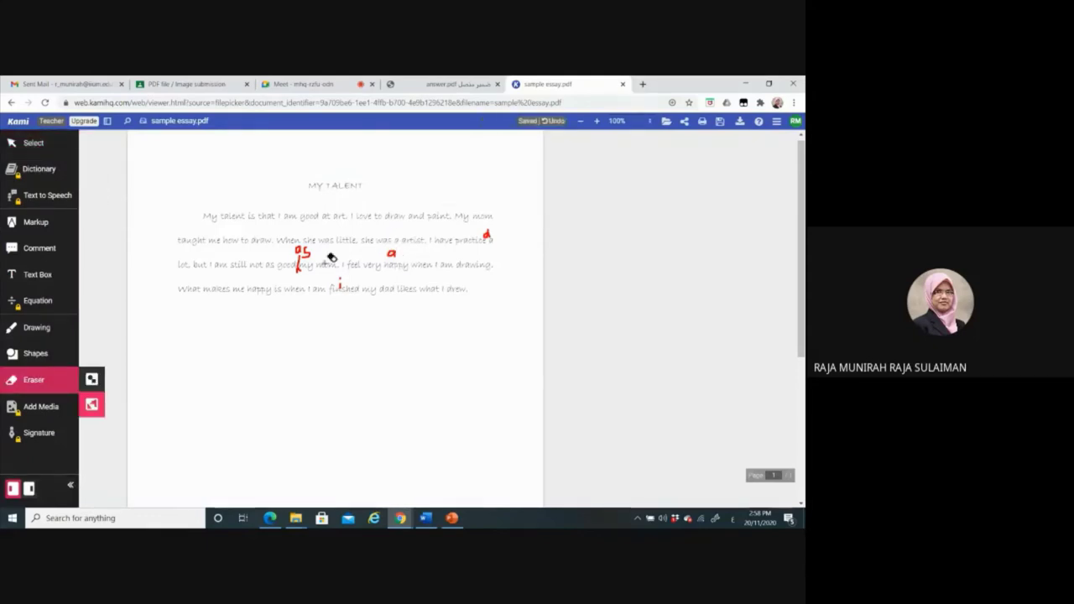
left_click(392, 251)
left_click(488, 233)
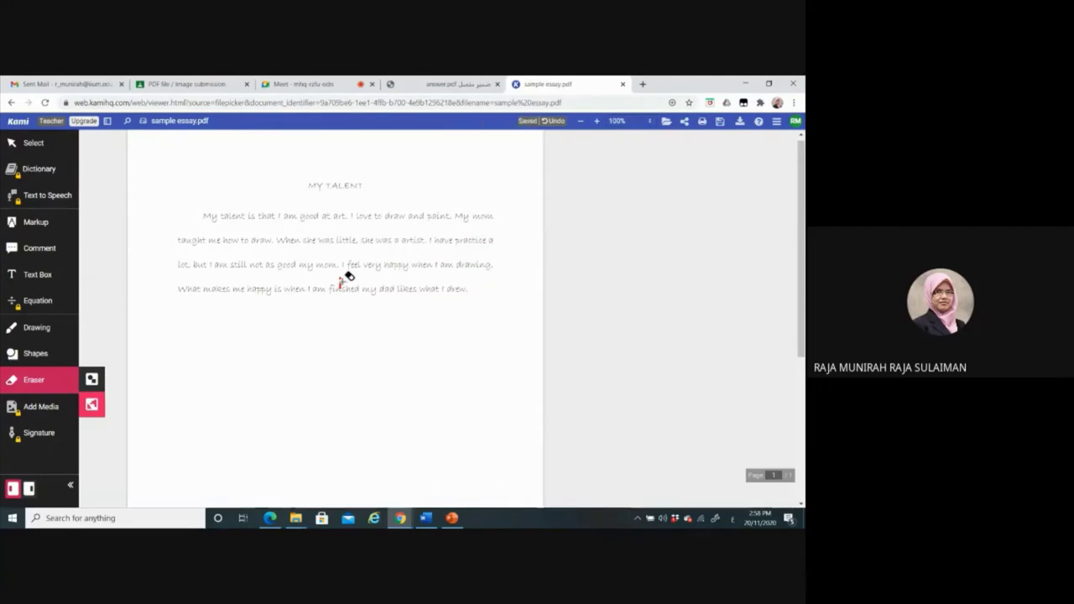
left_click(341, 280)
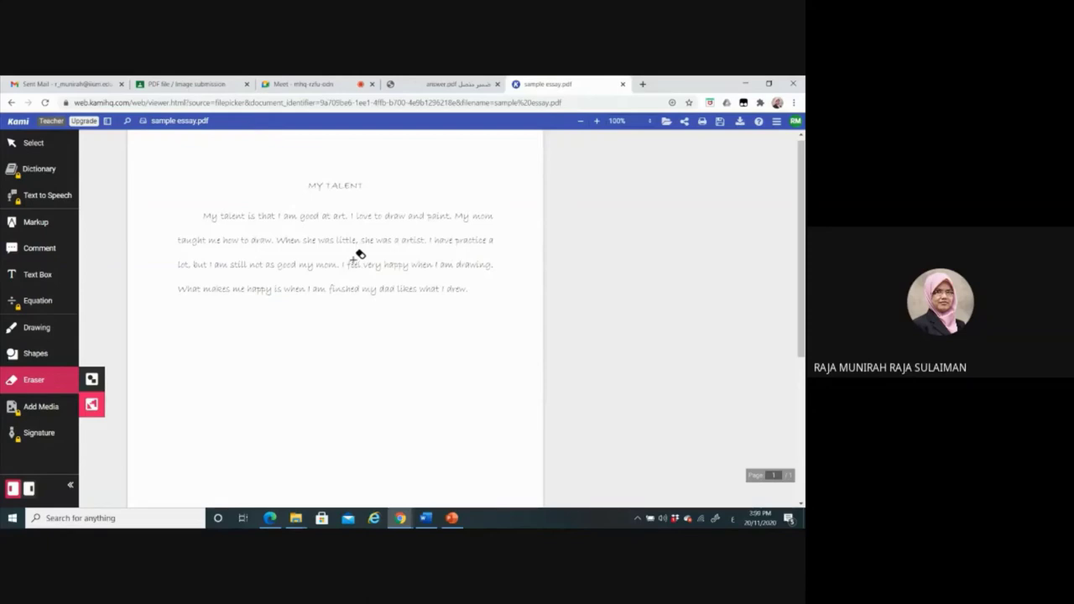
Step: Draw red corrections on the essay: circle "a" and write "an", insert "d" after "practice" and "as" after "good", and add a tick and circled 3/5
left_click(37, 329)
mouse_move(106, 383)
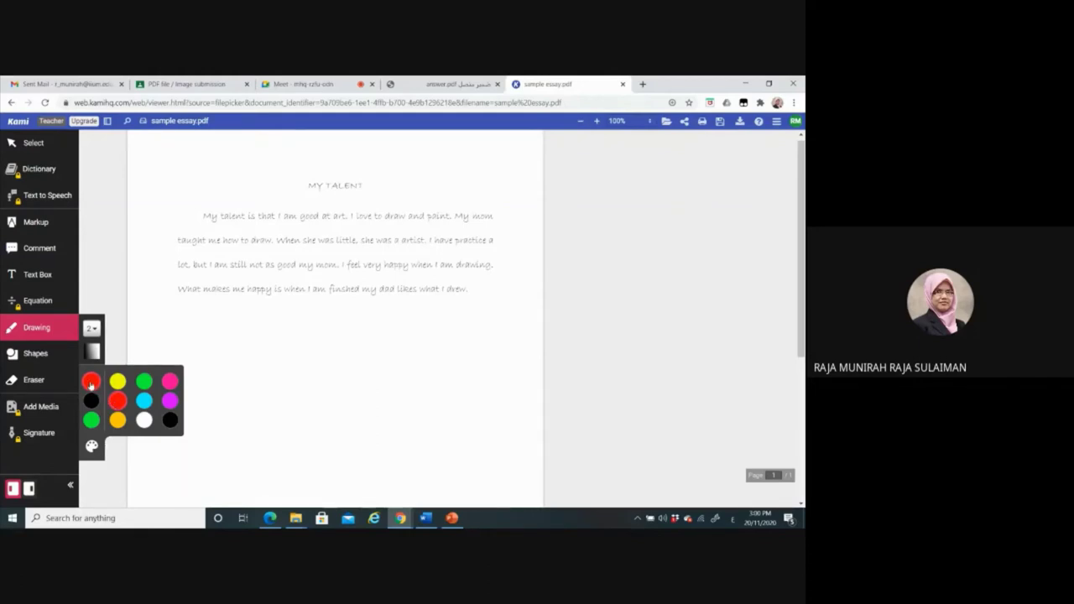
left_click(99, 382)
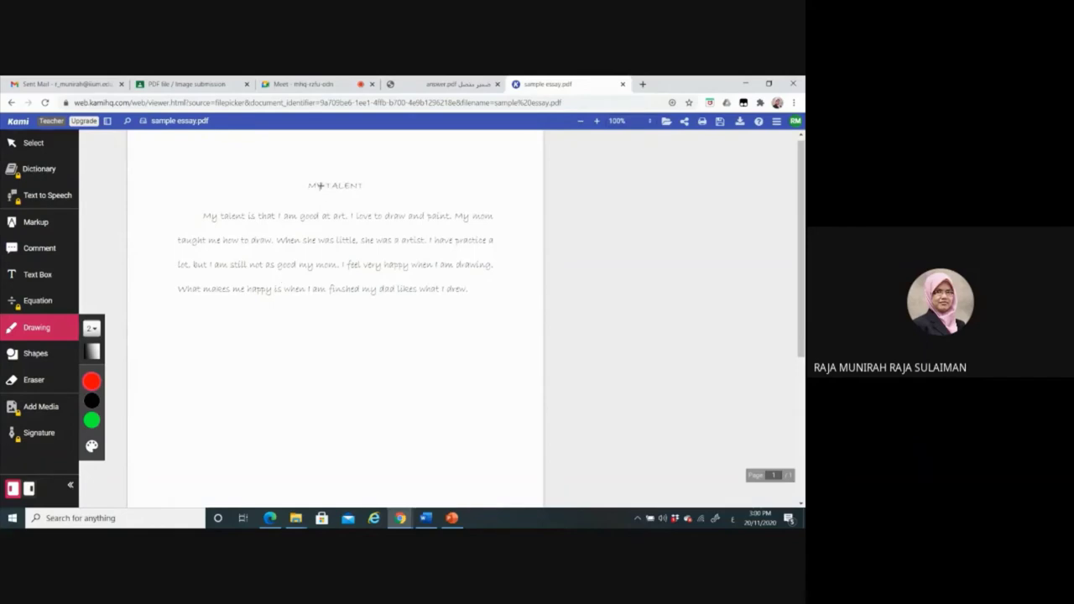
left_click(597, 122)
left_click(597, 121)
left_click(596, 122)
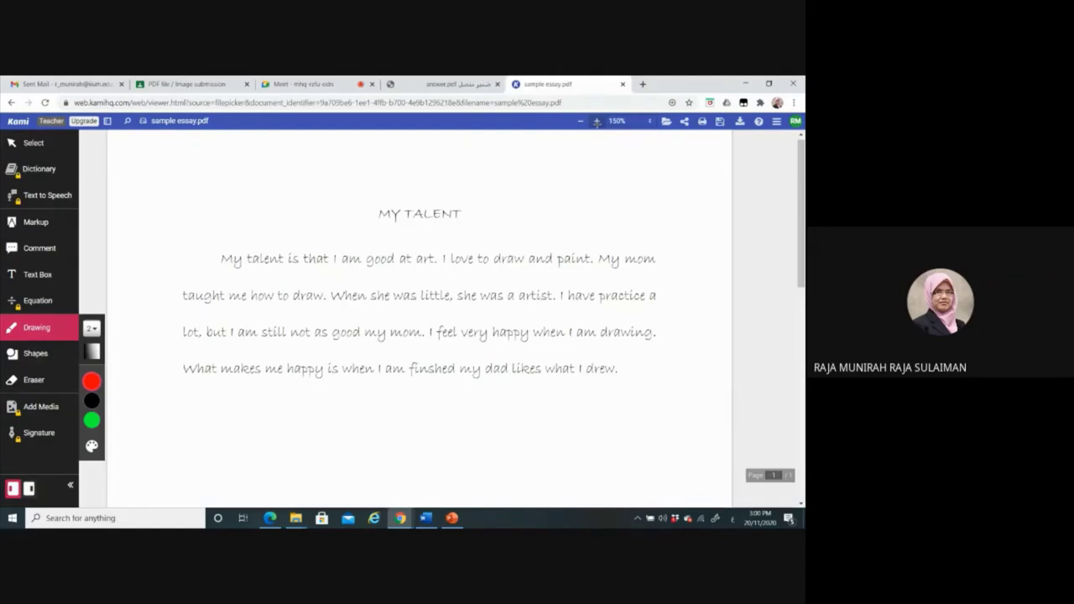
mouse_move(502, 293)
left_mouse_down()
mouse_move(517, 290)
mouse_move(509, 286)
left_mouse_up()
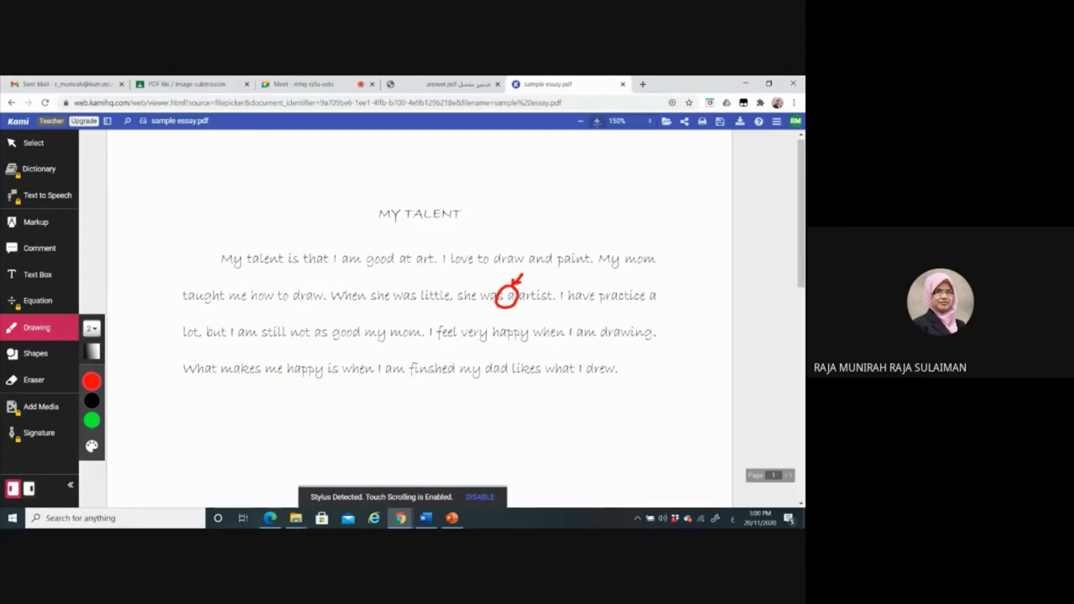
left_click(535, 272)
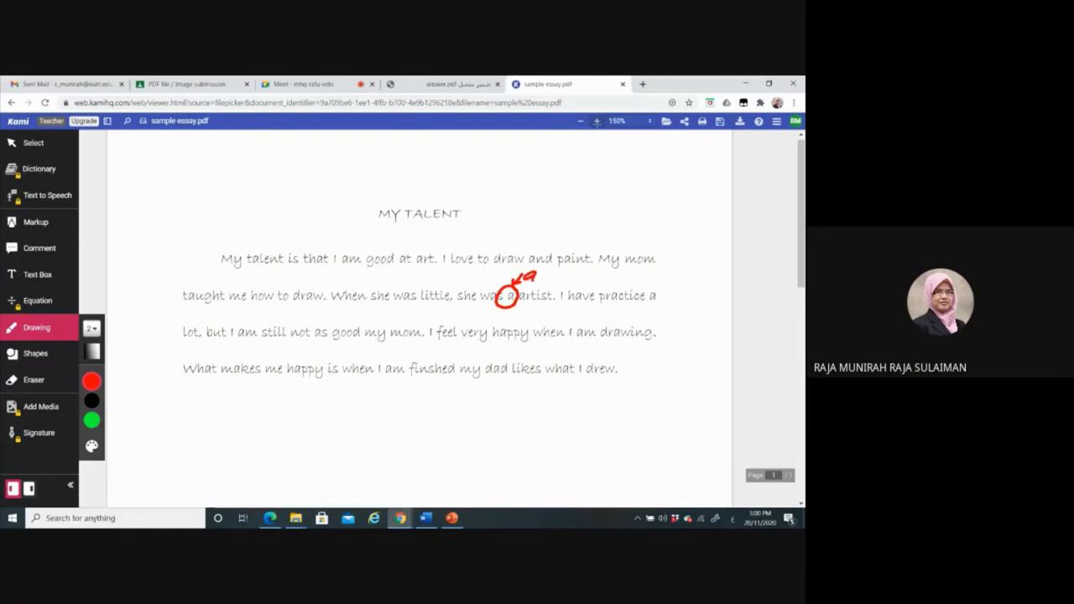
left_click_drag(538, 280, 546, 279)
mouse_move(361, 330)
left_mouse_down()
mouse_move(357, 339)
mouse_move(370, 315)
left_mouse_up()
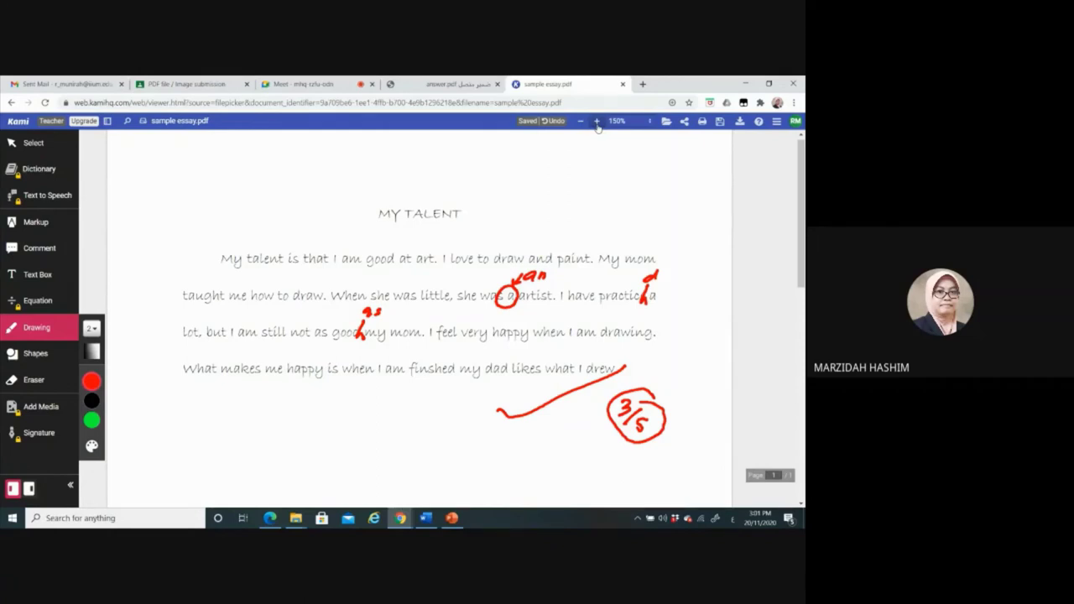
Step: Add a text box below the essay containing the red comment "مُبَارَك، أَحْسَنْتِ" and enlarge the box
left_click(37, 277)
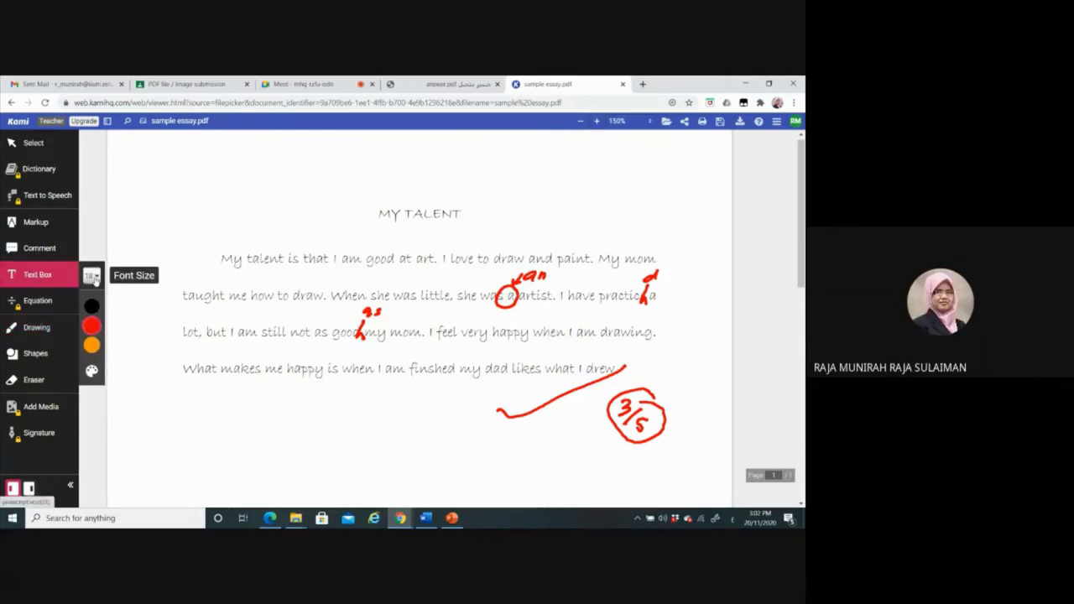
mouse_move(94, 309)
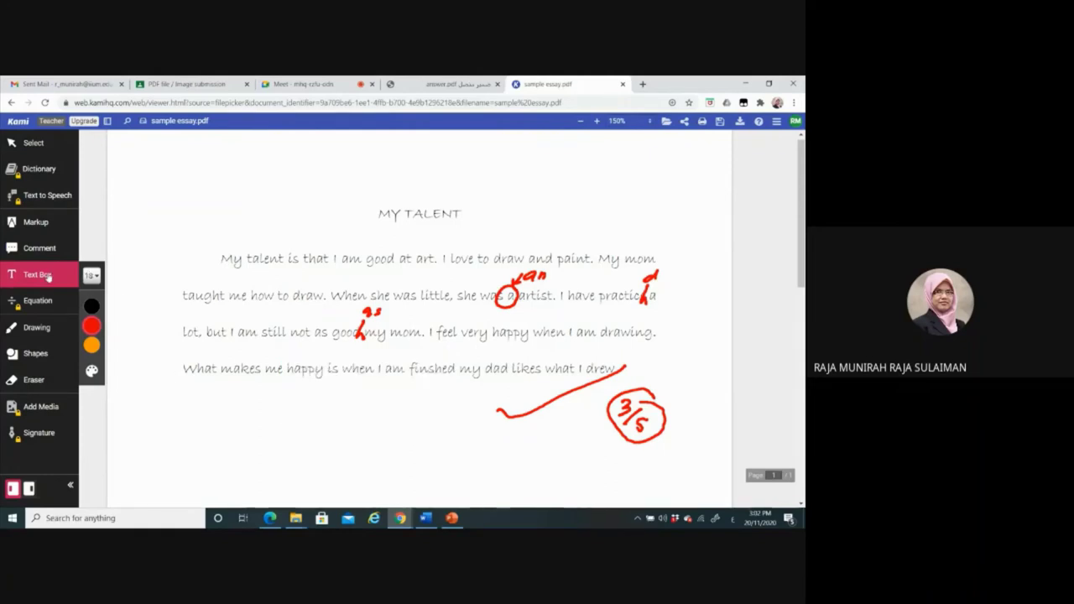
left_click(351, 417)
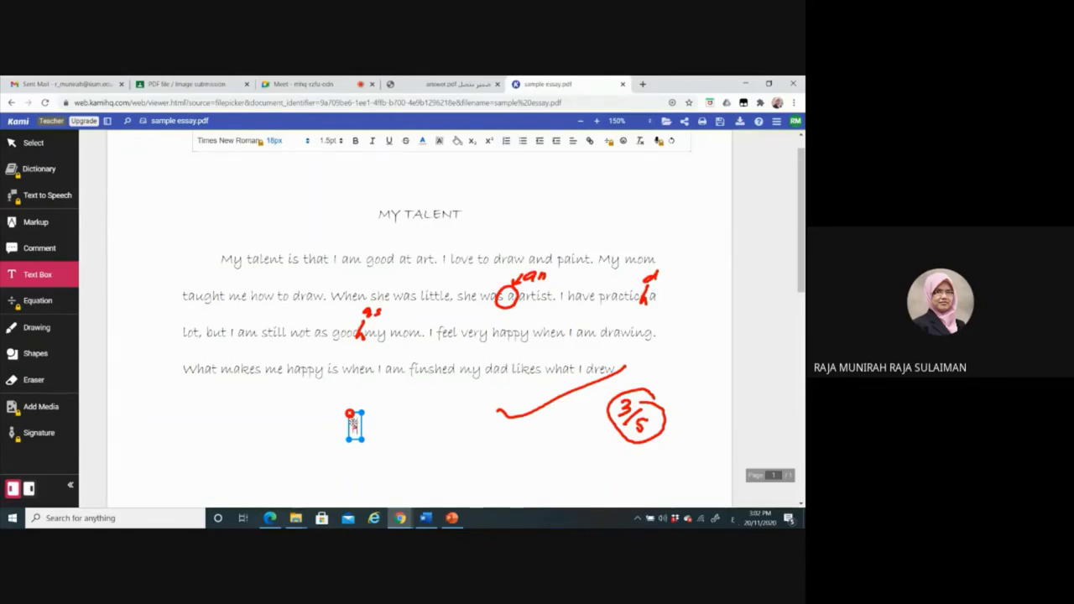
type("بارك")
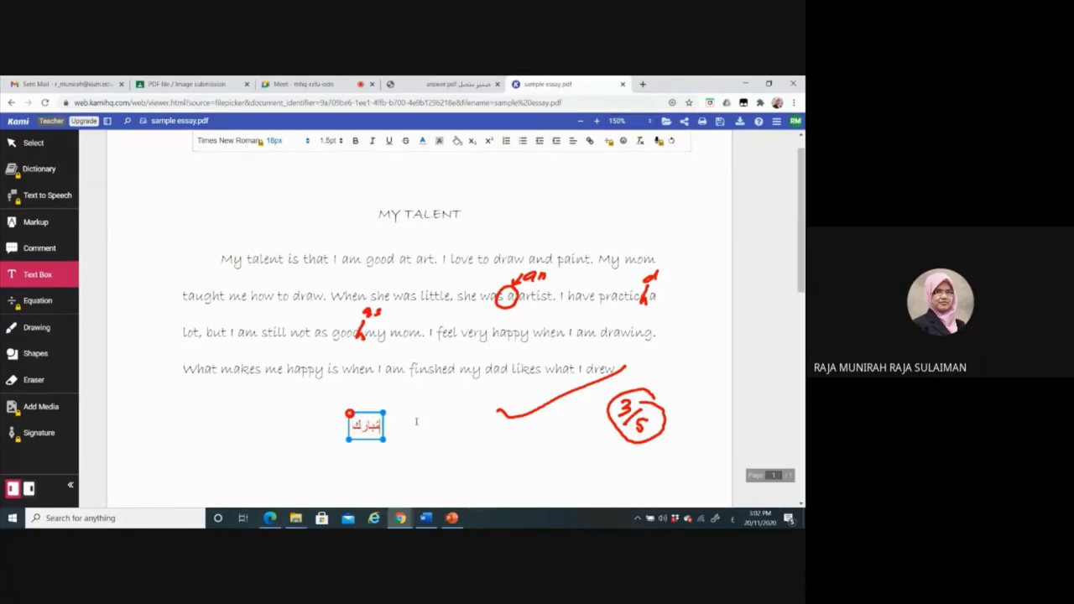
type("، ا")
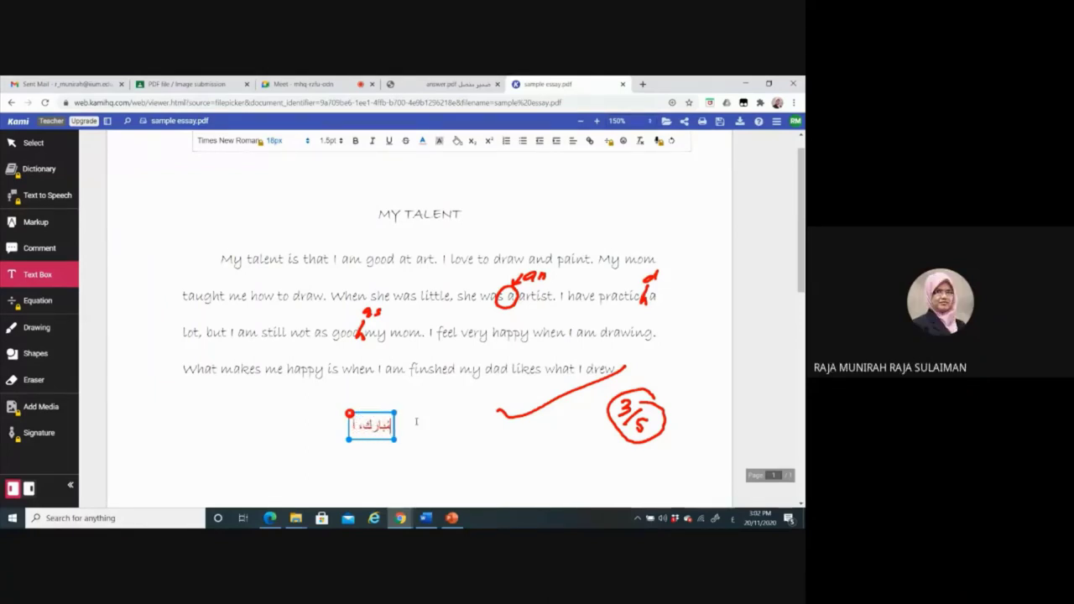
type("حسن")
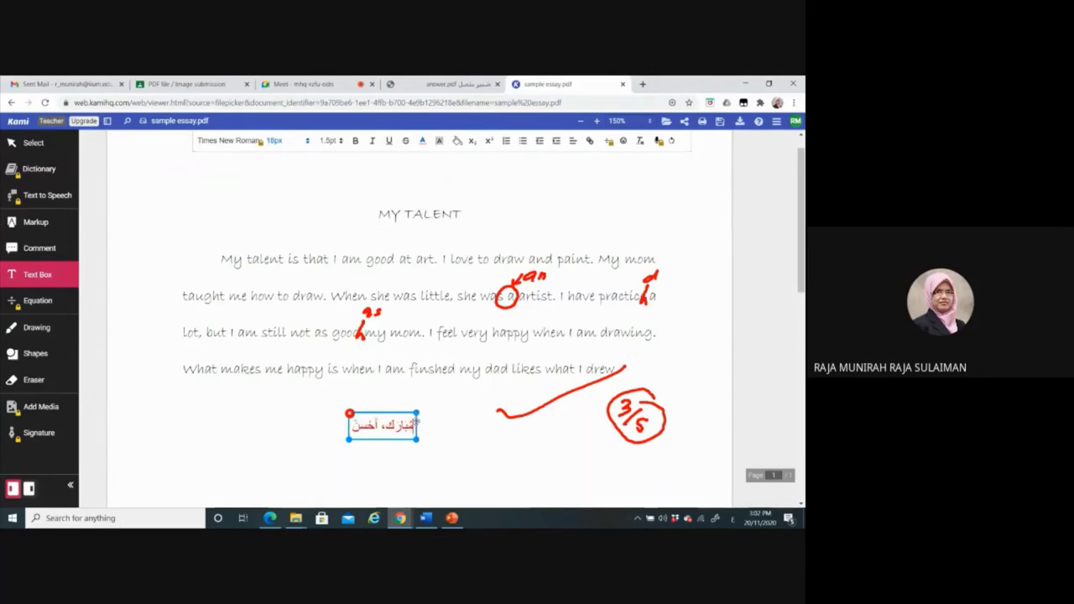
type("ت")
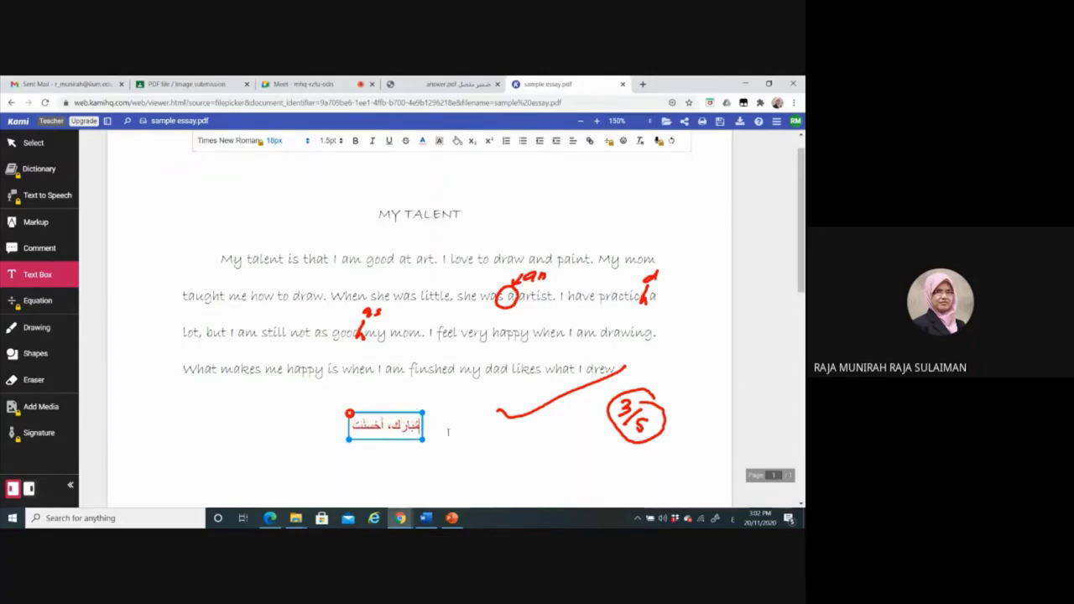
left_click_drag(423, 439, 461, 451)
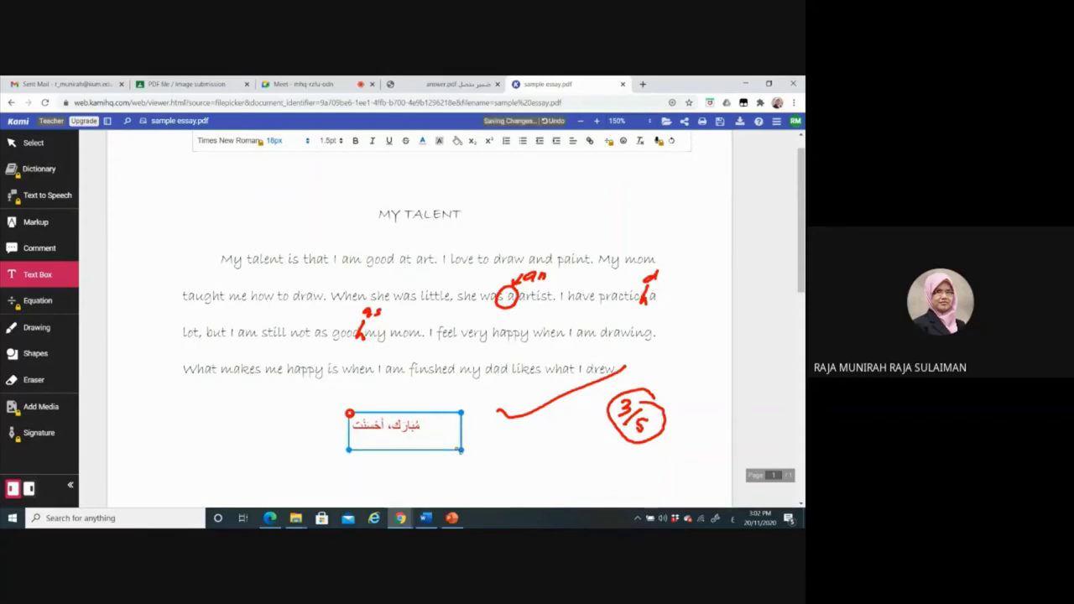
Step: Try to set the Arabic comment's font size to 36 px without selecting its text
left_click(40, 277)
left_click(93, 276)
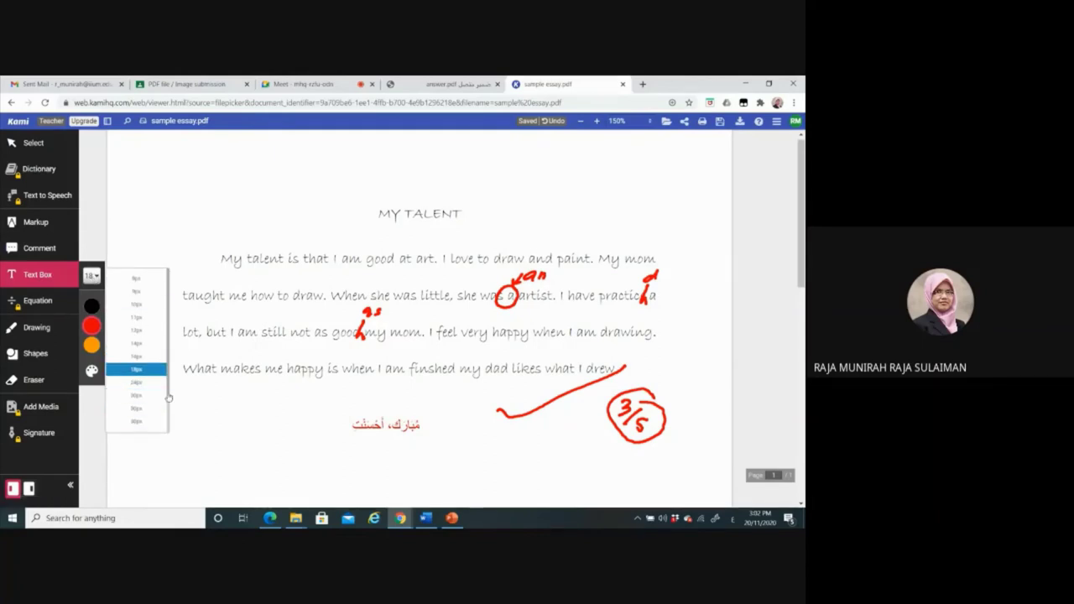
scroll(168, 427, "down", 2)
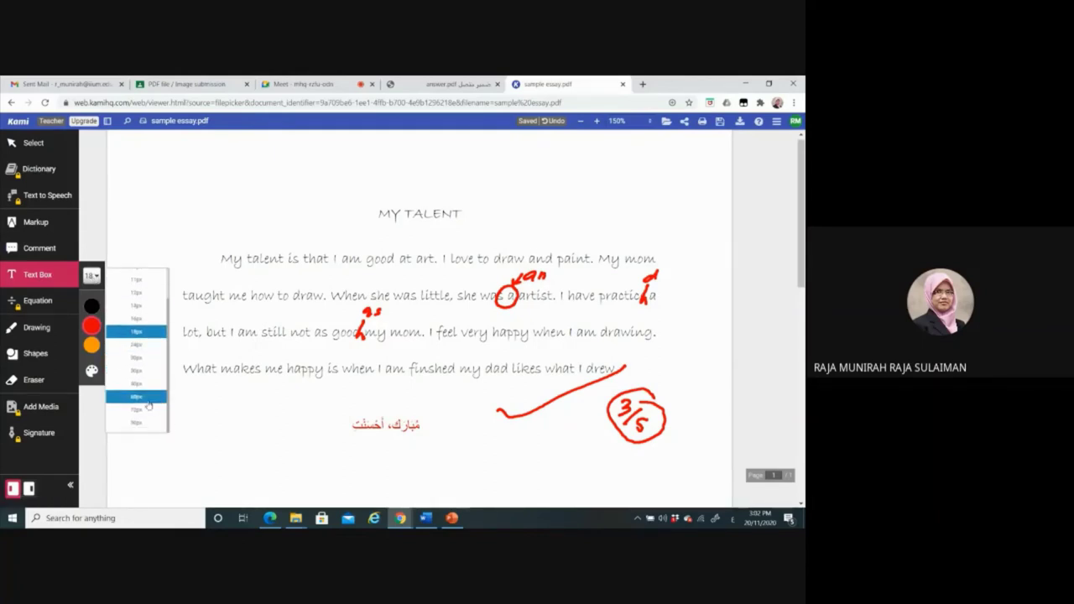
left_click(140, 372)
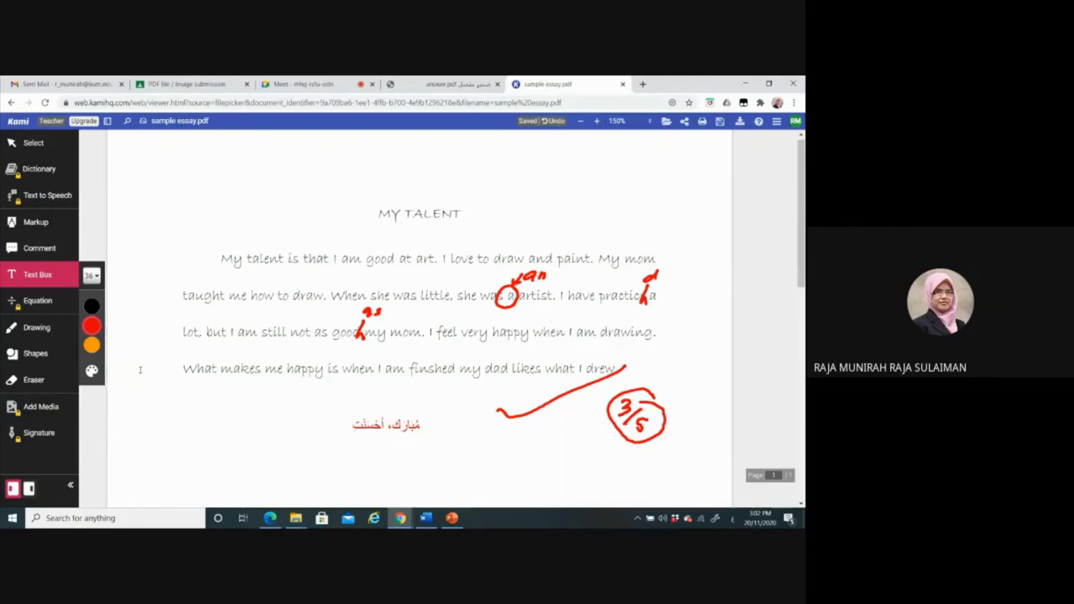
Step: Set the whole Arabic comment to 48 px and widen its text box so the comment fits on one line
left_click(411, 436)
left_click(411, 426)
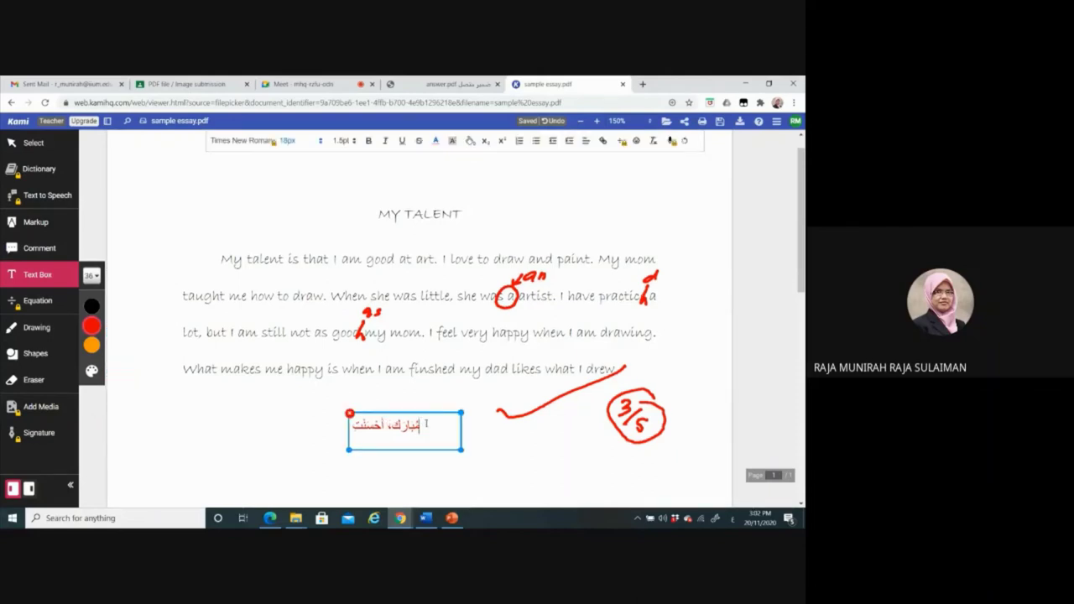
left_click_drag(420, 425, 351, 426)
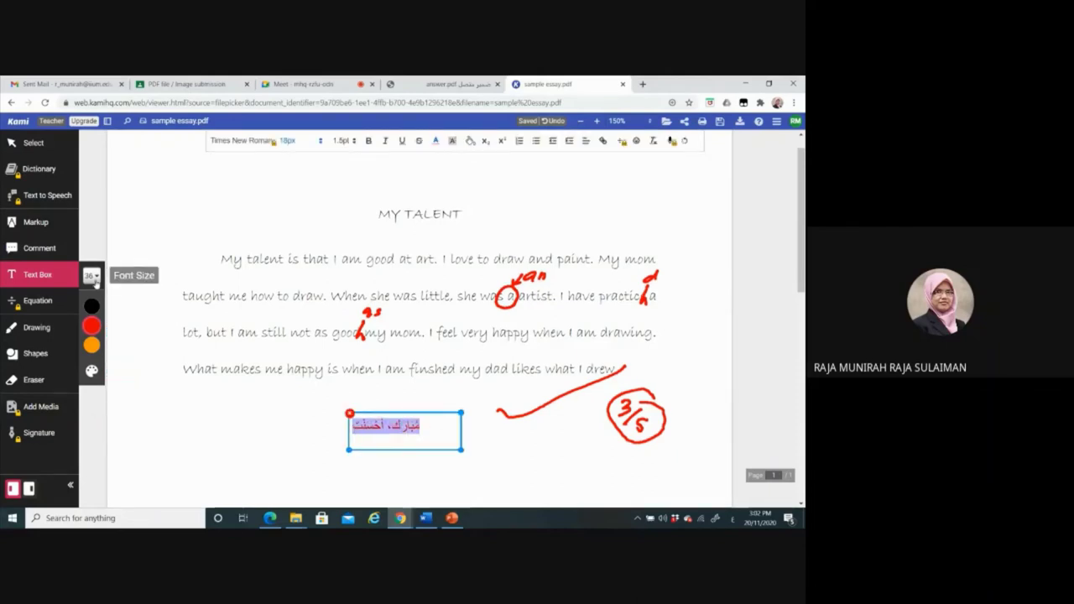
left_click(91, 276)
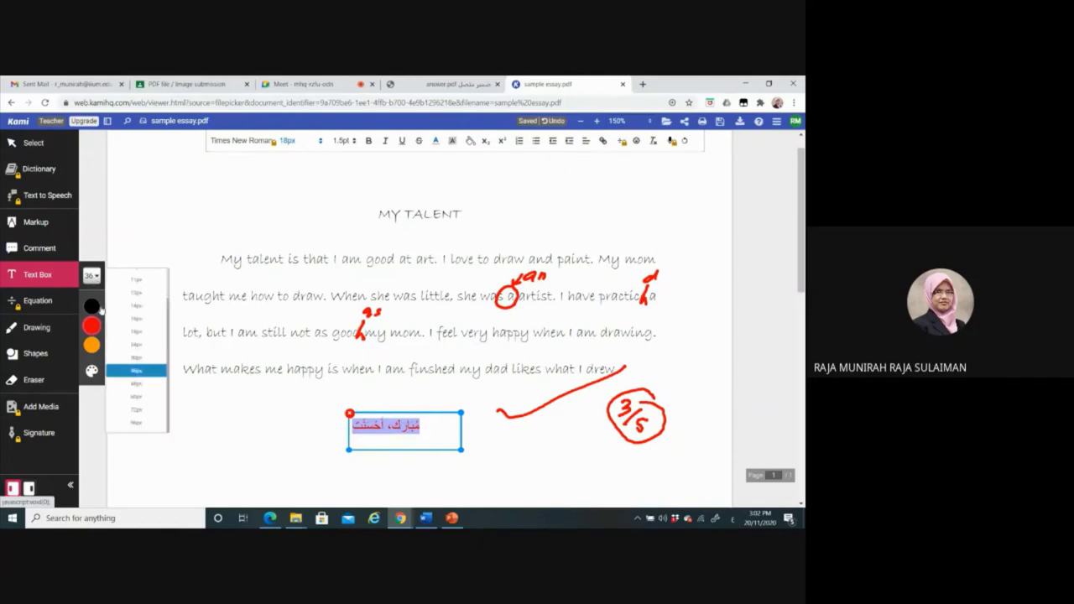
left_click(144, 384)
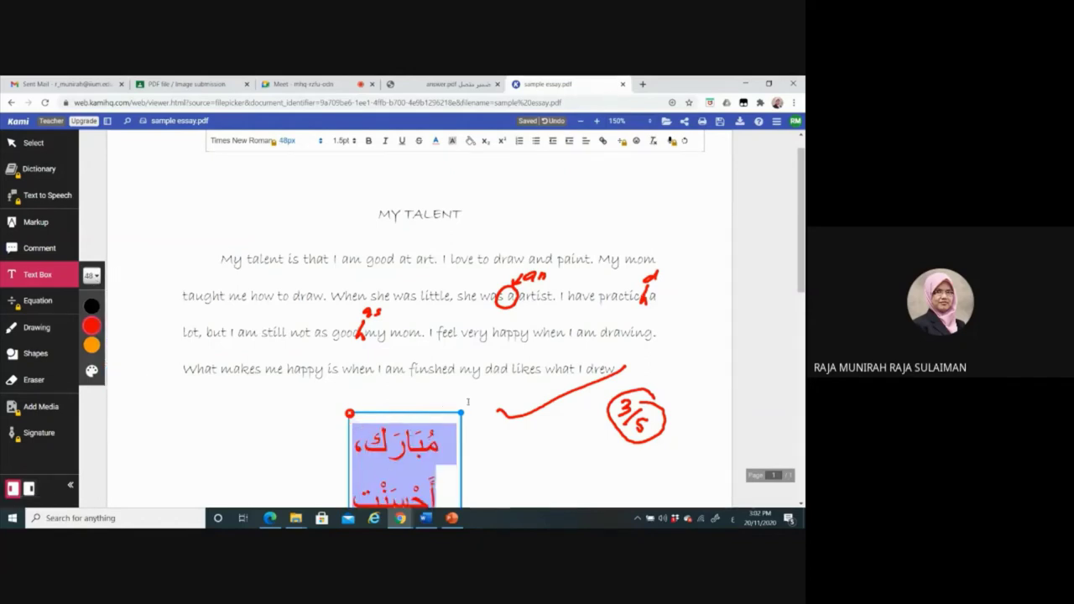
left_click_drag(462, 424, 346, 408)
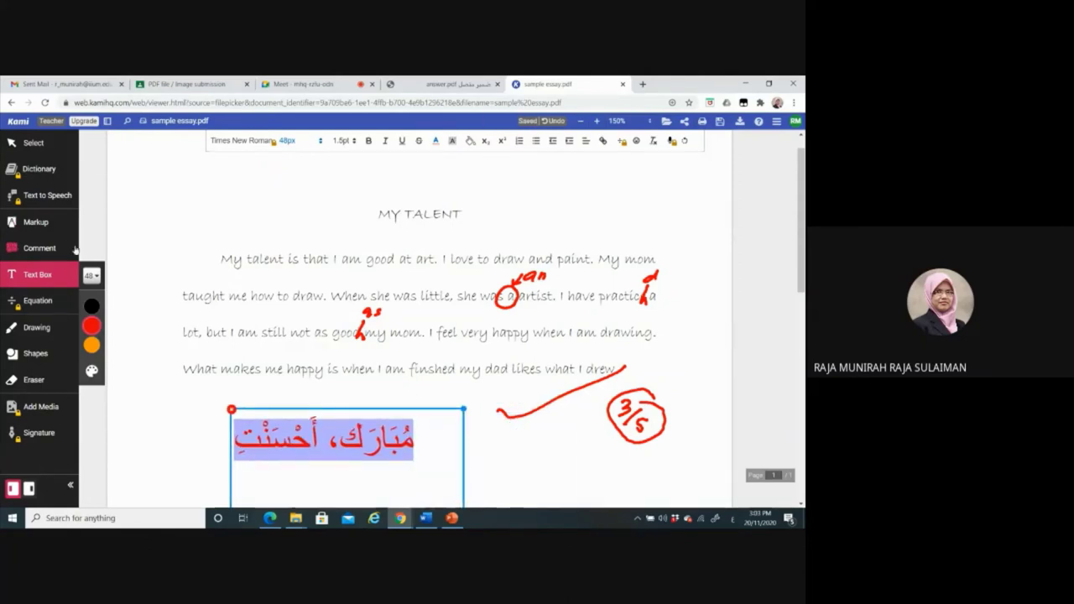
Step: Set the Arabic comment's font size to 30 px and leave its text box
left_click(94, 276)
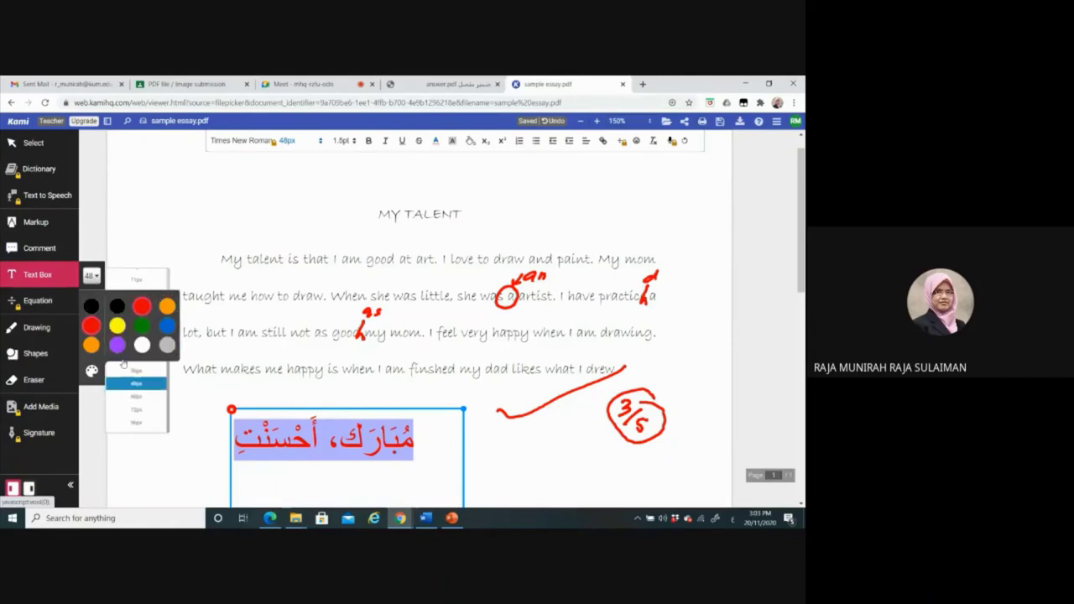
left_click(138, 358)
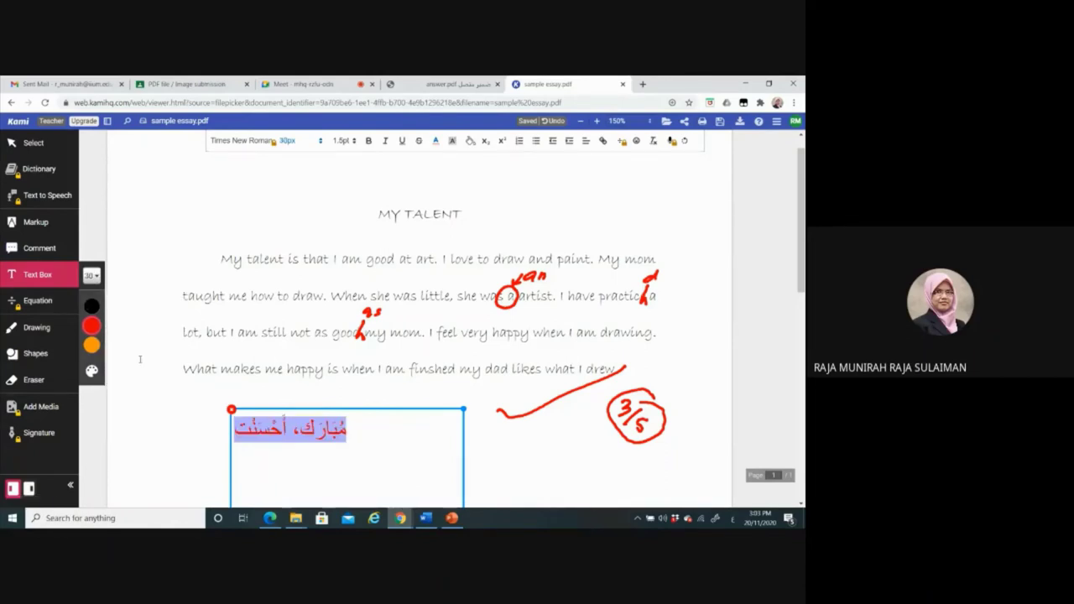
left_click(648, 215)
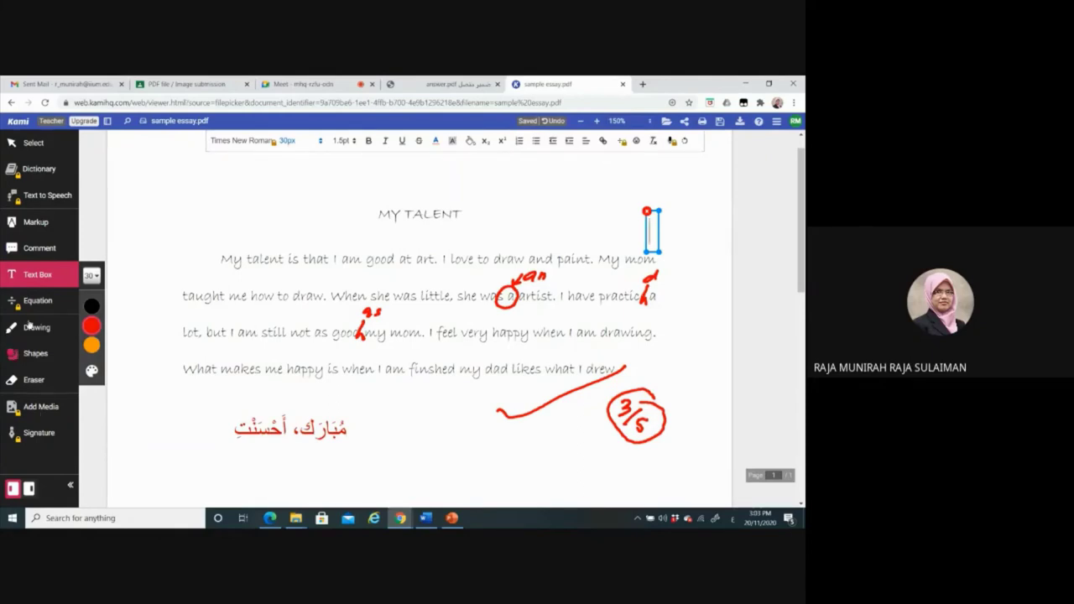
Step: Activate the Eraser, try its Drawings and Shapes mode, and select the other eraser mode
left_click(38, 382)
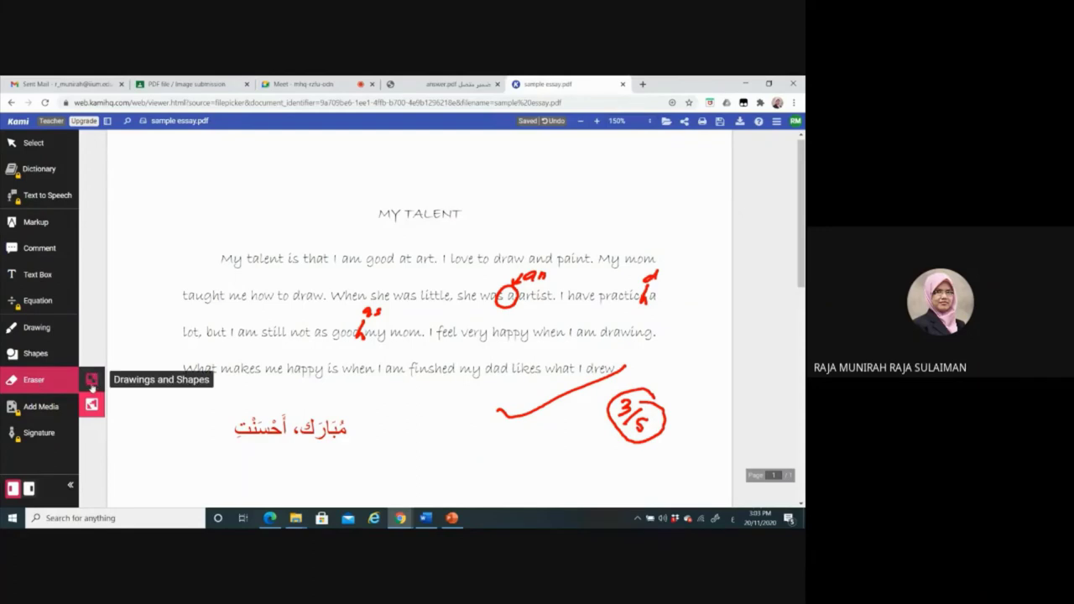
left_click(93, 384)
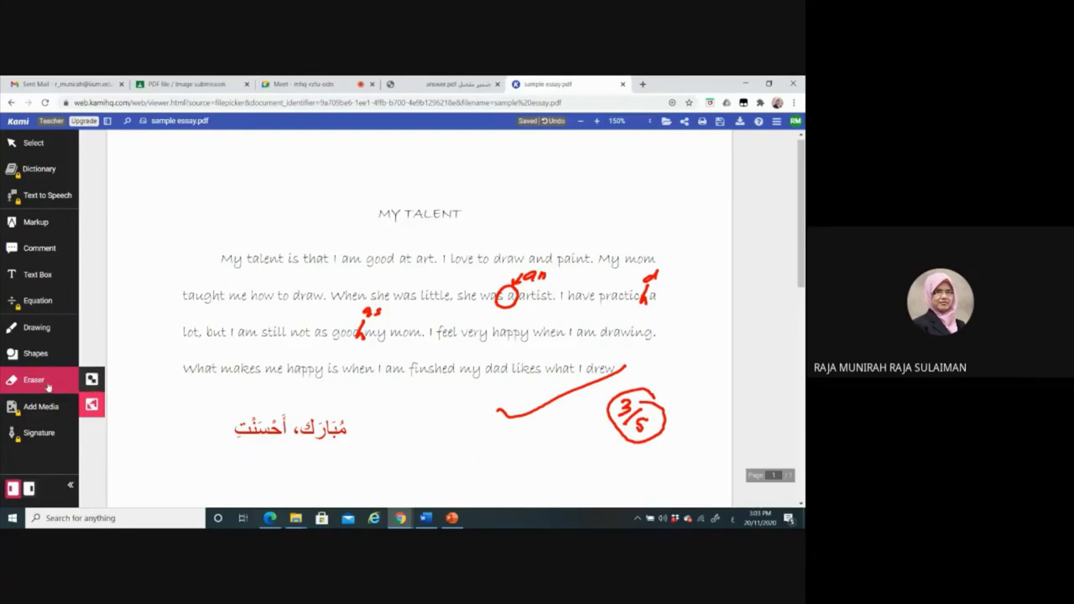
left_click(92, 407)
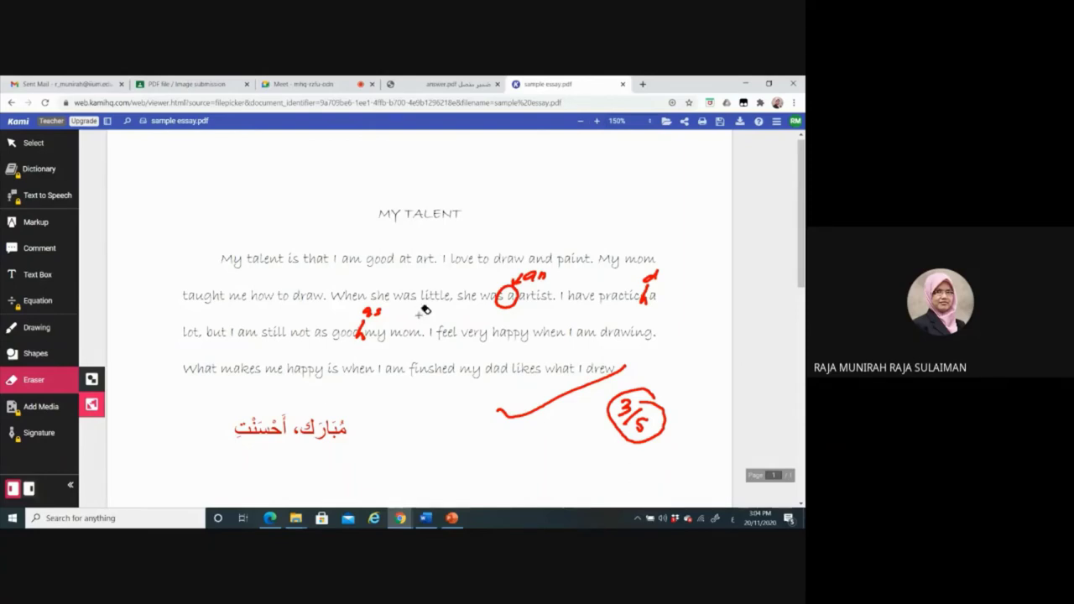
Step: Switch to the PowerPoint presentation to view its first slides in the thumbnail list, and return to the sample essay in Chrome
mouse_move(453, 520)
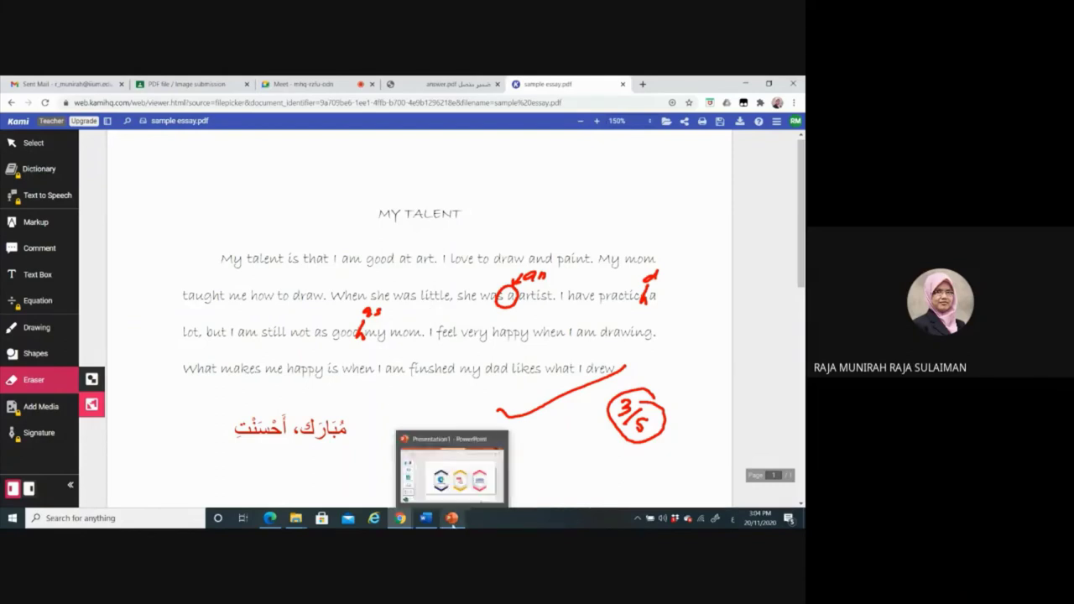
left_click(457, 481)
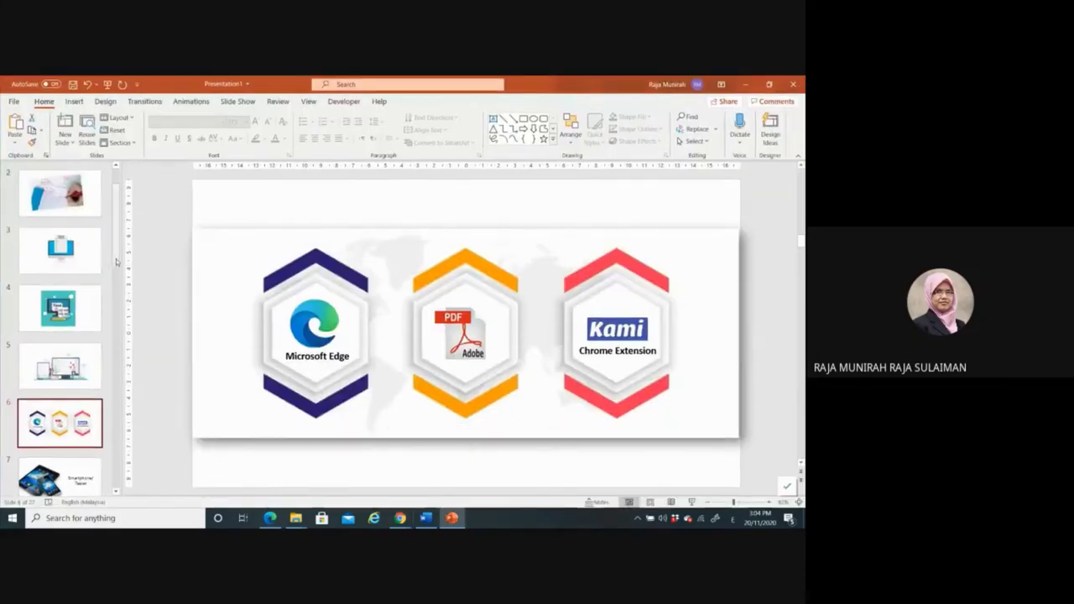
left_click_drag(117, 263, 119, 117)
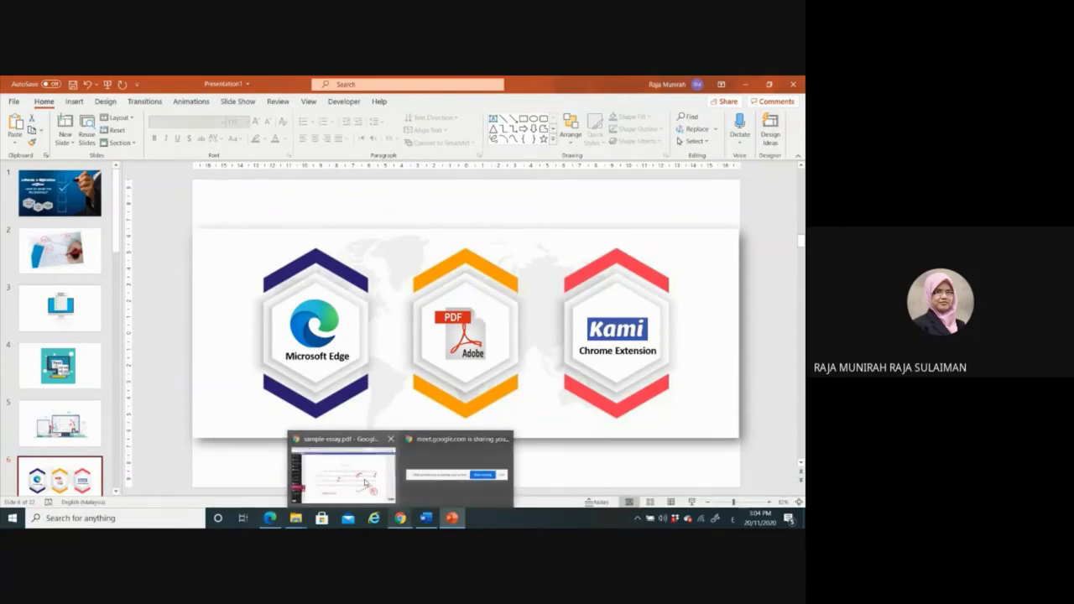
left_click(365, 484)
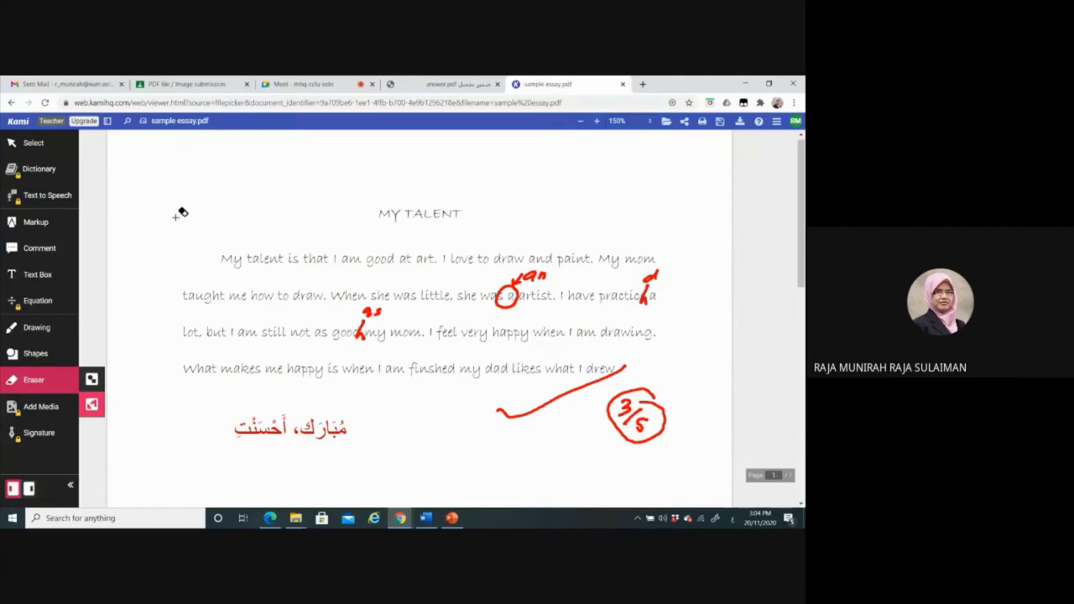
left_click(84, 122)
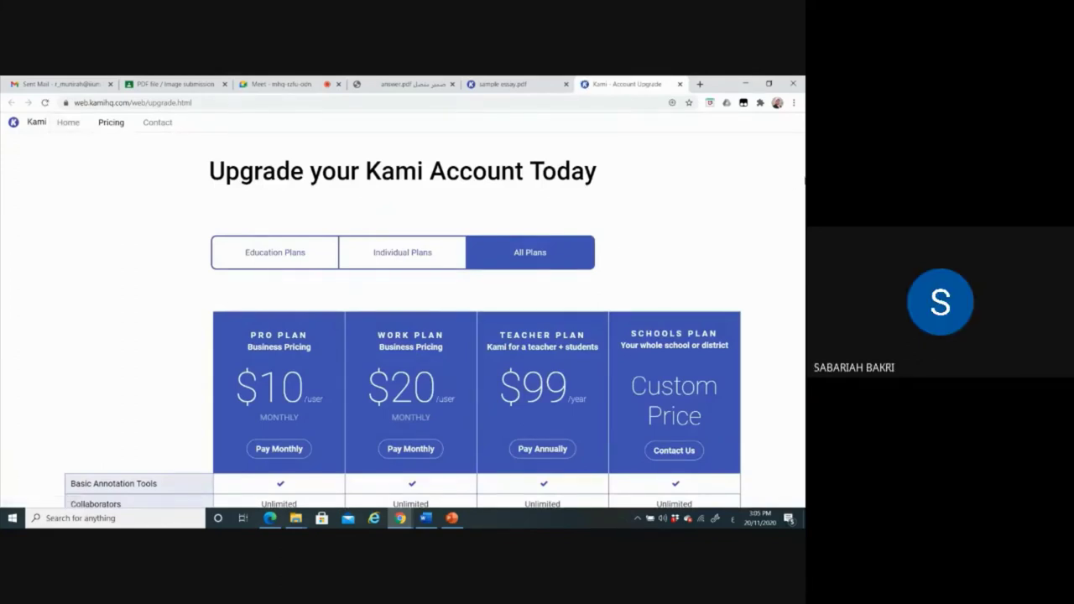
left_click(110, 123)
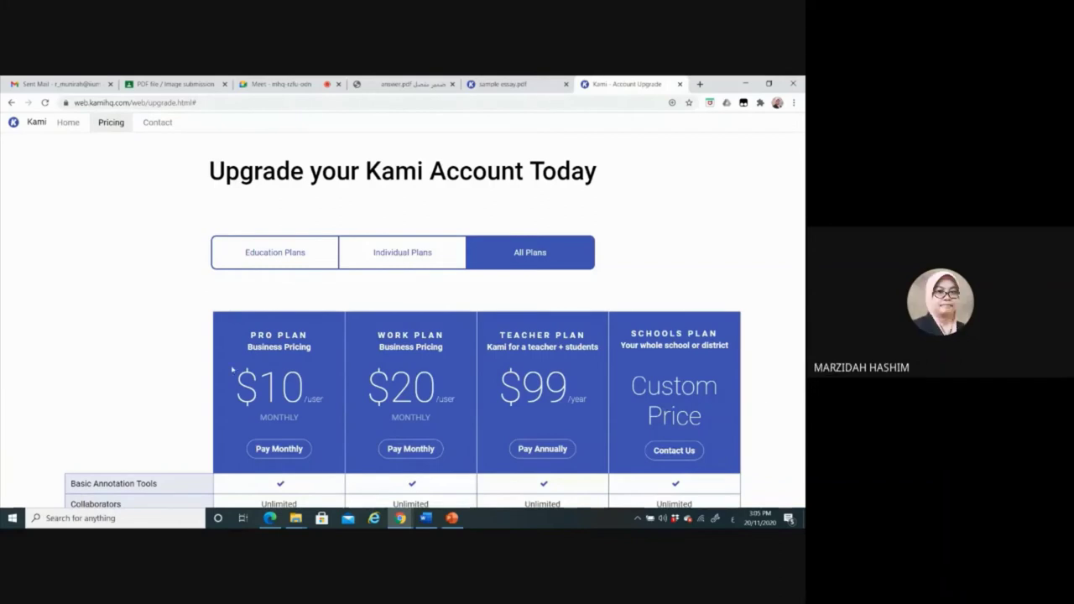
left_click(65, 126)
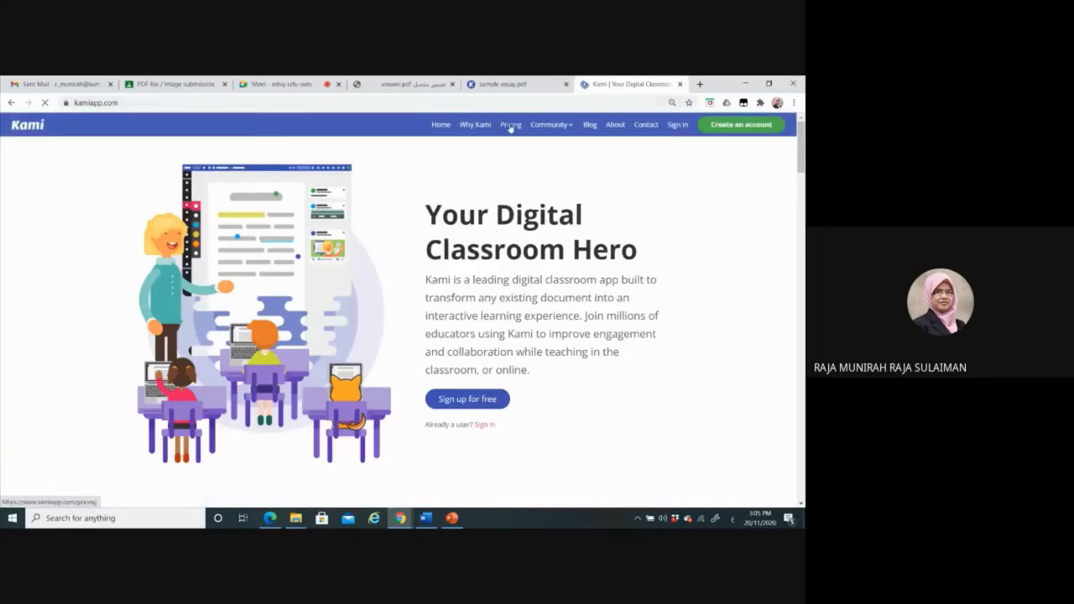
left_click(510, 126)
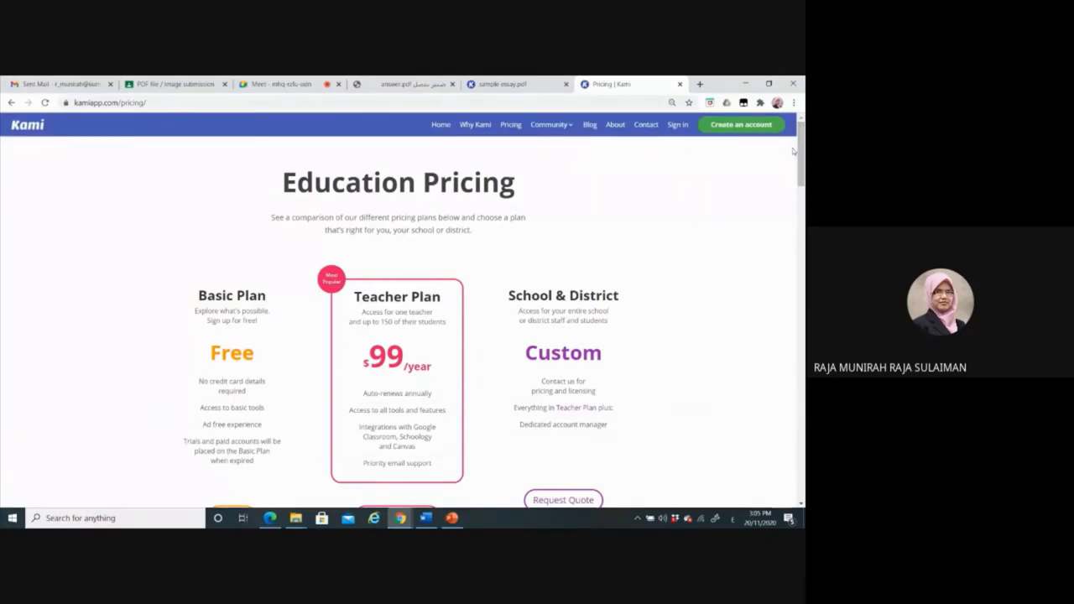
Step: Set the browser zoom to 100% for the Kami pricing page
left_click(794, 102)
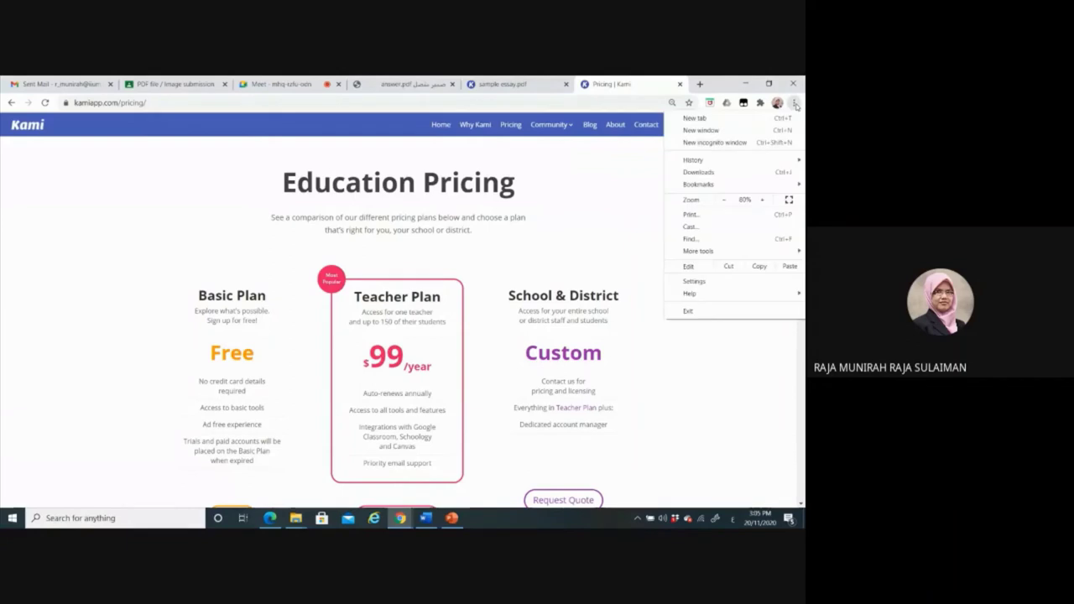
left_click(761, 200)
left_click(762, 200)
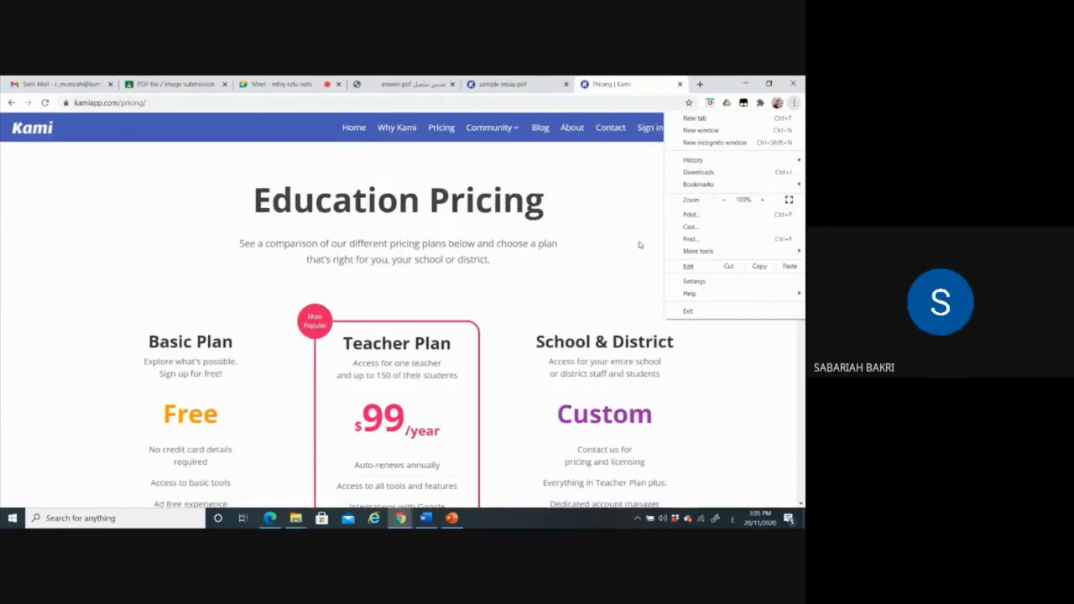
left_click(638, 245)
Step: Examine the Basic, Teacher and School & District plans and compare their annotation tools and integrations in the All Features table
scroll(403, 319, "down", 2)
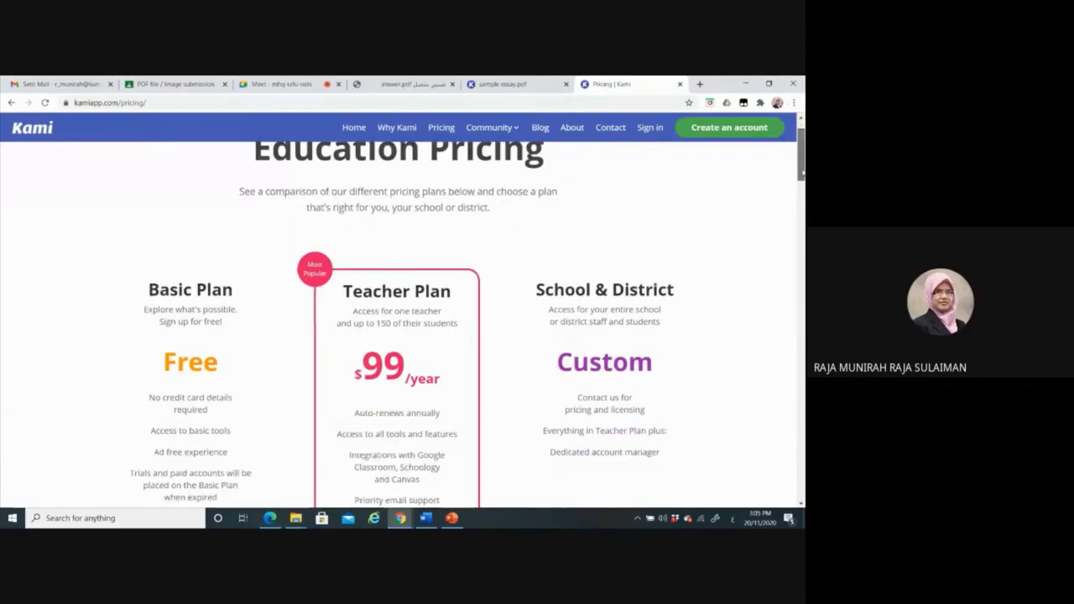
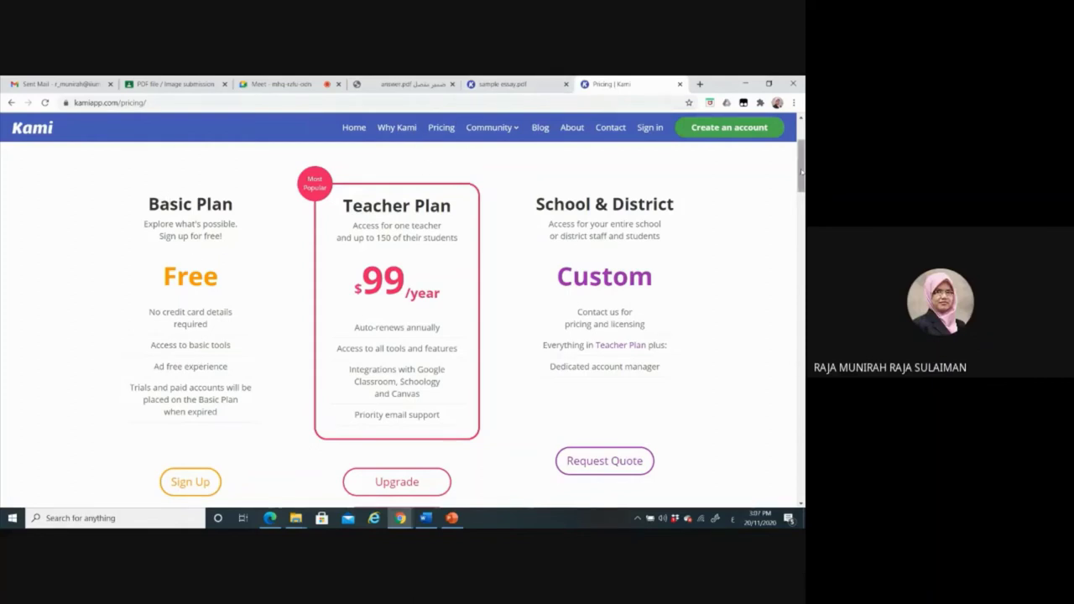
mouse_move(801, 172)
left_mouse_down()
mouse_move(801, 368)
mouse_move(803, 207)
mouse_move(803, 223)
left_mouse_up()
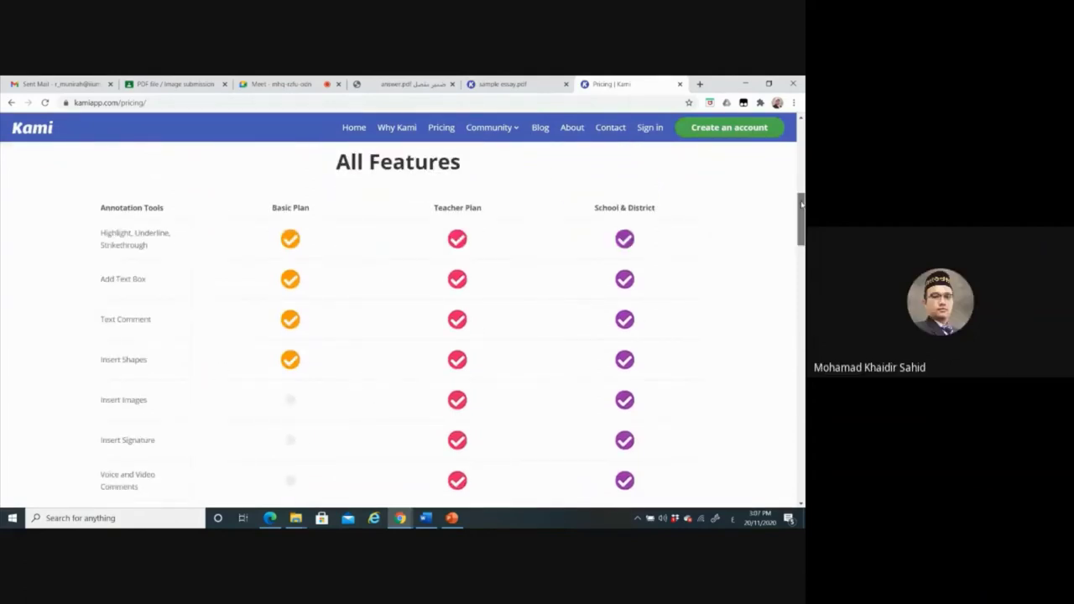
left_click_drag(800, 195, 802, 139)
scroll(403, 319, "down", 2)
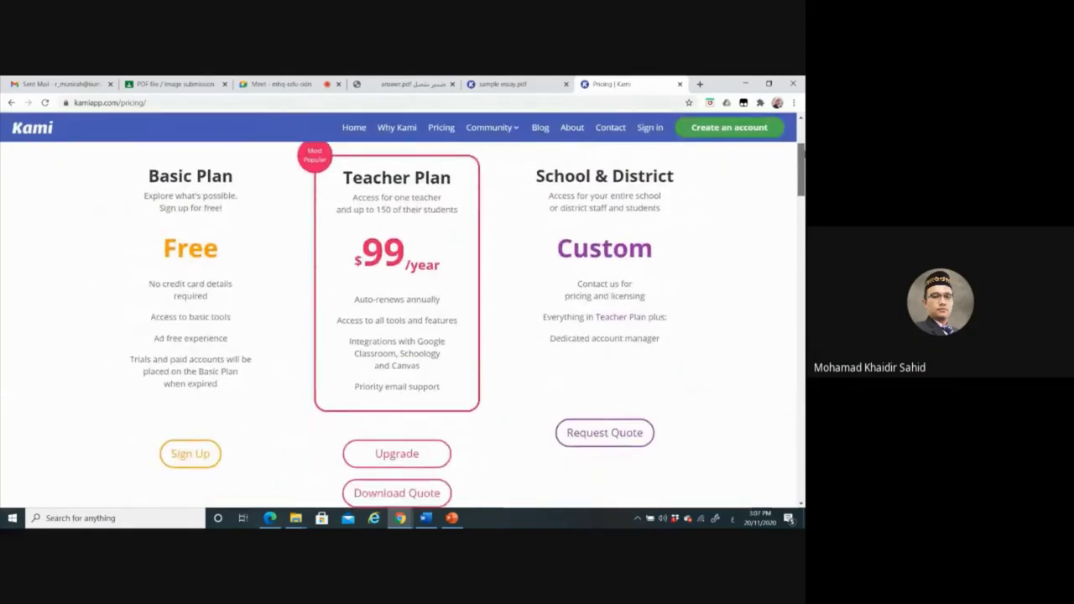
scroll(403, 327, "up", 1)
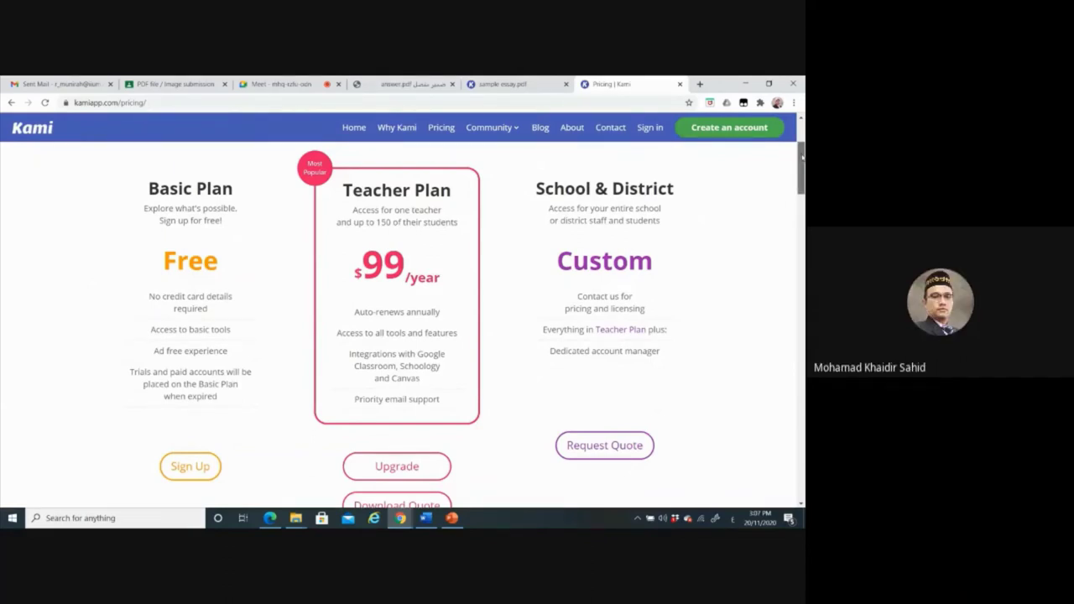
left_click_drag(801, 155, 796, 275)
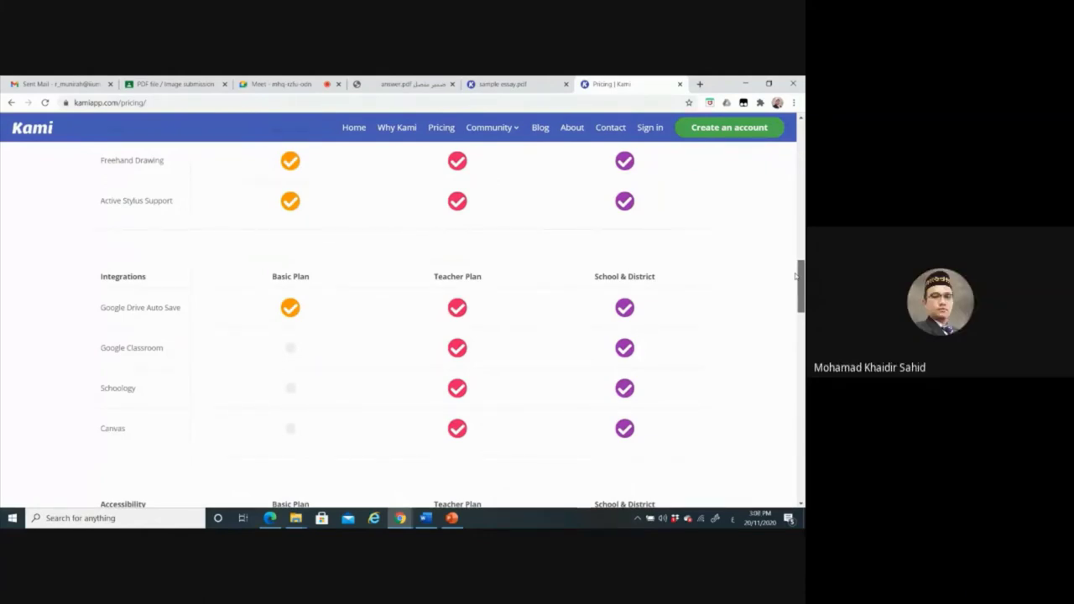
left_click_drag(796, 276, 788, 340)
left_click_drag(788, 340, 801, 157)
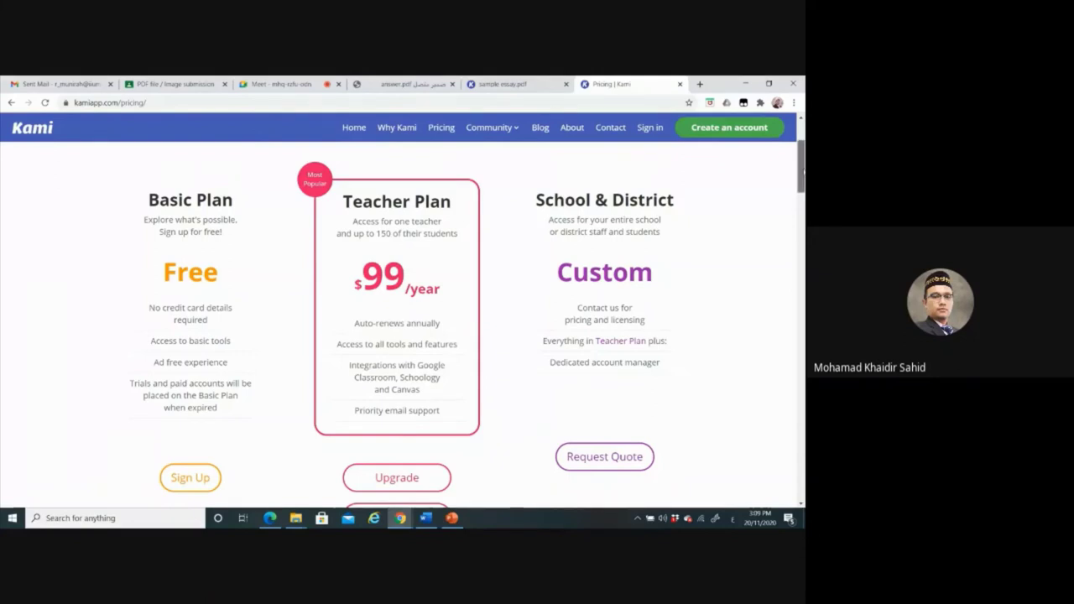
left_click_drag(804, 171, 803, 151)
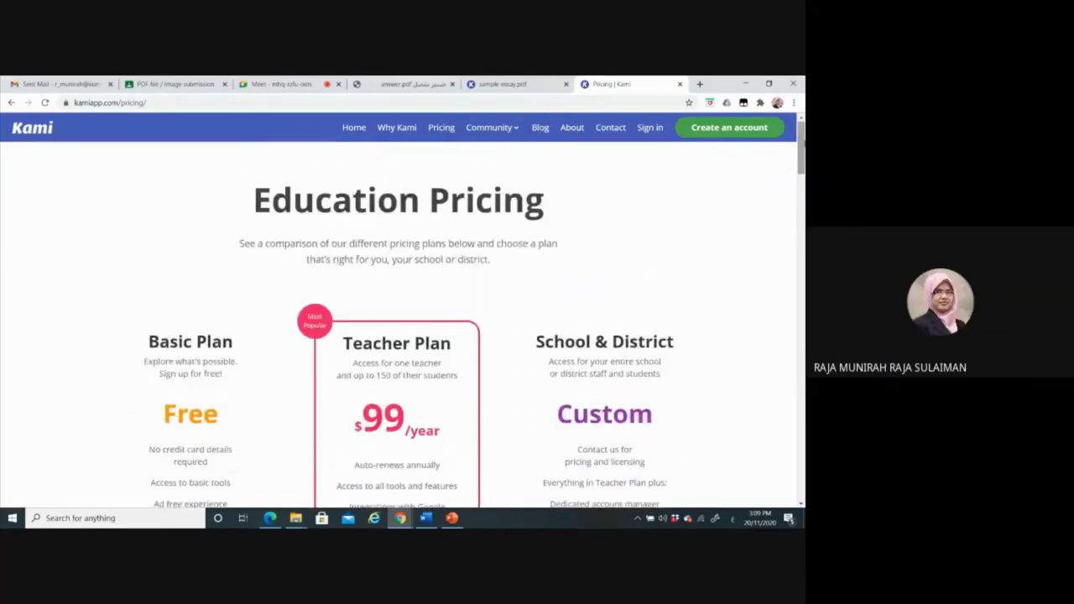